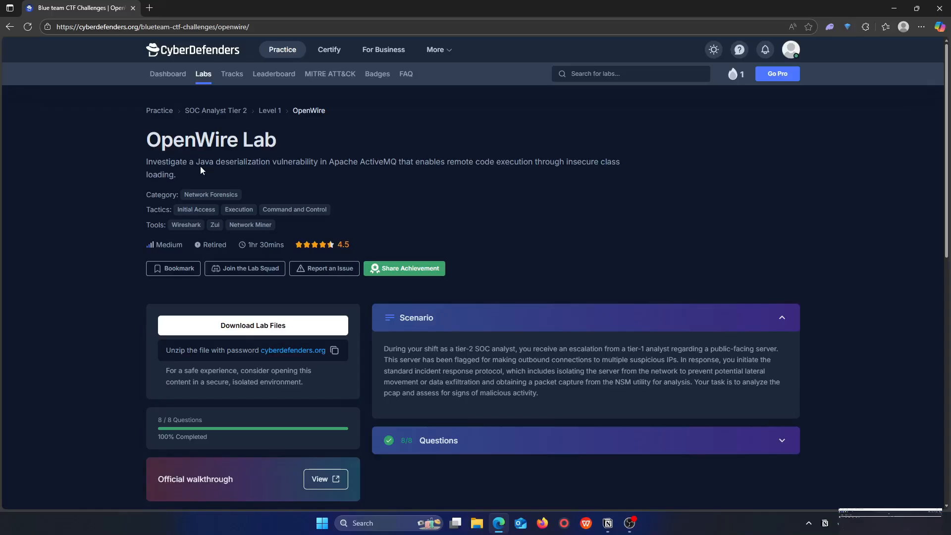
- Read the OpenWire Lab description of the Java deserialization vulnerability in Apache ActiveMQ and its remote code execution
drag(205, 162, 332, 160)
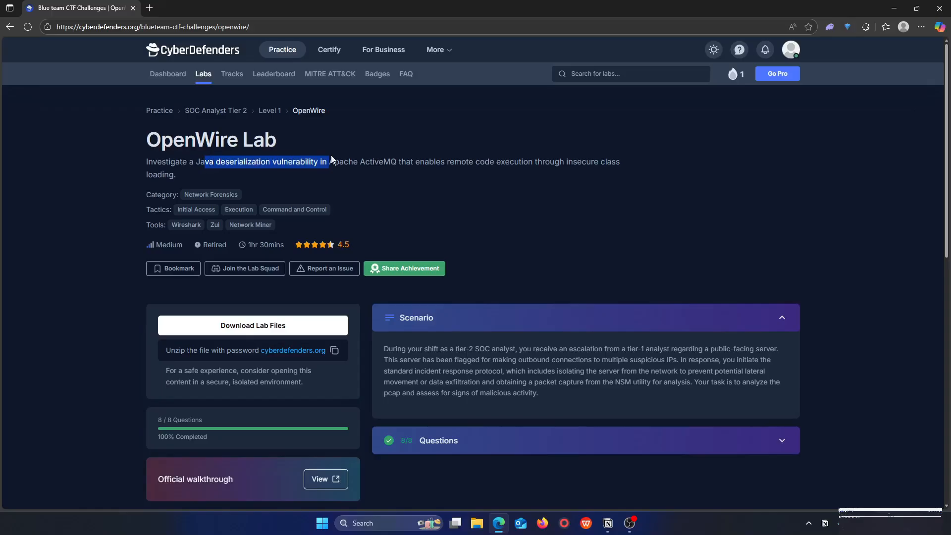
click(355, 168)
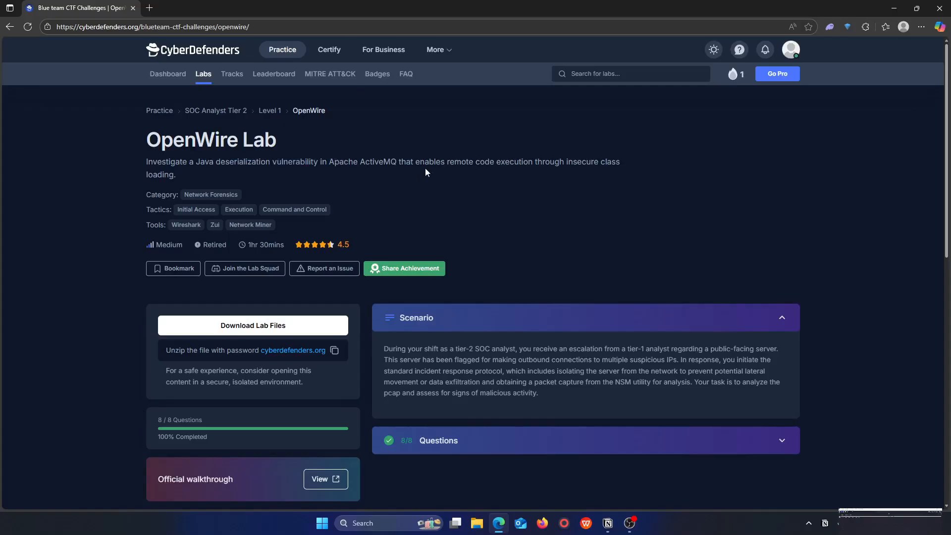
drag(457, 160, 532, 165)
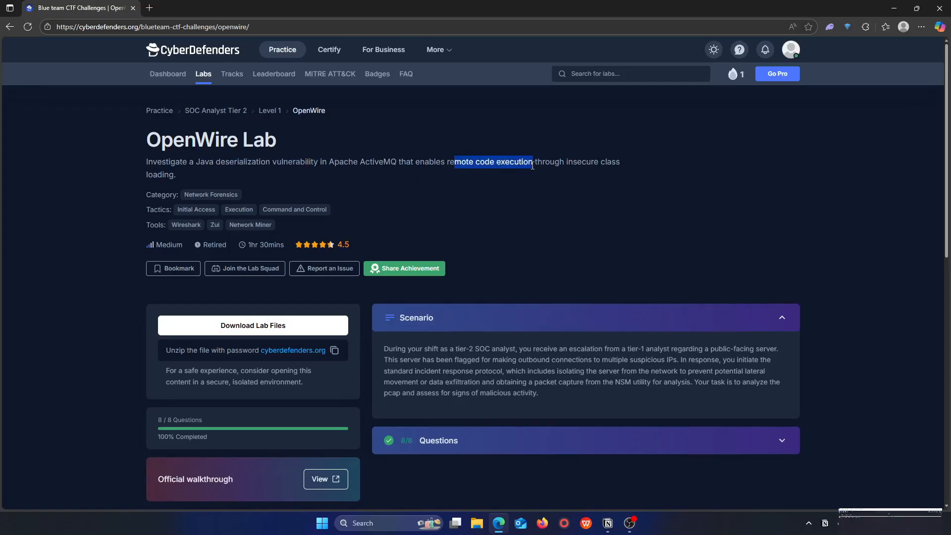
click(656, 162)
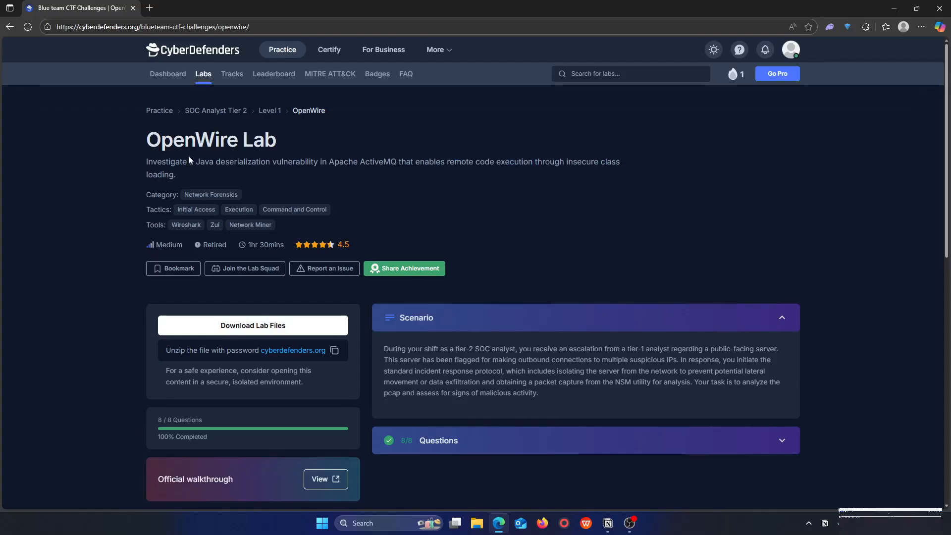
drag(195, 162, 218, 162)
click(224, 173)
- Read the lab scenario on the tier-1 escalation, suspicious outbound connections, server isolation and packet capture
drag(575, 349, 660, 348)
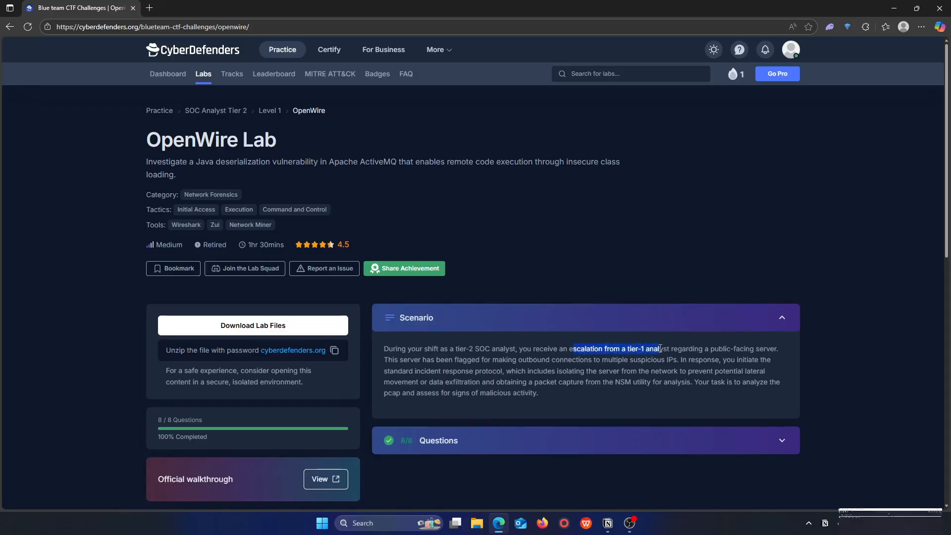
click(749, 357)
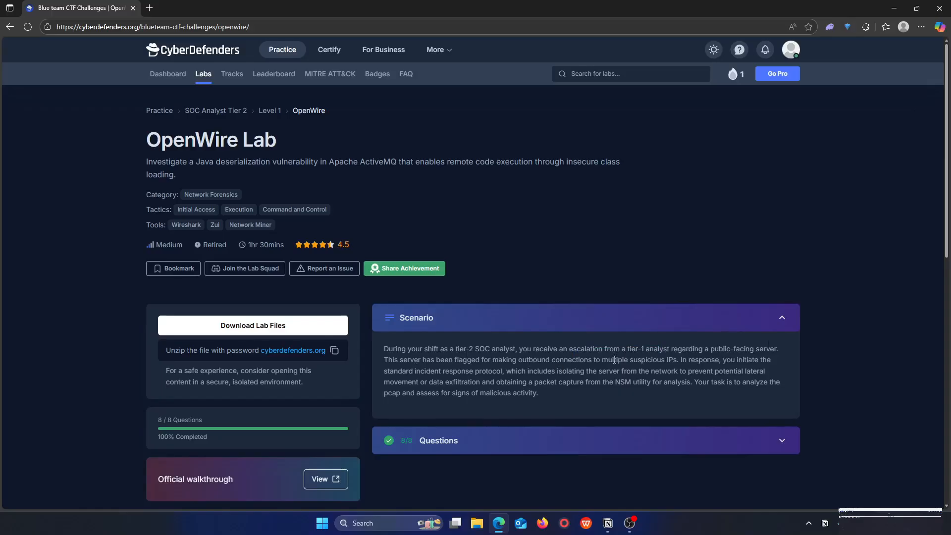
drag(614, 360, 676, 359)
click(685, 368)
drag(429, 371, 686, 366)
click(641, 369)
drag(437, 381, 550, 381)
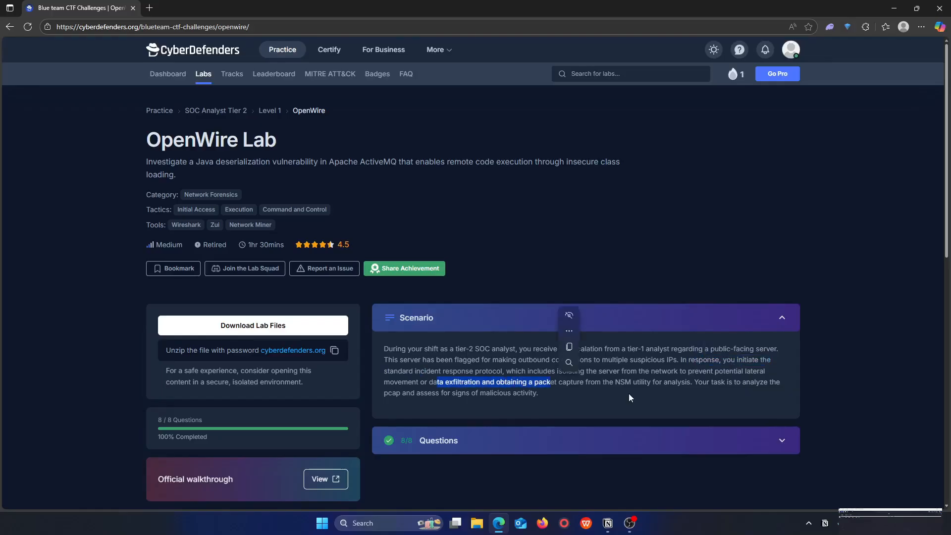
click(572, 394)
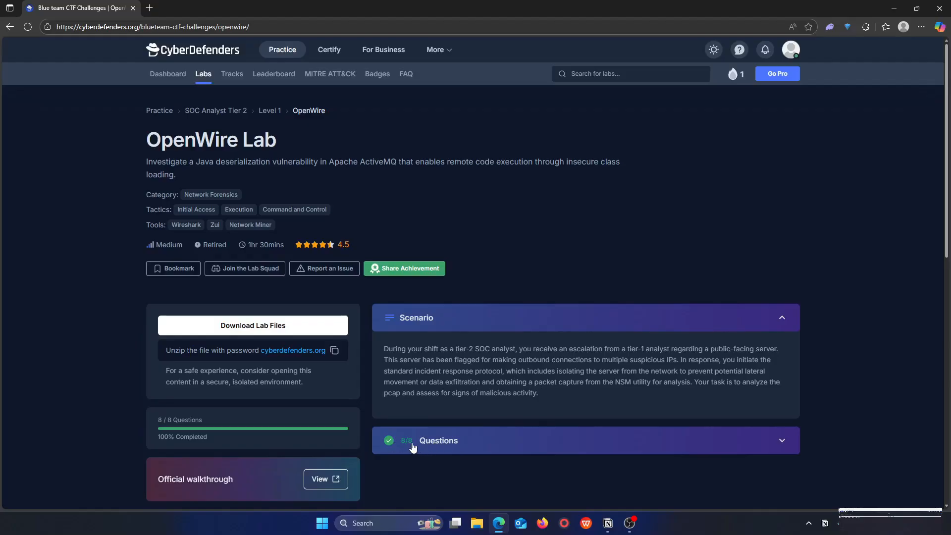
- Download the OpenWire lab files and copy the archive's unzip password
click(289, 325)
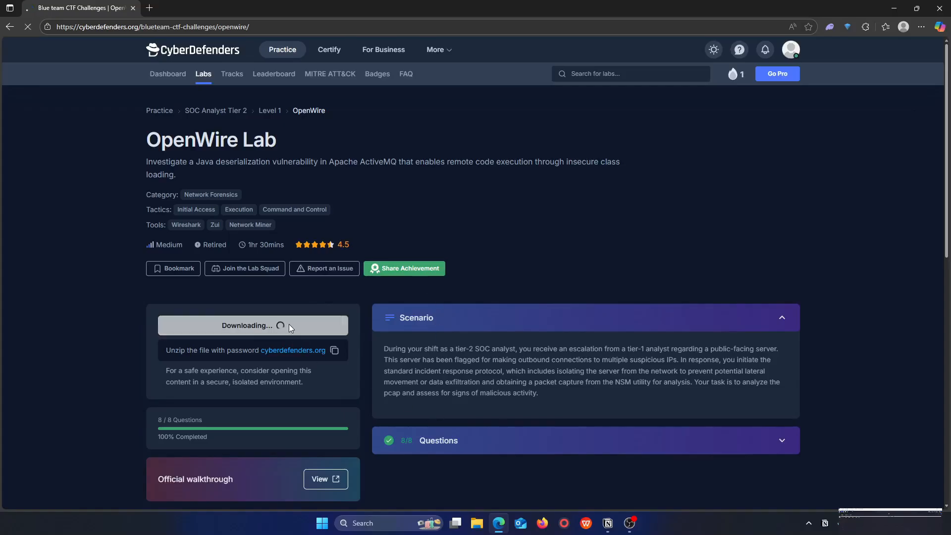
click(334, 350)
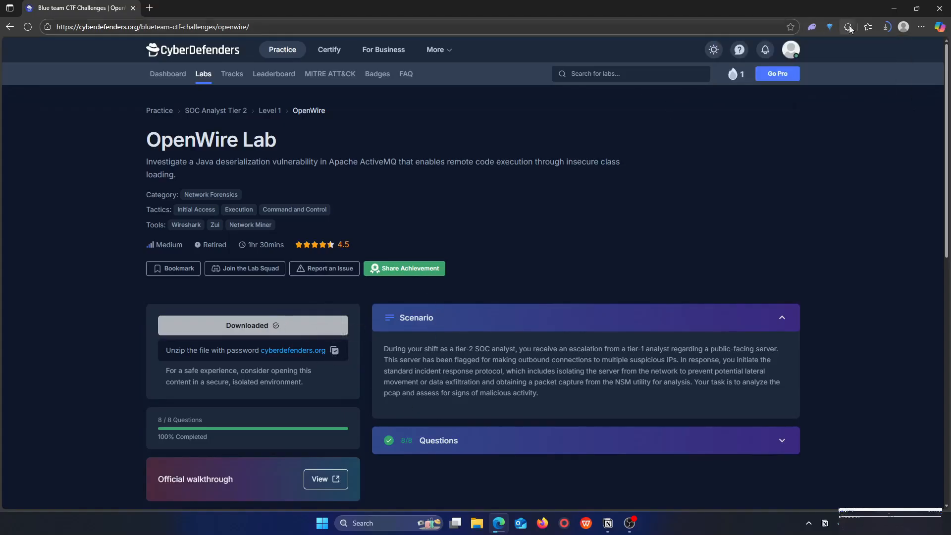
- Open the downloaded 153-OpenWire (2).zip archive, load its c119-OpenWire capture in Wireshark and skim the first packets
click(886, 27)
click(826, 69)
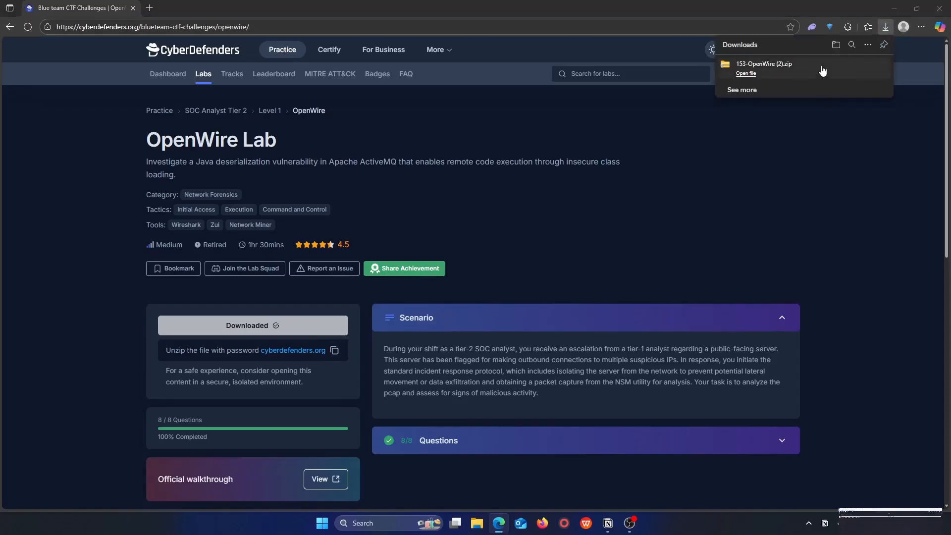
double_click(399, 153)
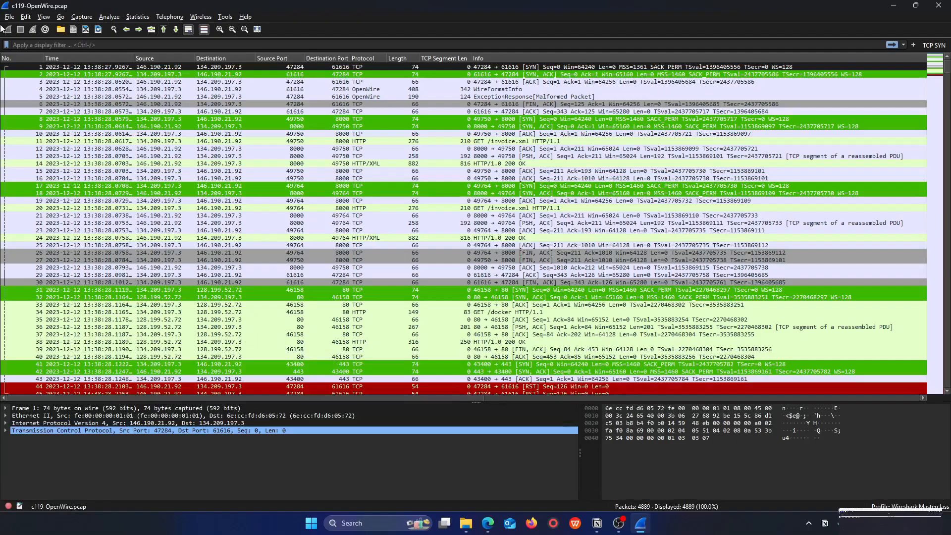
scroll(375, 240, down, 5)
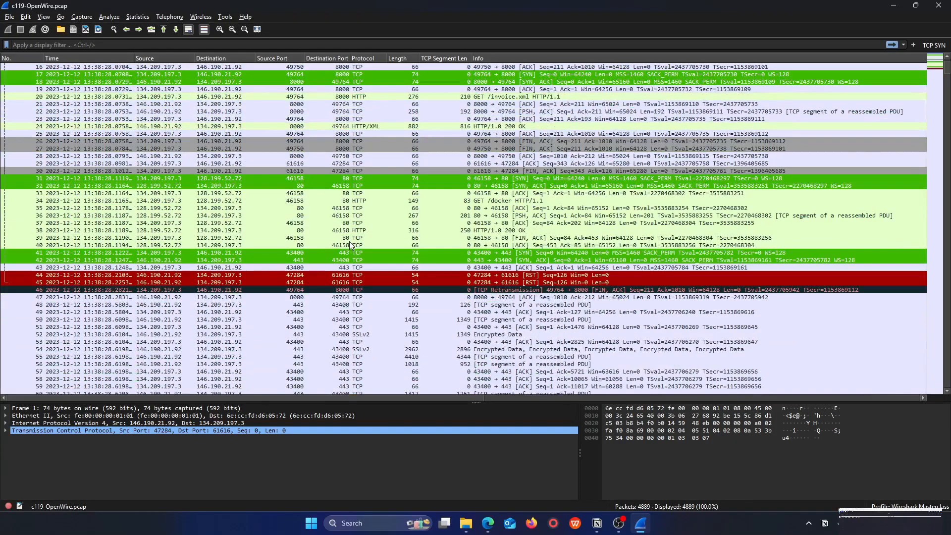
scroll(349, 242, up, 4)
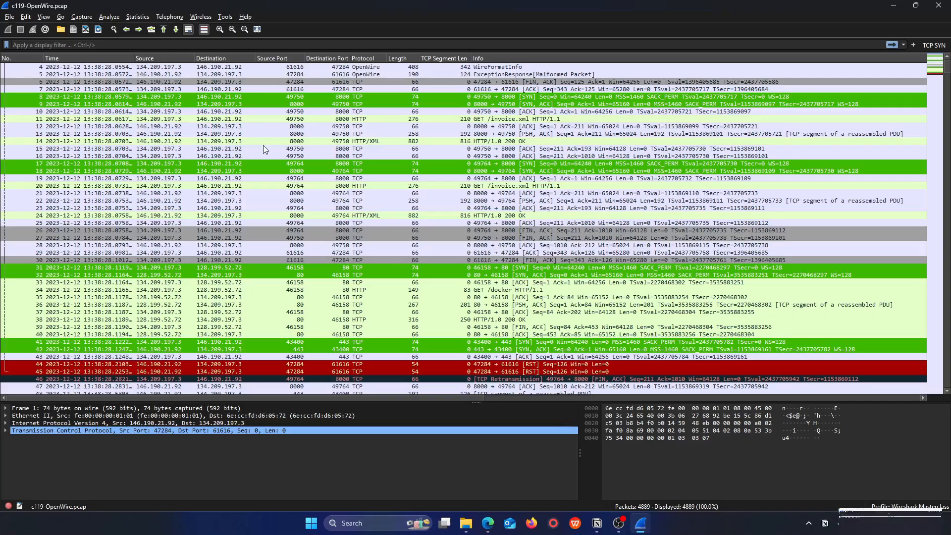
scroll(259, 84, up, 1)
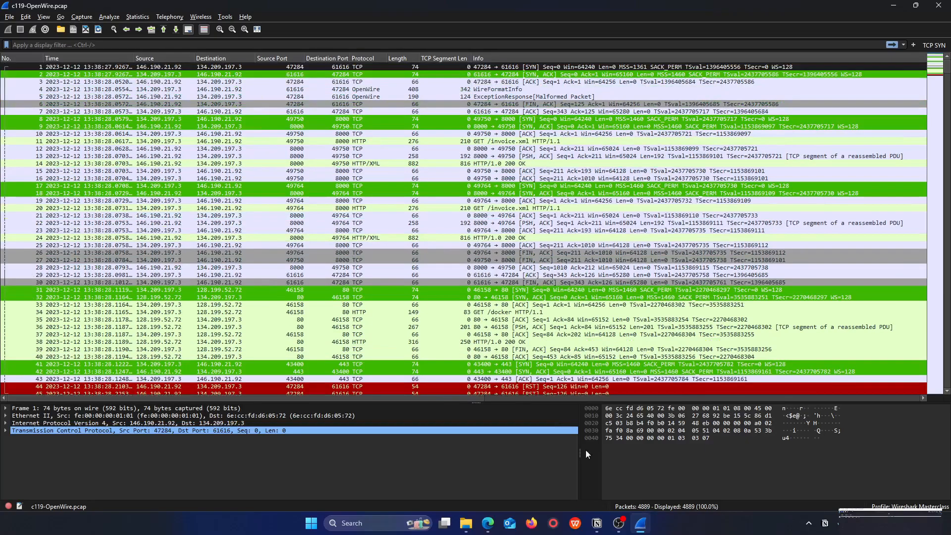
- Return to the lab page in the browser, close the extracted-files window and review the scenario's public-facing server mention
click(641, 523)
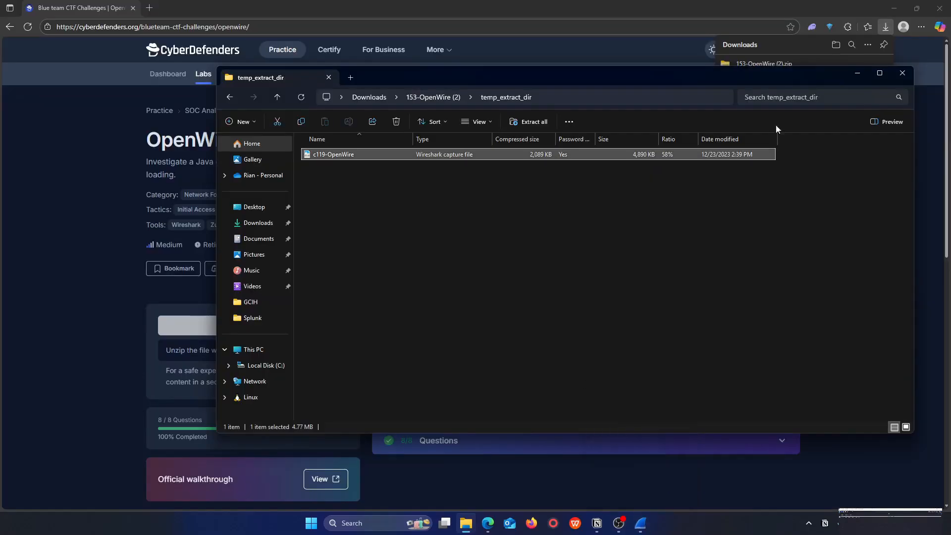
click(902, 73)
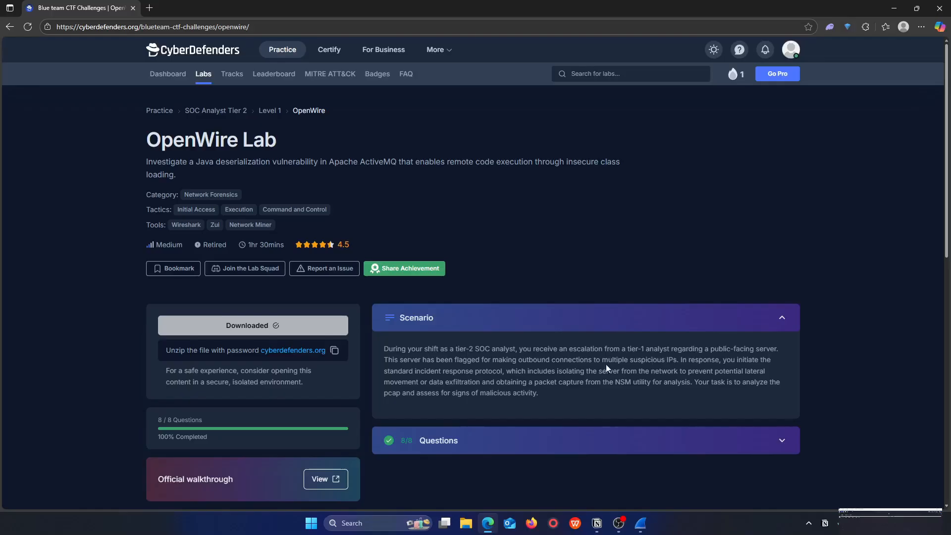
drag(729, 350, 770, 350)
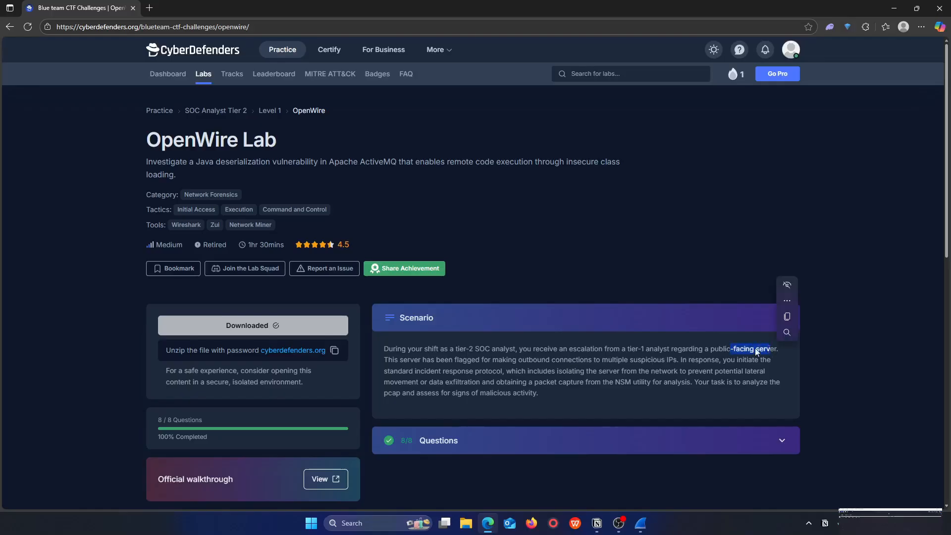
click(754, 352)
- Expand the lab's questions and read Q1 about the IP of the C2 server that communicated with the server
click(472, 442)
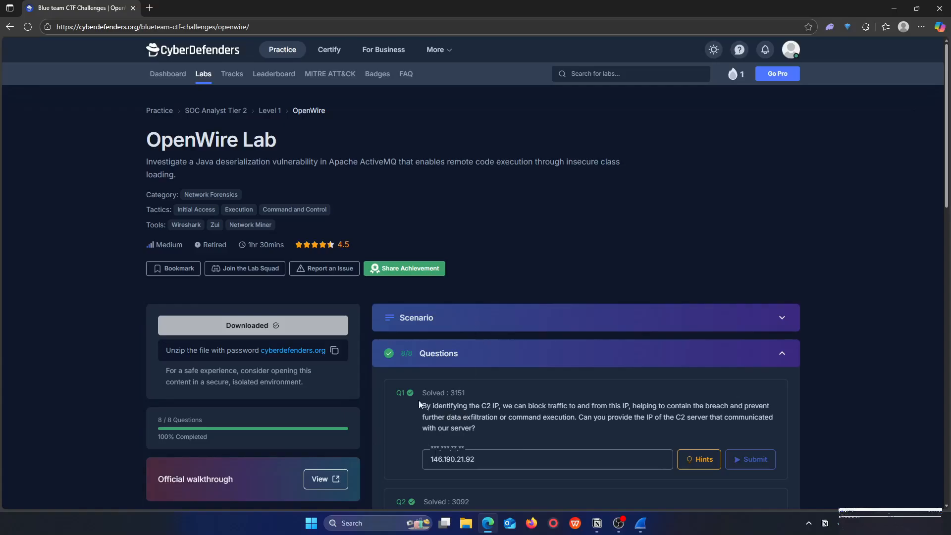
drag(424, 405, 497, 406)
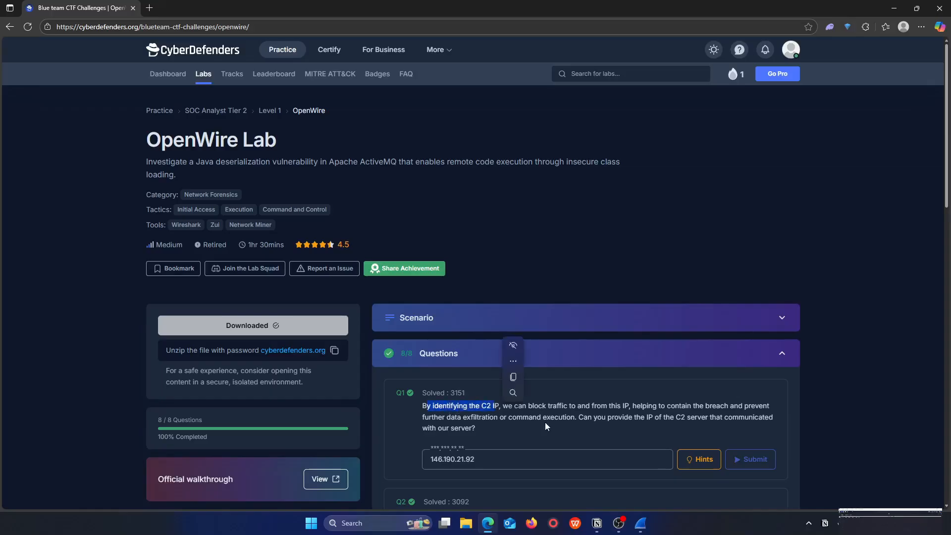
click(544, 420)
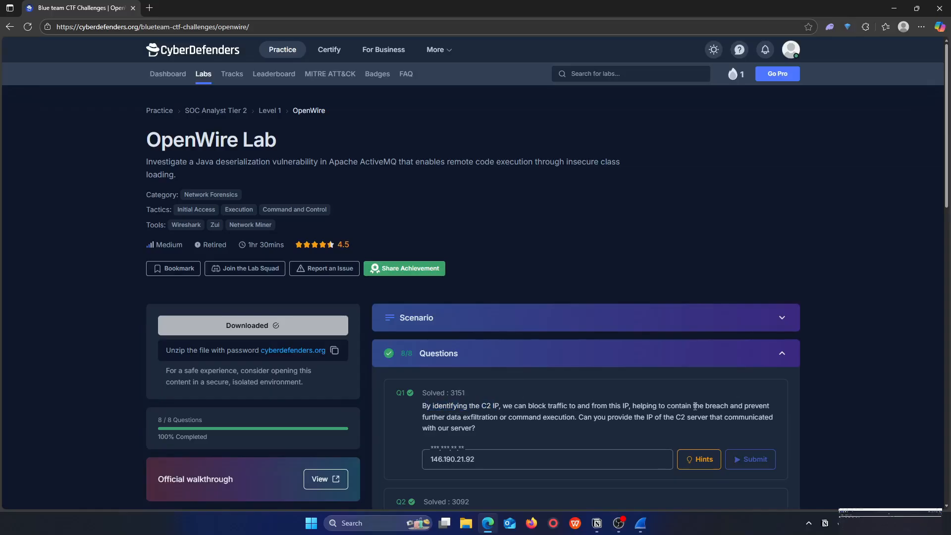
drag(674, 405, 752, 403)
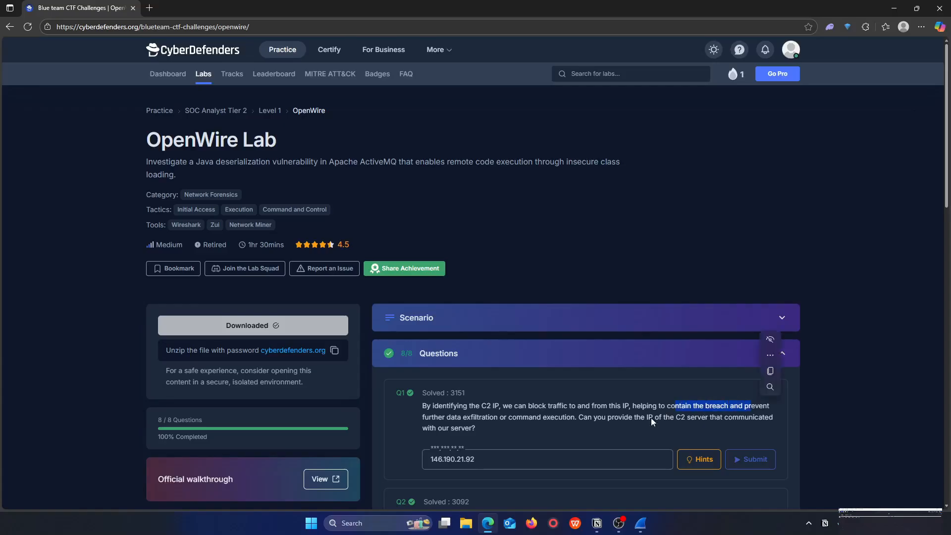
click(575, 434)
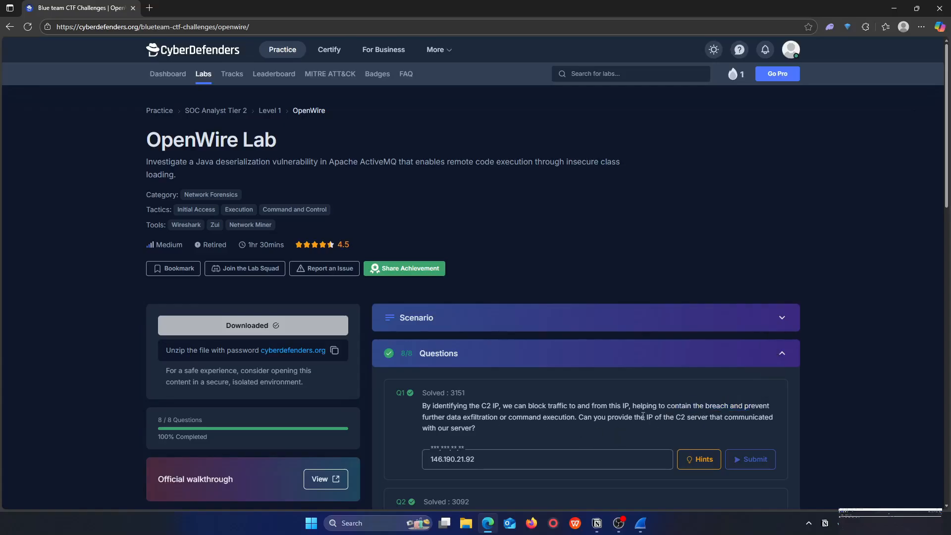
drag(648, 418, 686, 419)
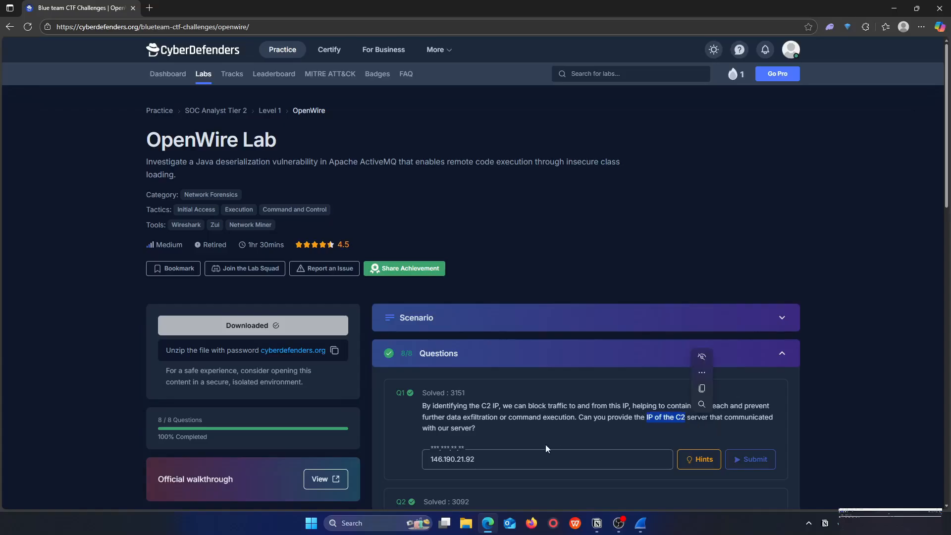
- Switch to the capture in Wireshark and examine the source and destination addresses of its first packets
click(643, 525)
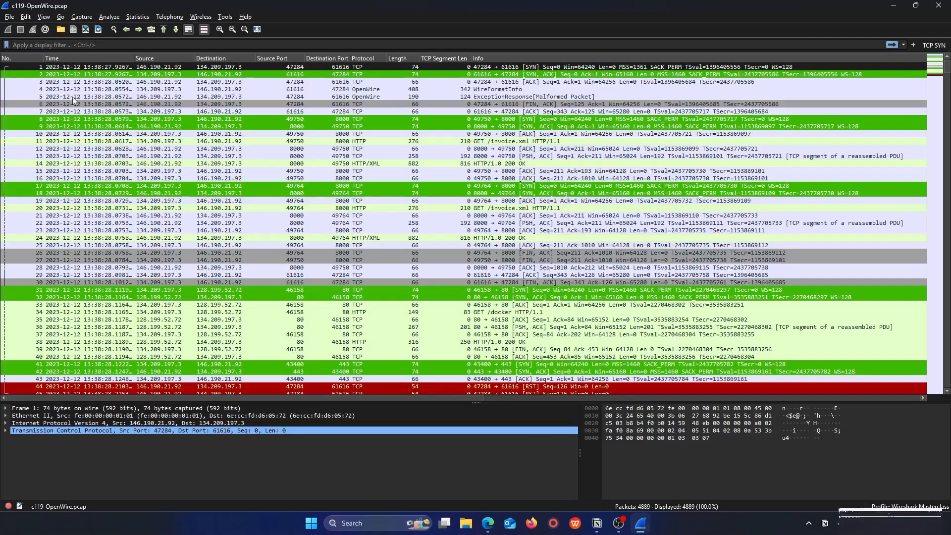
click(215, 82)
click(171, 68)
click(170, 83)
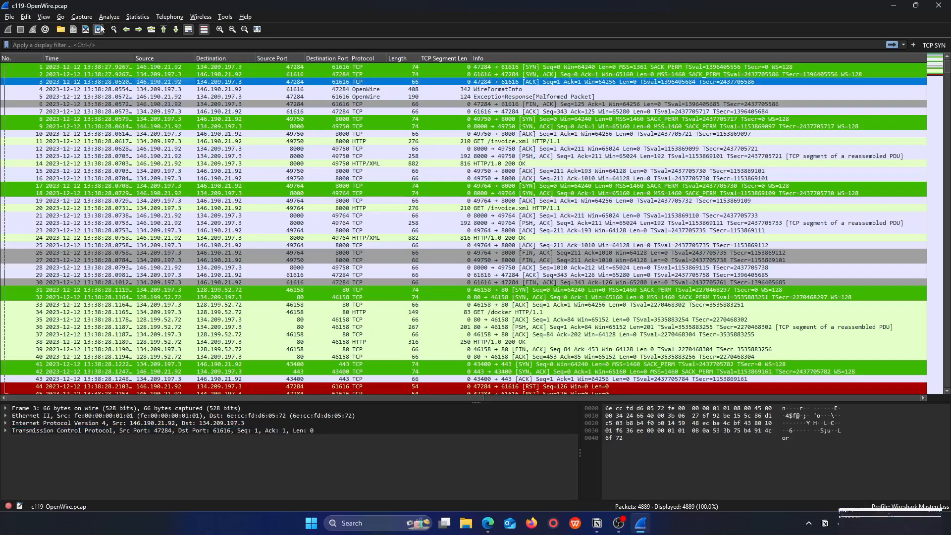
- Show the capture's IPv4 conversations and sort them by packet count, highest first
click(140, 17)
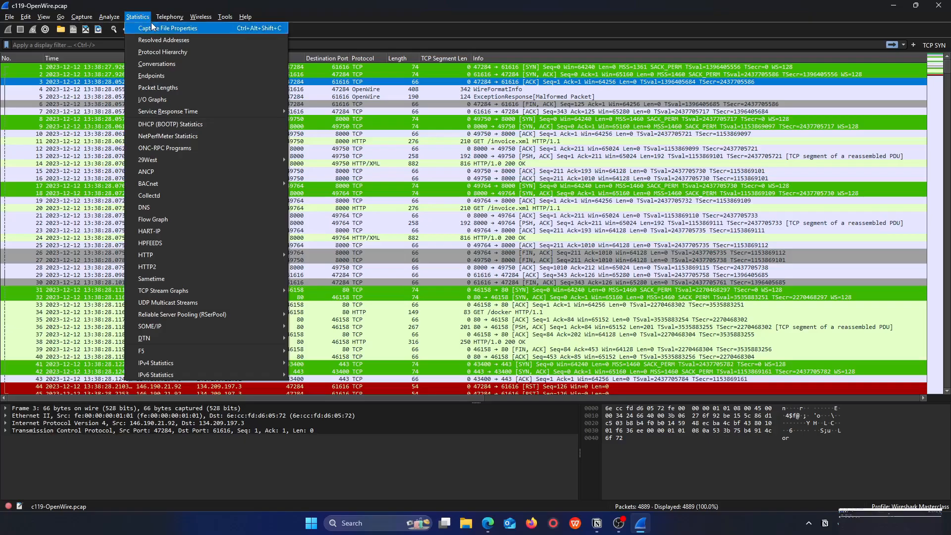
click(172, 63)
click(177, 63)
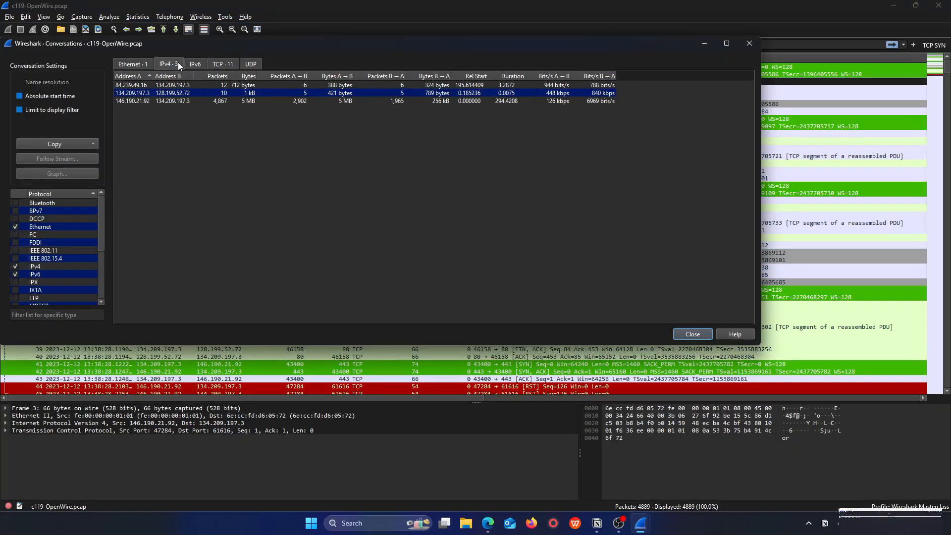
click(213, 76)
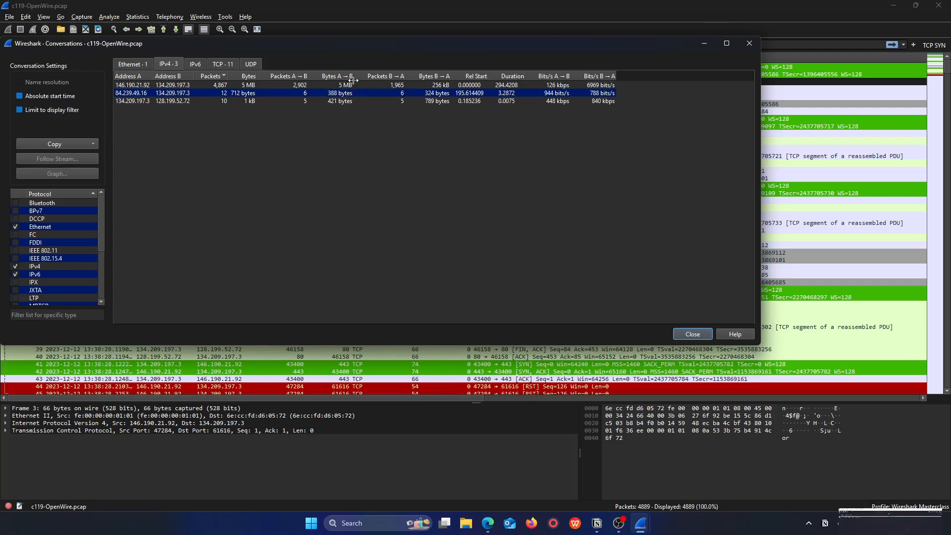
- Filter the capture to traffic from 146.190.21.92 to 134.209.197.3 using the busiest conversation's A → B direction, and close the conversations window
right_click(188, 85)
mouse_move(226, 79)
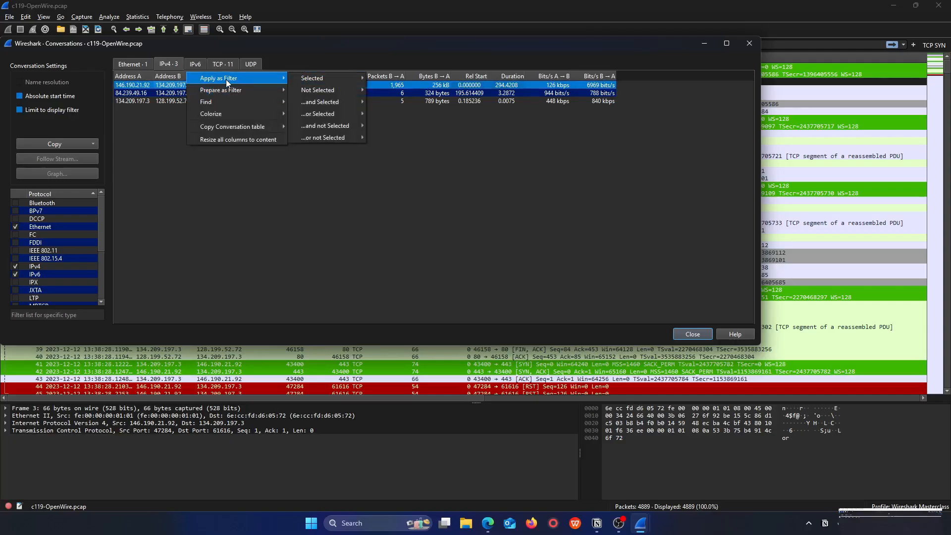
mouse_move(304, 78)
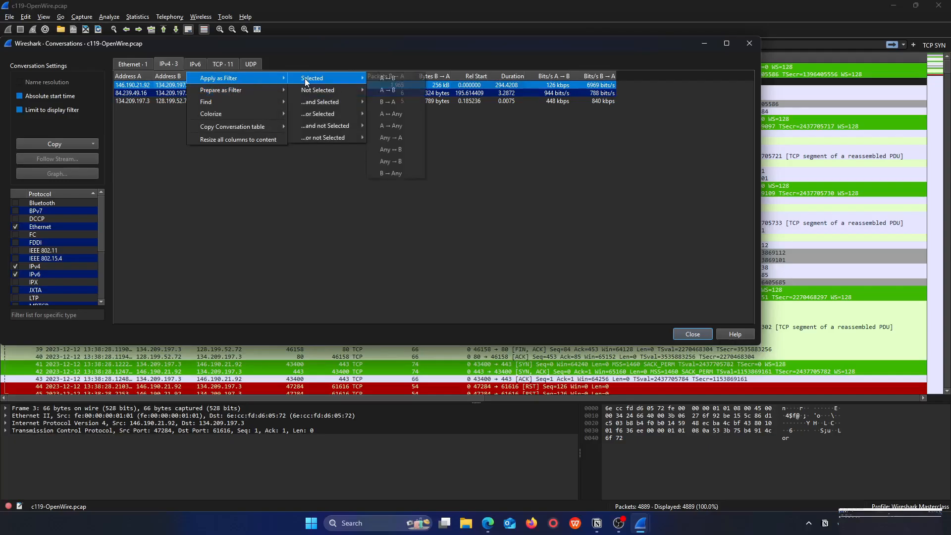
click(396, 89)
click(749, 43)
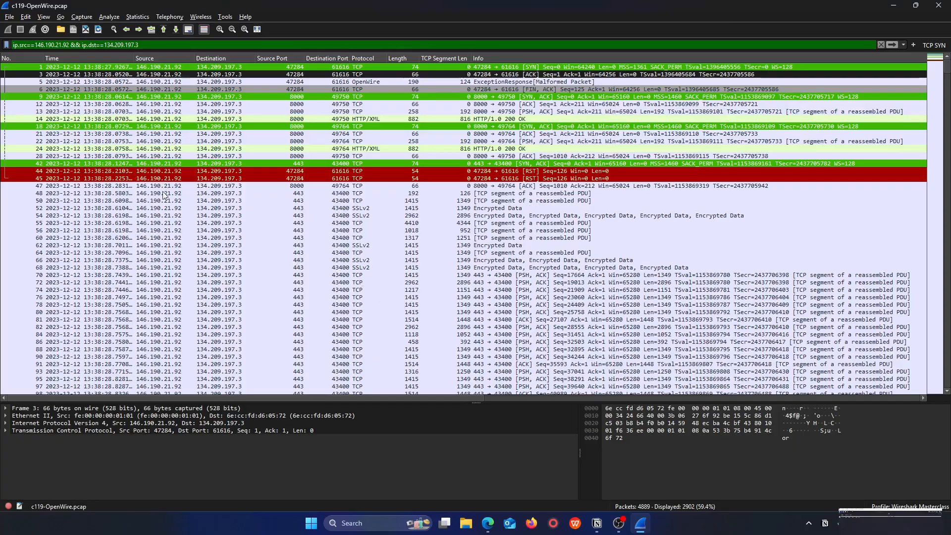
- Follow the TCP stream of packet 47, sent from 146.190.21.92 port 8000 to 134.209.197.3
click(482, 98)
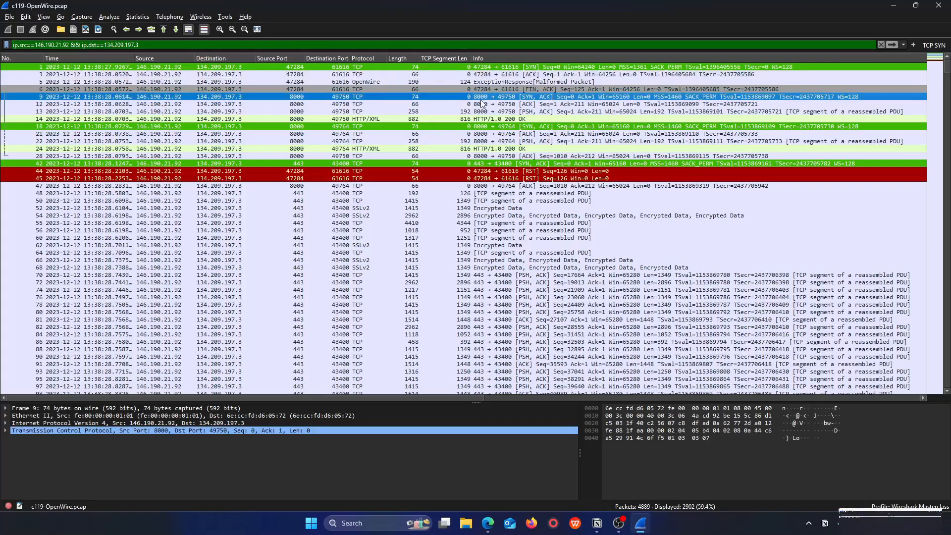
right_click(167, 187)
mouse_move(223, 325)
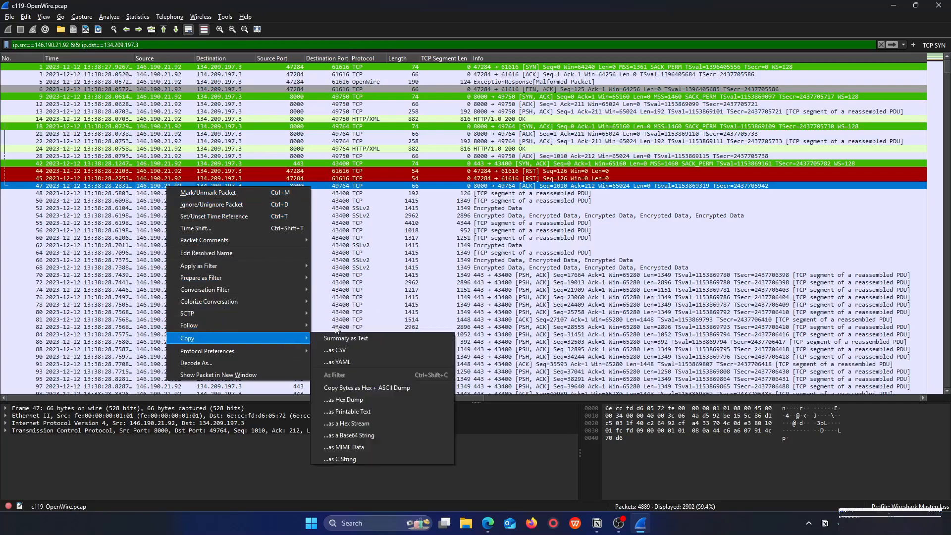
click(321, 325)
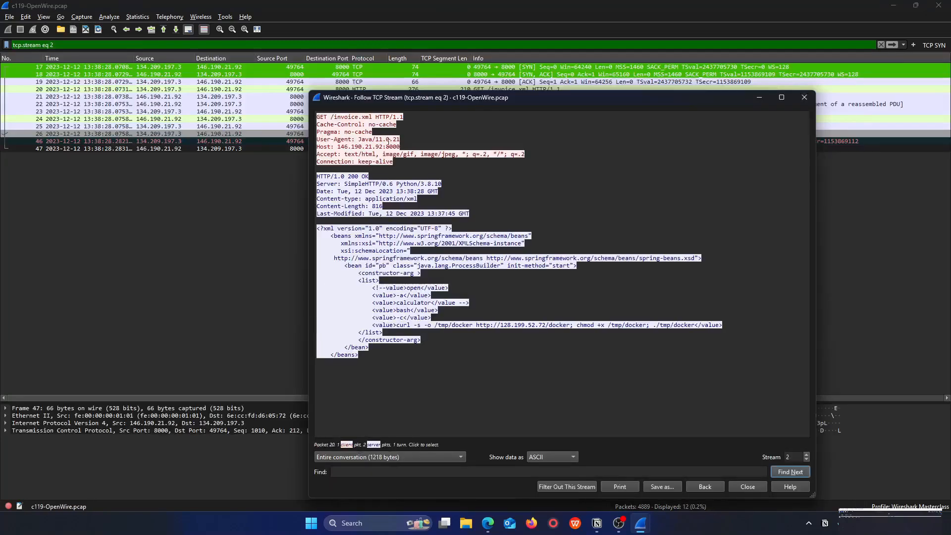
- Examine the followed stream's GET request for invoice.xml, its Host header and the XML response body
click(343, 138)
drag(333, 117, 375, 118)
click(402, 133)
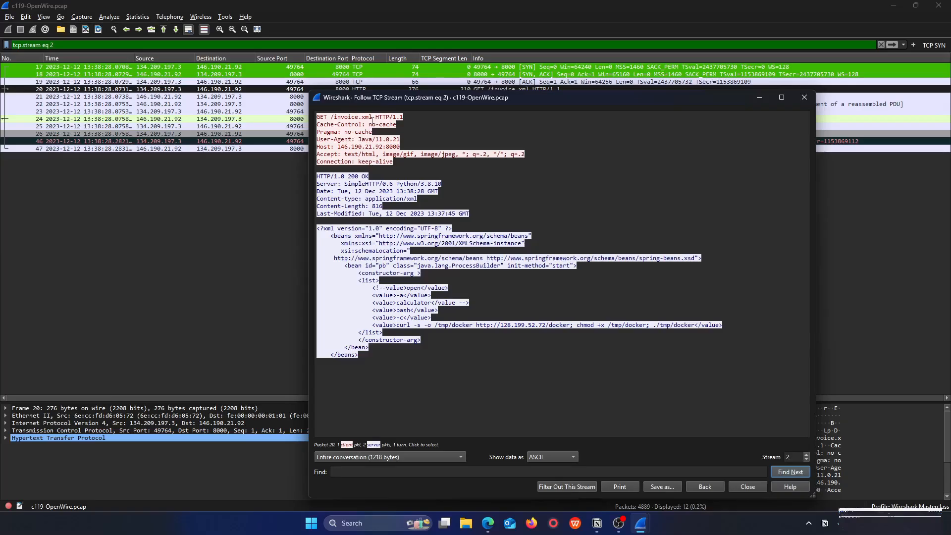
drag(340, 140, 379, 147)
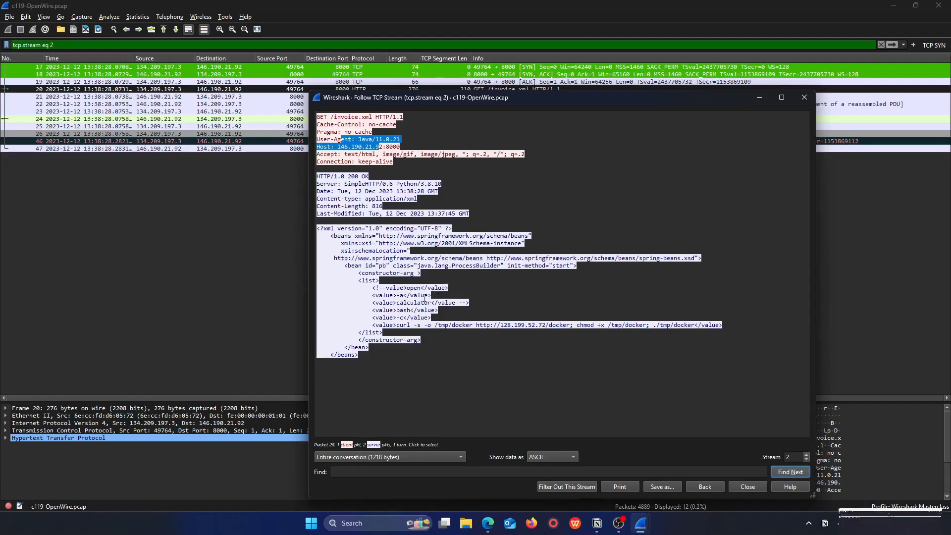
drag(338, 231, 383, 332)
click(409, 243)
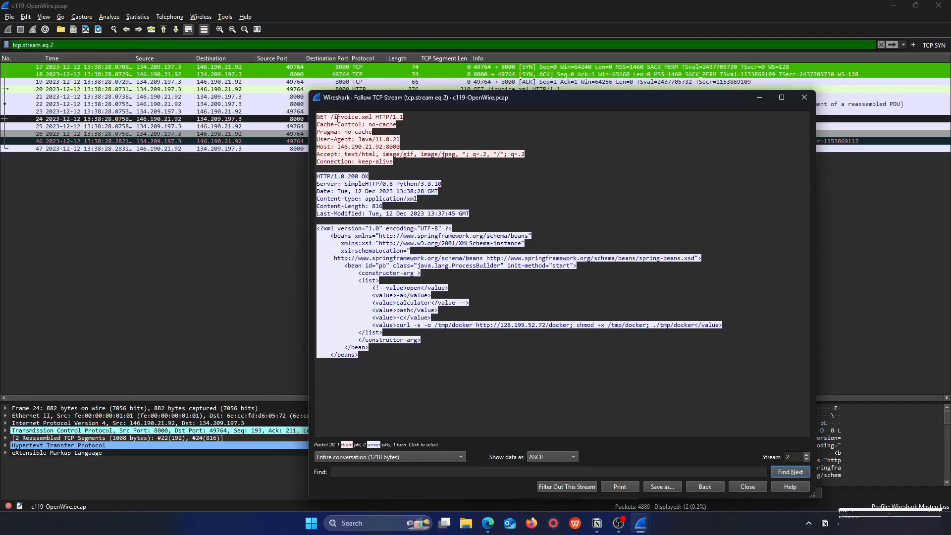
drag(341, 118, 367, 125)
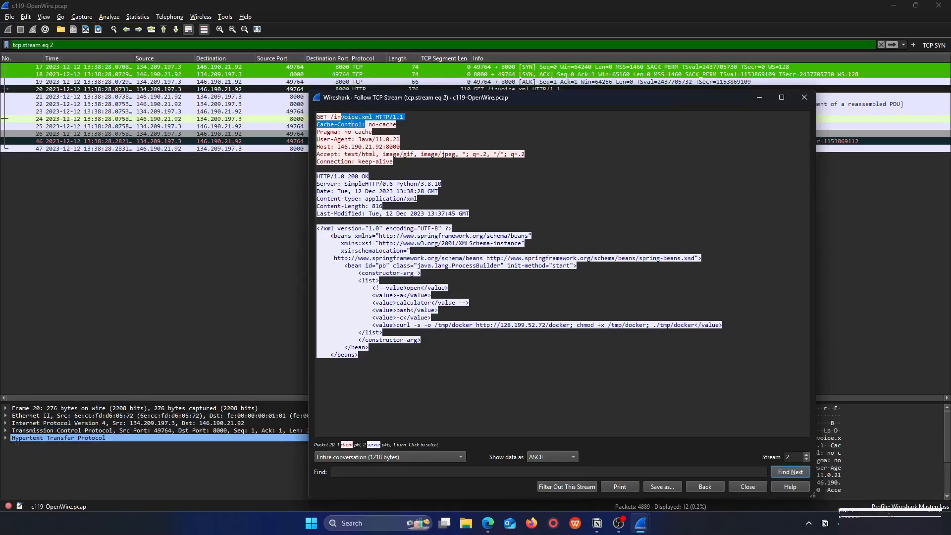
click(365, 122)
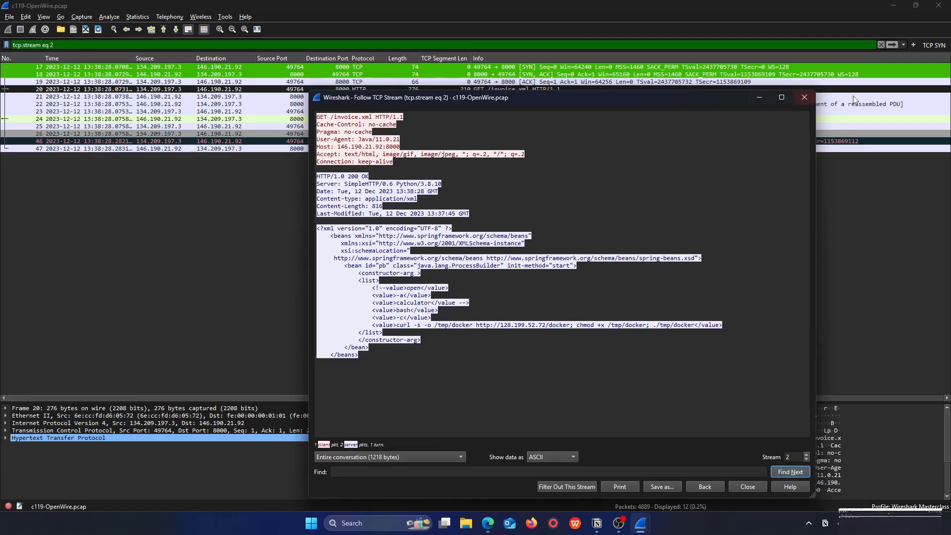
- Close the stream window and clear the tcp.stream eq 2 display filter to show all packets
click(804, 97)
key(ctrl+a)
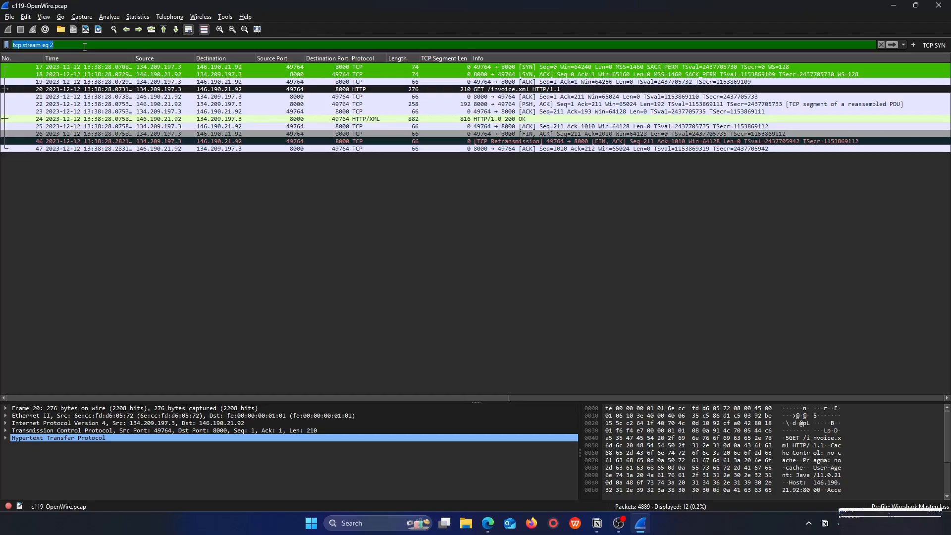
key(BackSpace)
key(Return)
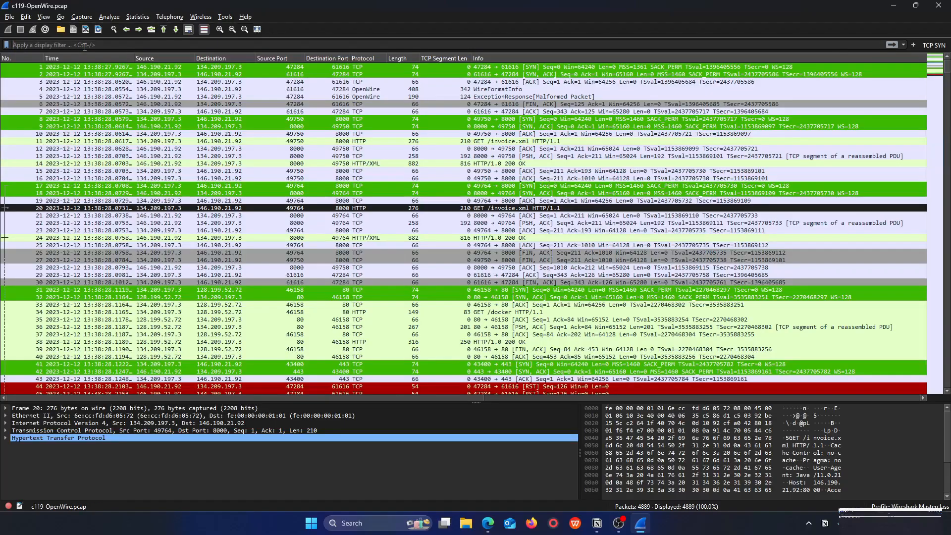
- Follow the TCP stream of packet 1 and examine the host address and file name in its invoice.xml URL
right_click(162, 69)
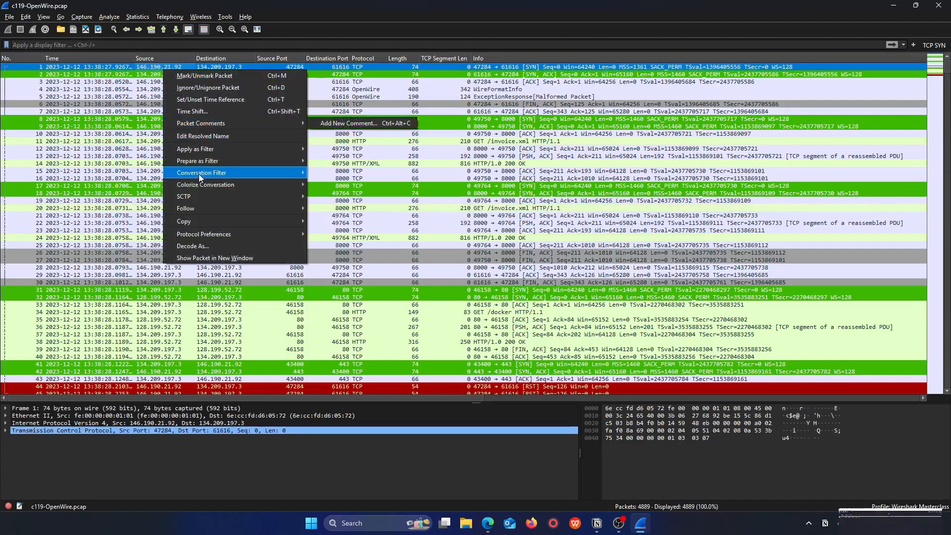
click(327, 208)
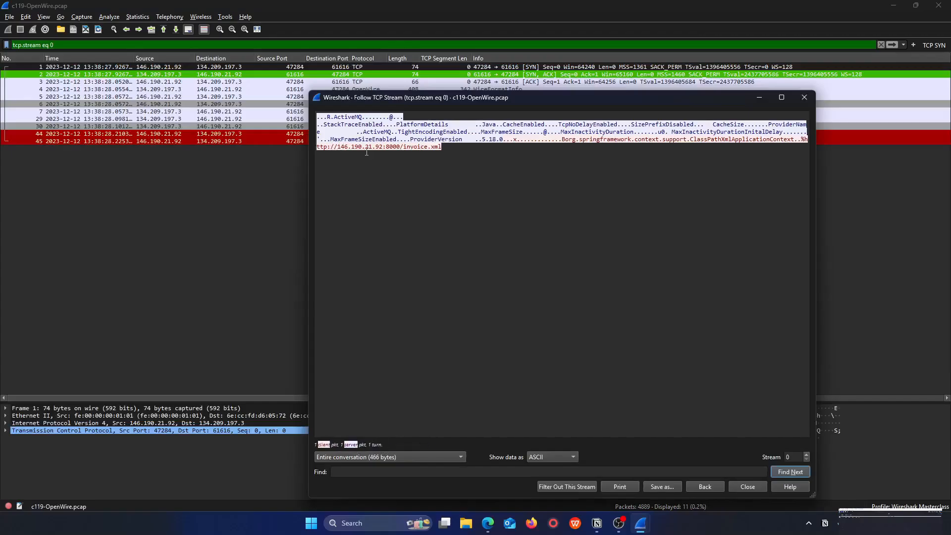
drag(400, 147, 449, 147)
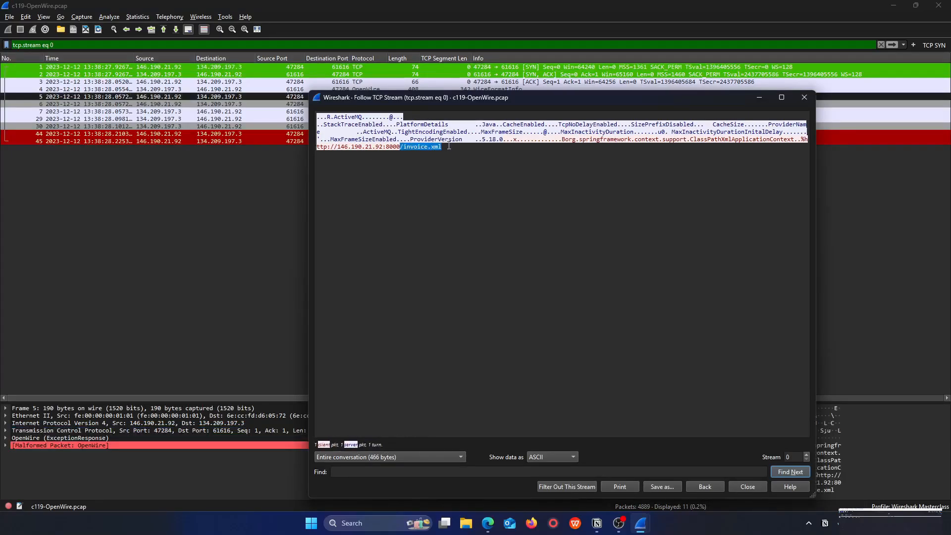
click(449, 147)
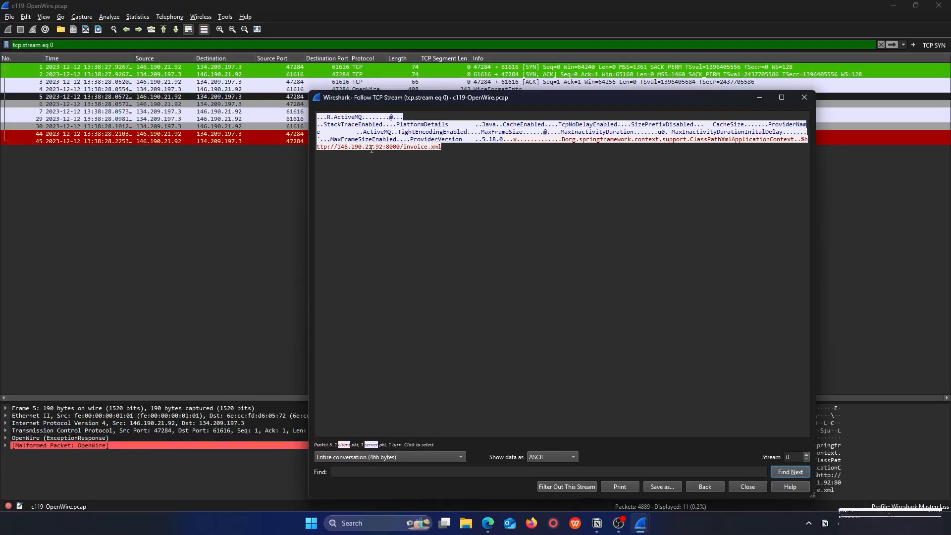
drag(414, 146, 444, 147)
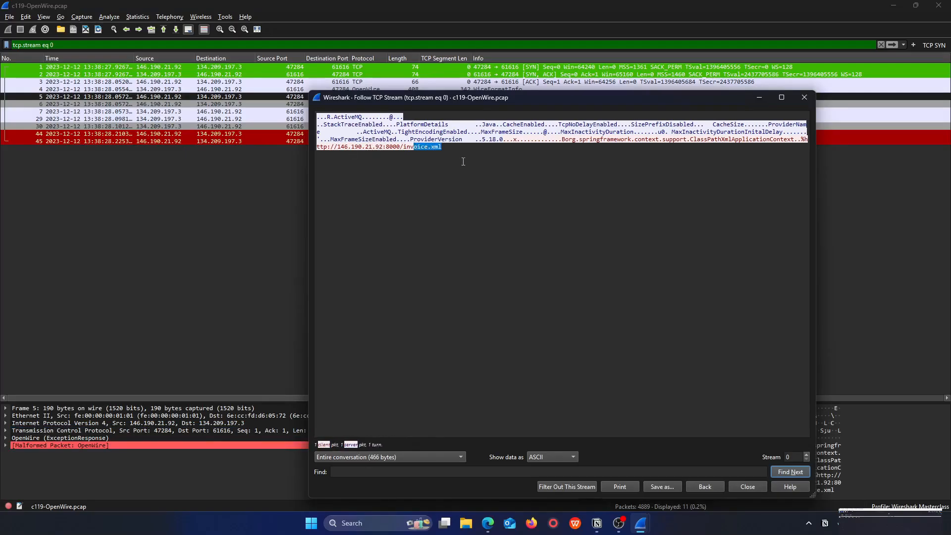
click(436, 163)
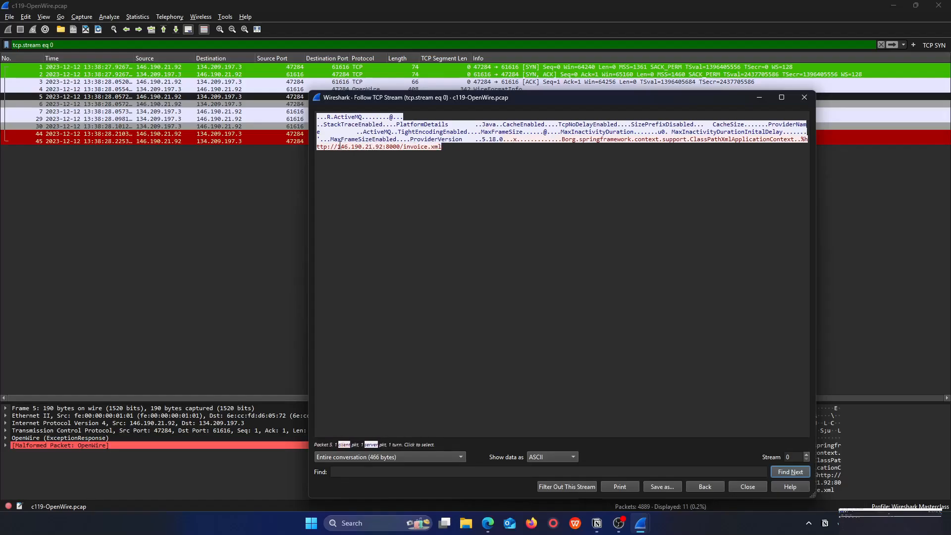
drag(338, 146, 379, 148)
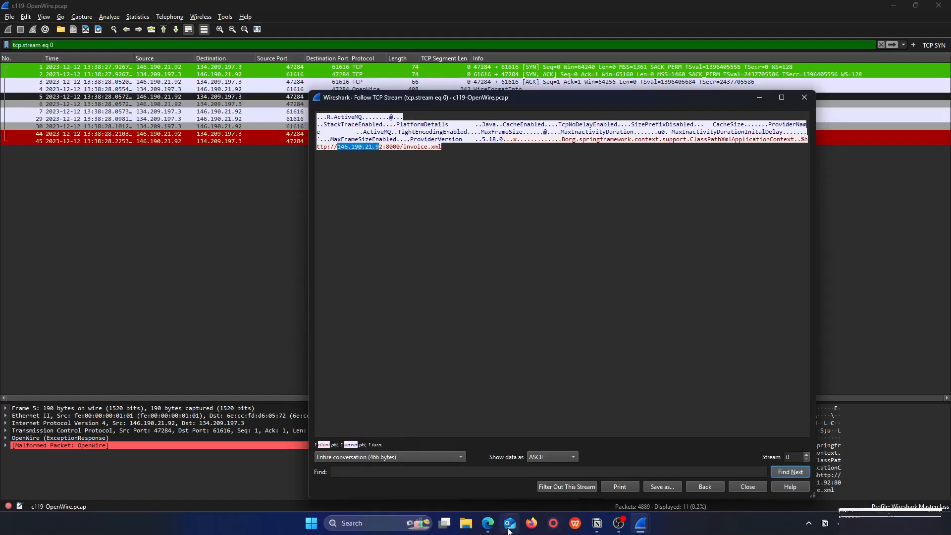
- Switch to the OpenWire lab page in the browser, check question 1's answer and read question 2
click(488, 523)
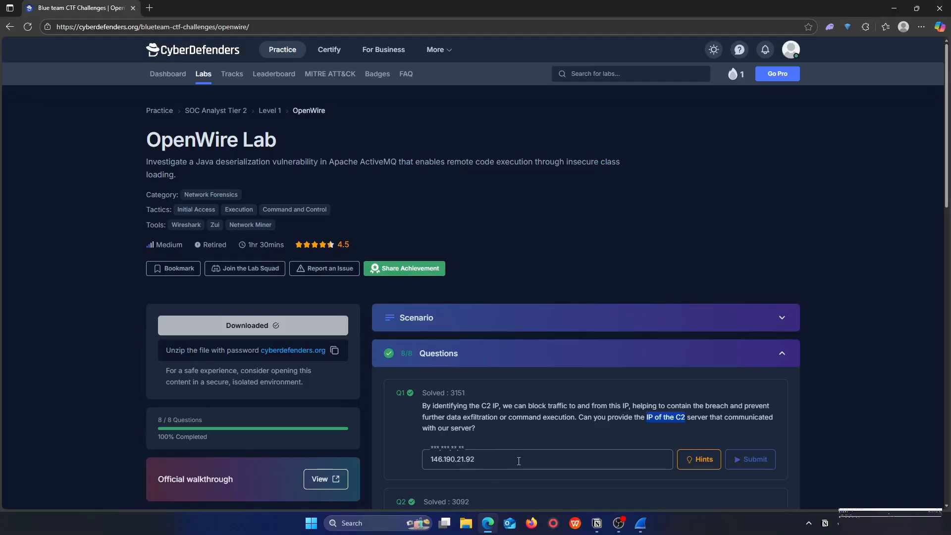
click(510, 432)
scroll(510, 432, down, 1)
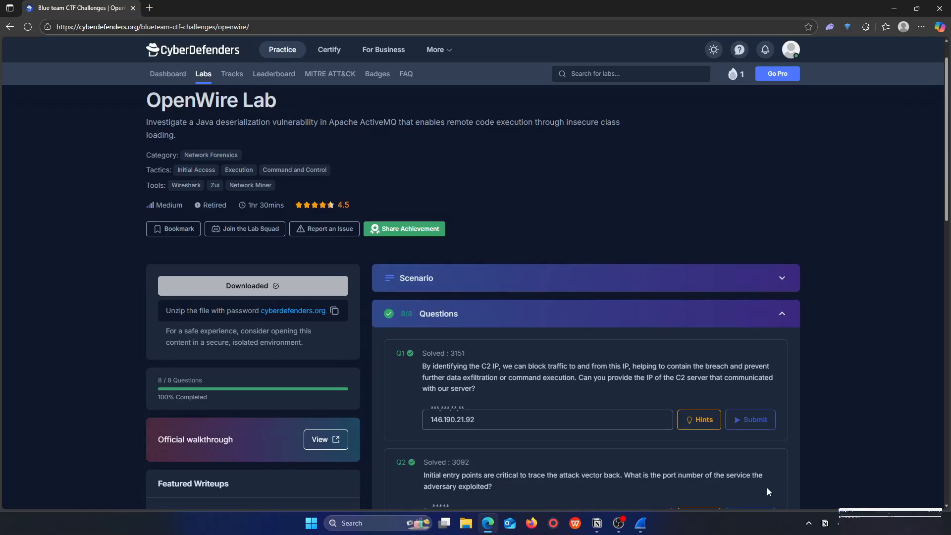
- Switch back to the c119-OpenWire.pcap capture in Wireshark and clear its tcp.stream eq 0 display filter
click(640, 524)
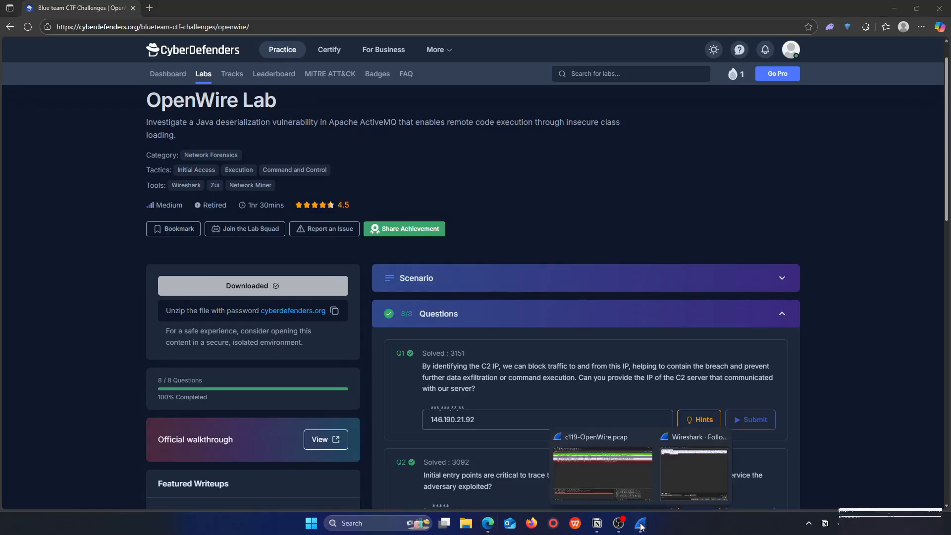
click(603, 474)
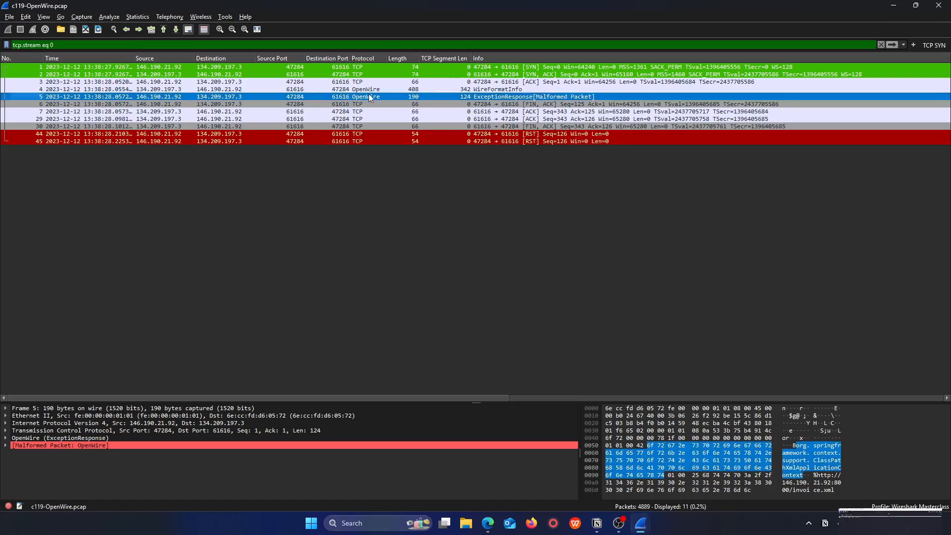
click(229, 45)
triple_click(229, 45)
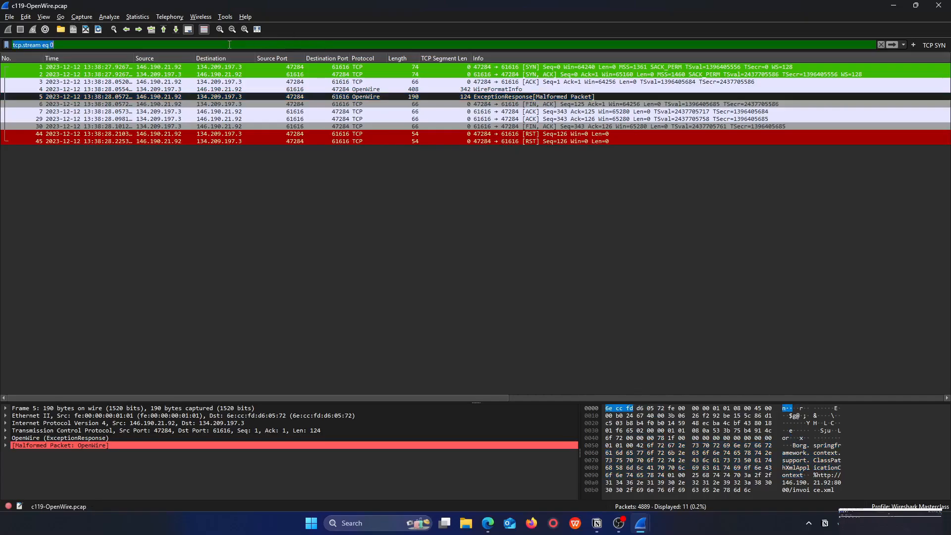
key(BackSpace)
key(Return)
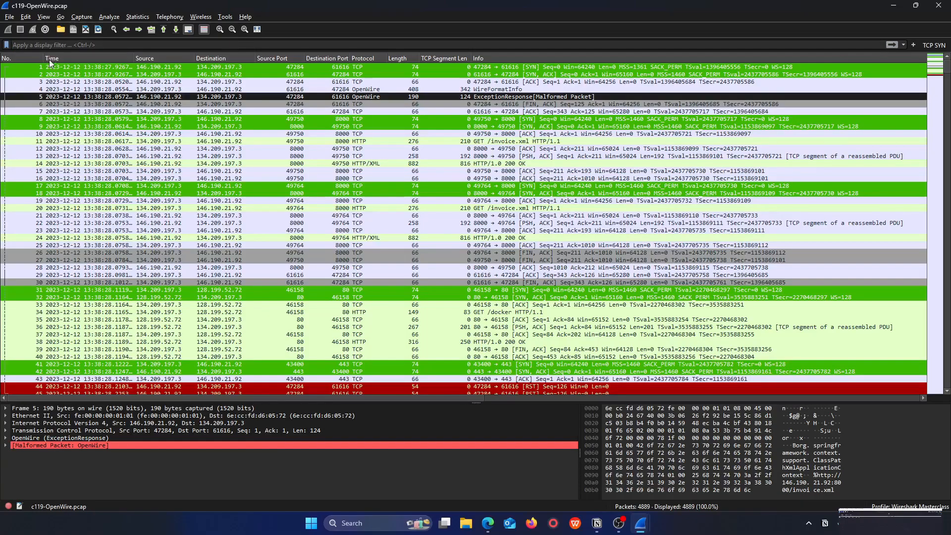
- Select the OpenWire WireFormatInfo packet and show the capture's protocol hierarchy statistics, examining the OpenWire entry
right_click(69, 66)
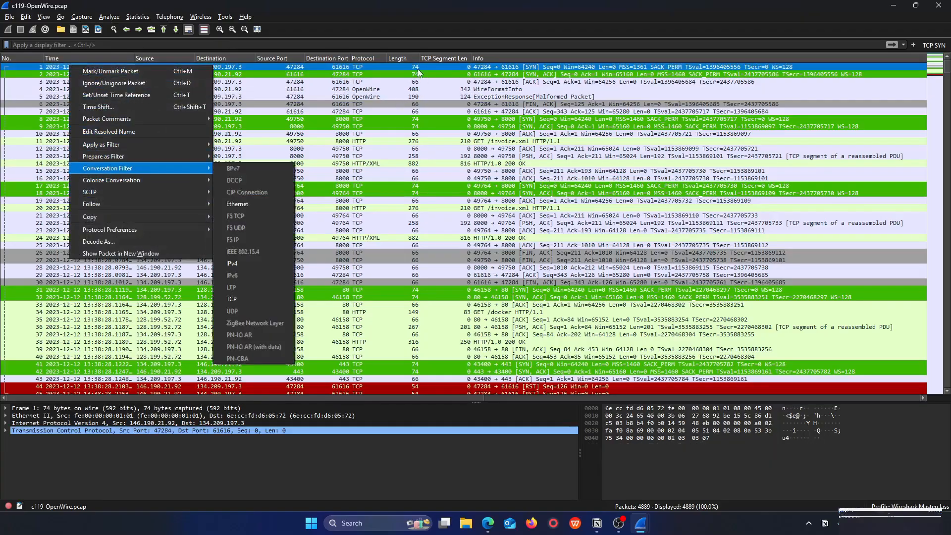
click(365, 90)
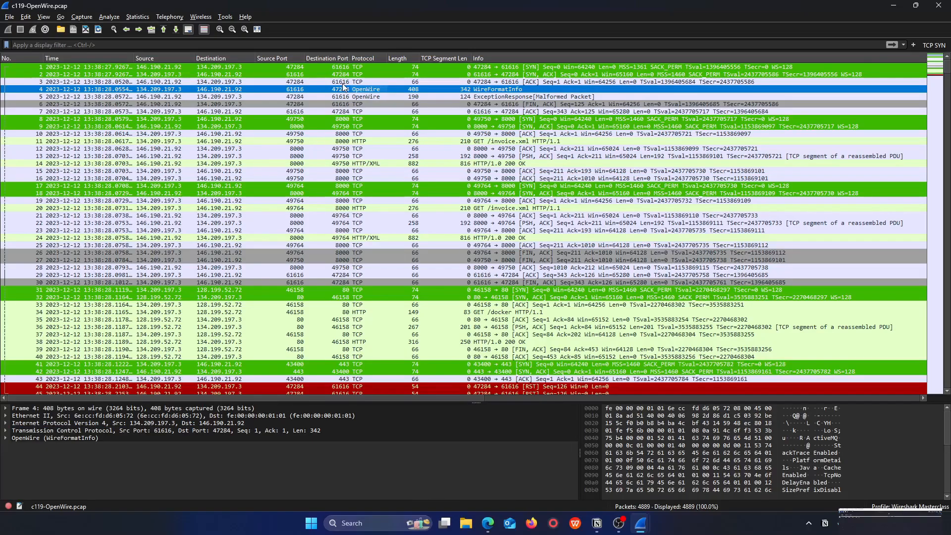
click(138, 18)
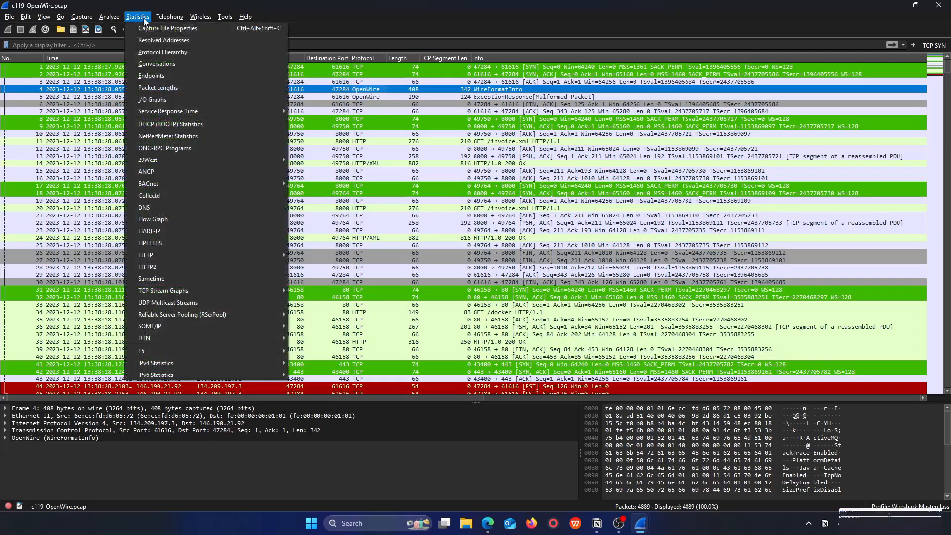
click(167, 52)
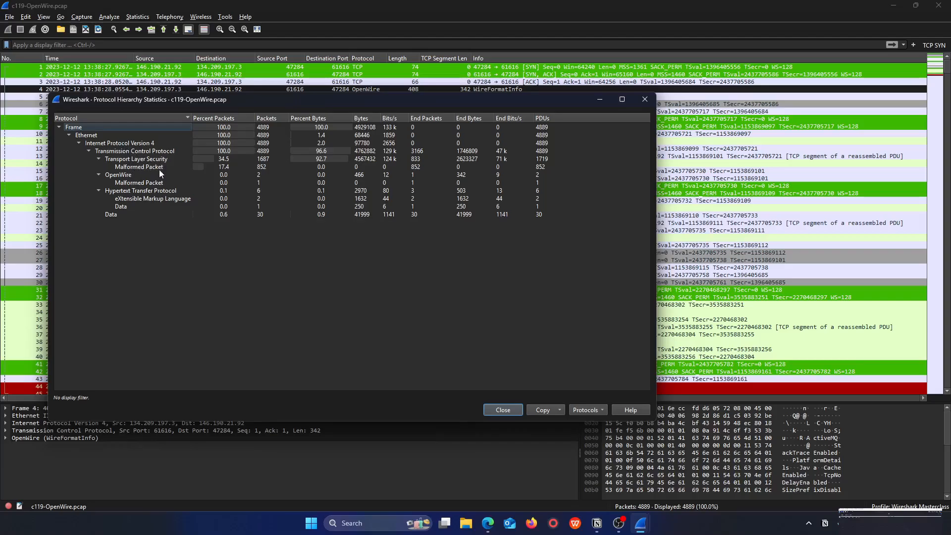
click(98, 175)
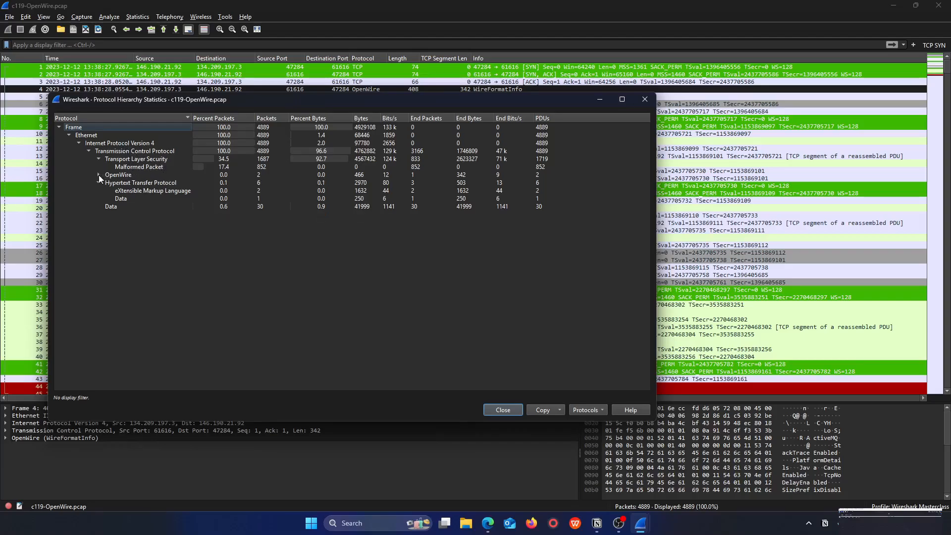
click(99, 175)
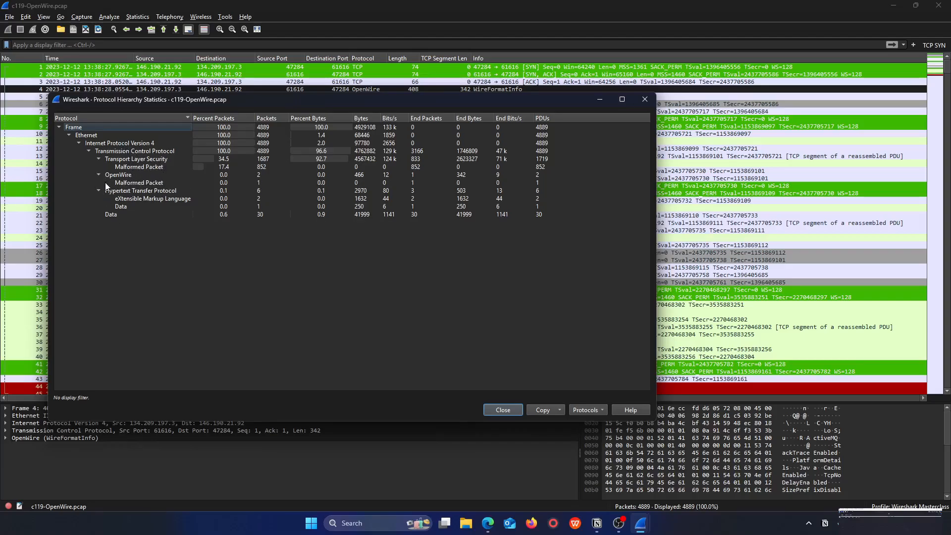
- Apply the OpenWire protocol from the hierarchy statistics as the display filter, and close the statistics window
right_click(108, 173)
mouse_move(131, 180)
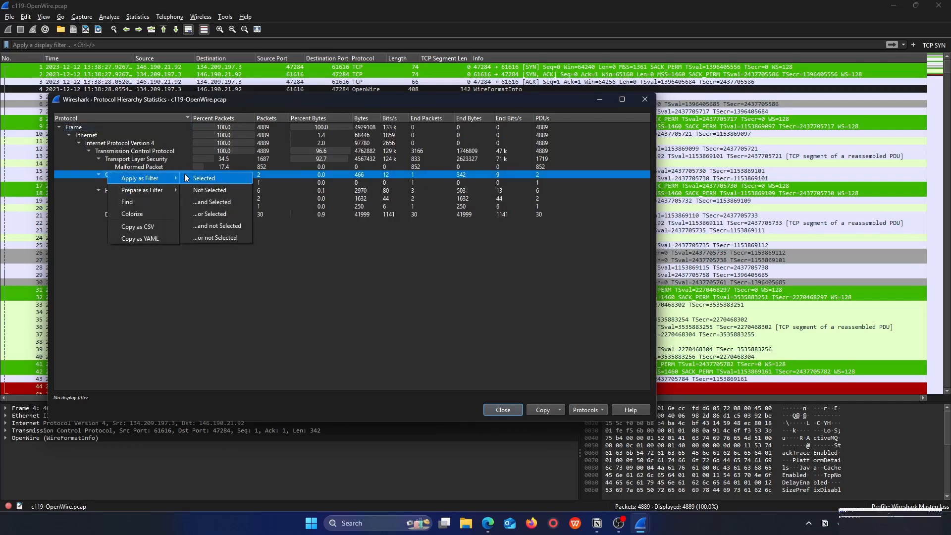
click(207, 177)
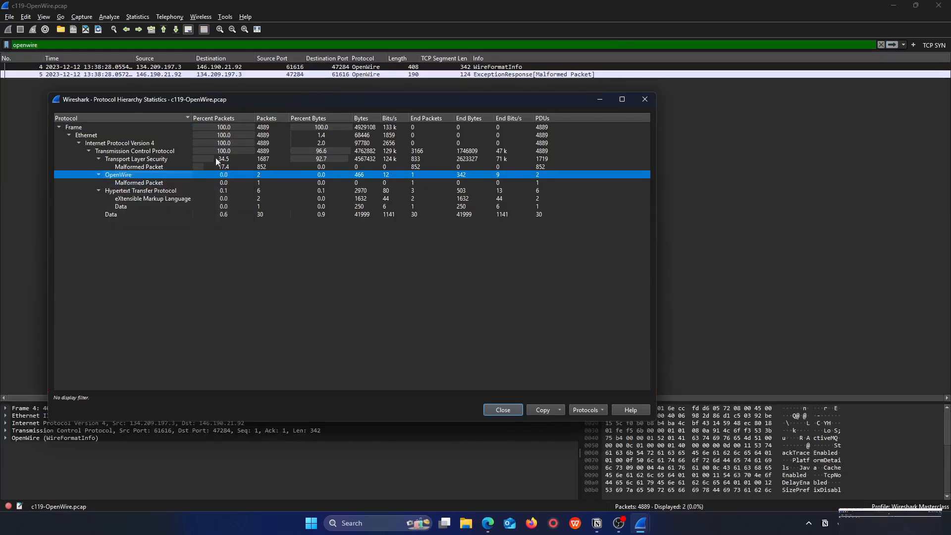
click(645, 98)
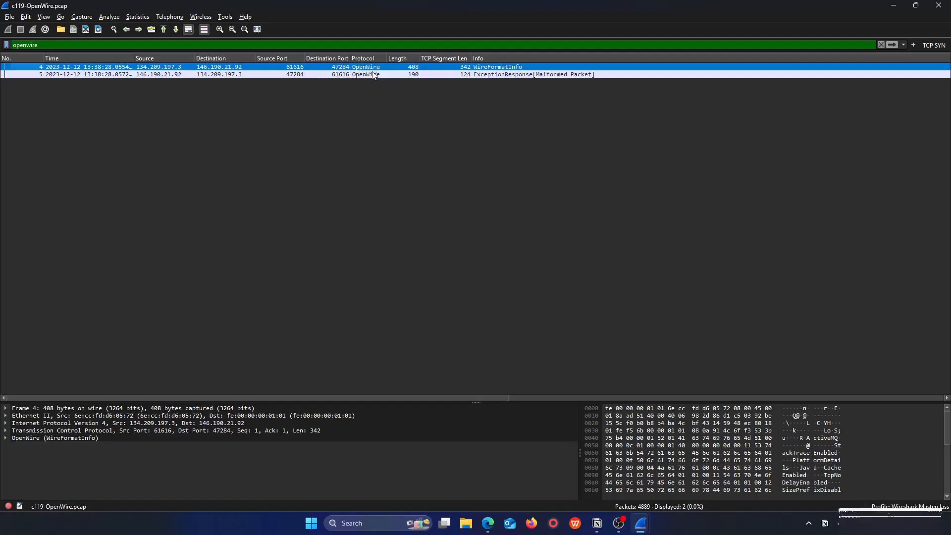
- Follow the TCP stream of the OpenWire WireFormatInfo packet and examine the address and port in its invoice.xml URL
right_click(249, 69)
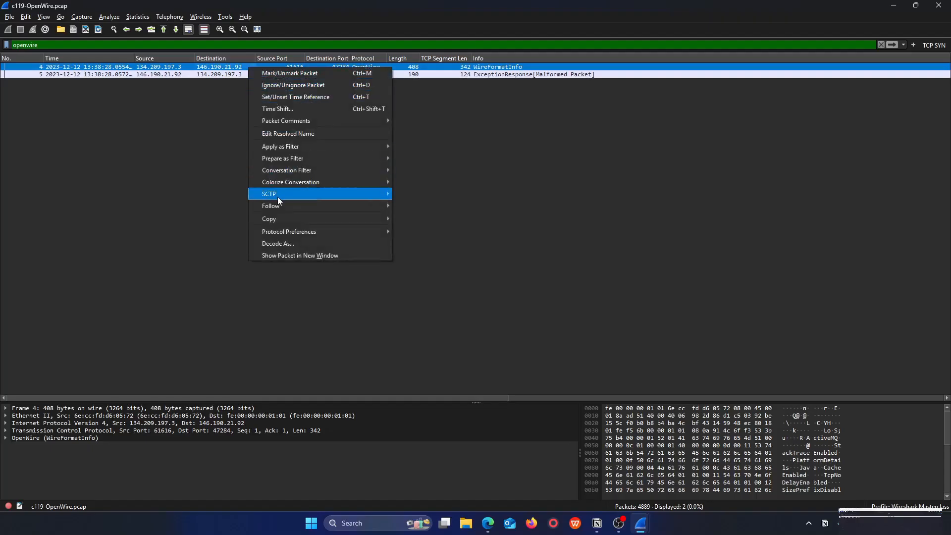
click(401, 208)
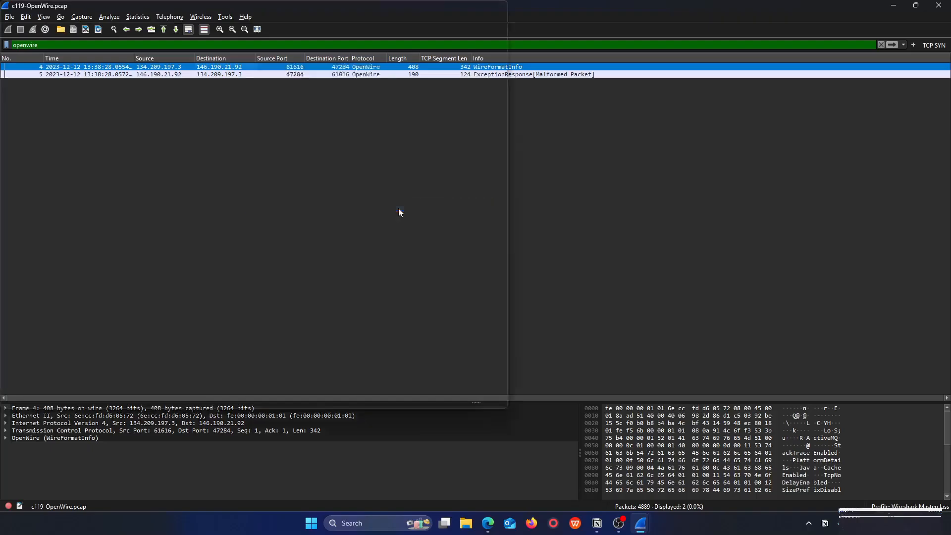
drag(340, 146, 400, 147)
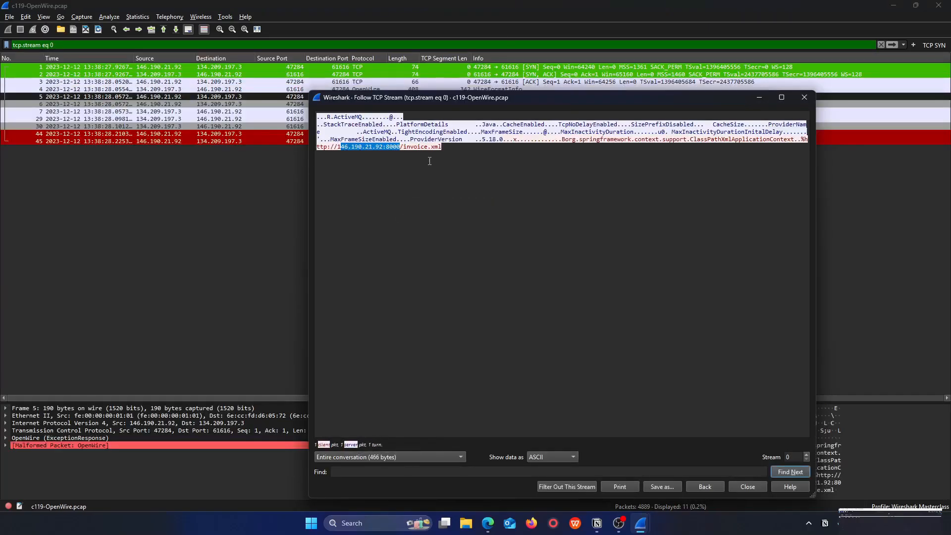
click(430, 161)
- Close the followed stream and remove the display filter so the whole capture is listed
click(803, 97)
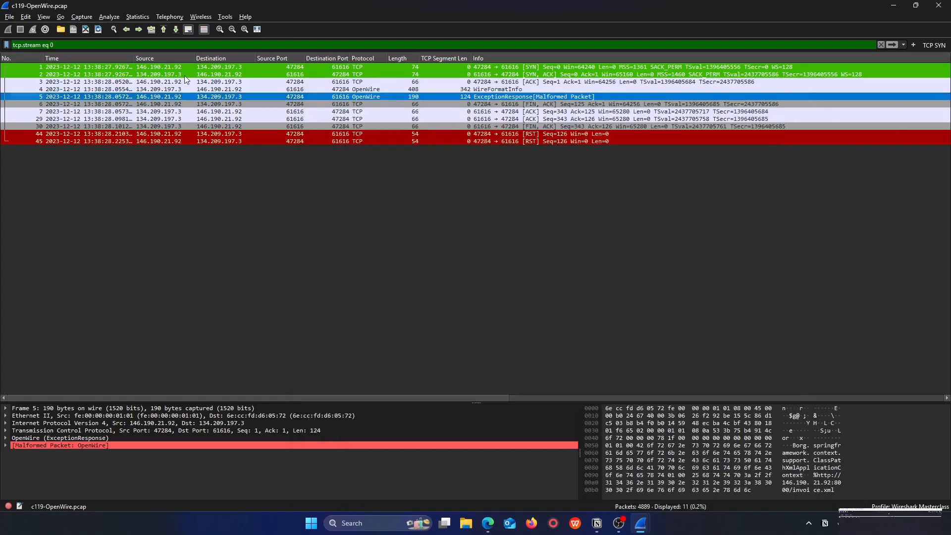
click(84, 45)
key(ctrl+a)
key(BackSpace)
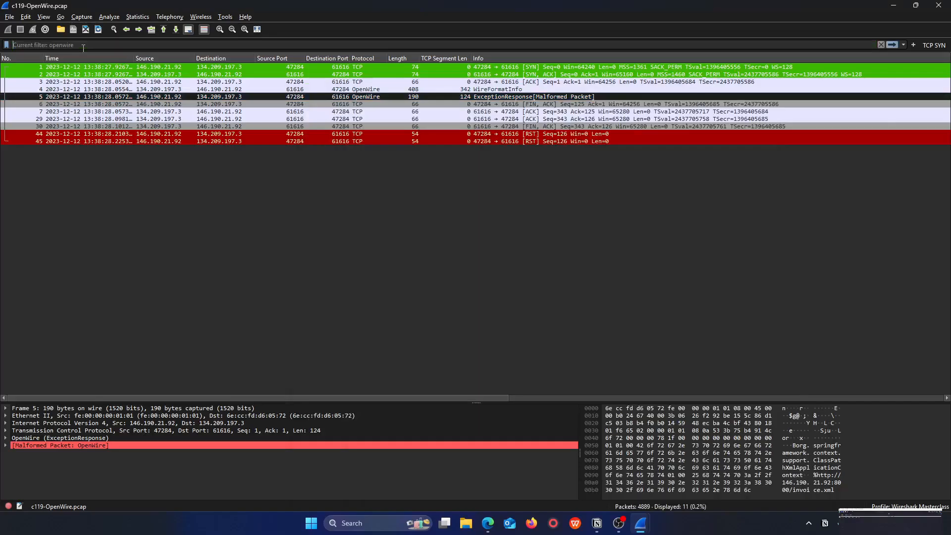
key(Return)
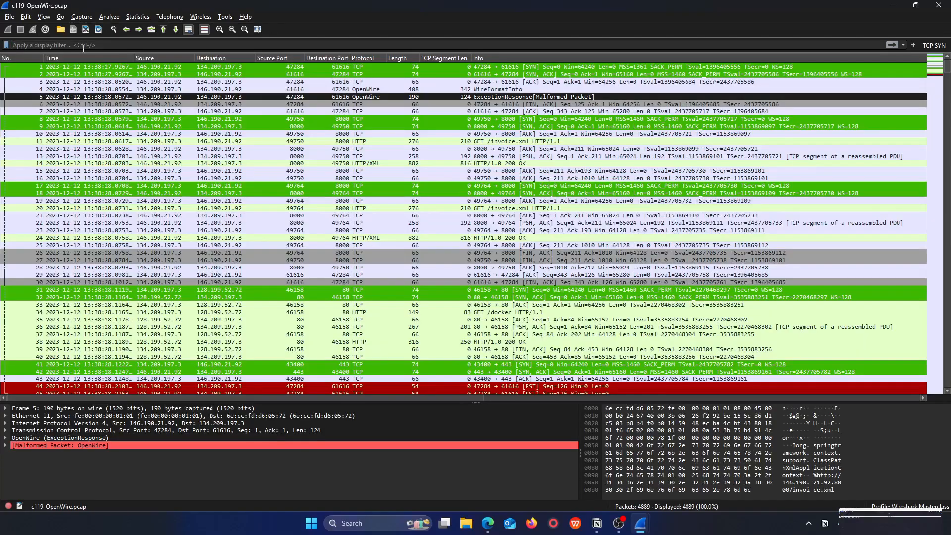
- Examine the source and destination ports of the first SYN packet and of the two OpenWire packets
click(74, 89)
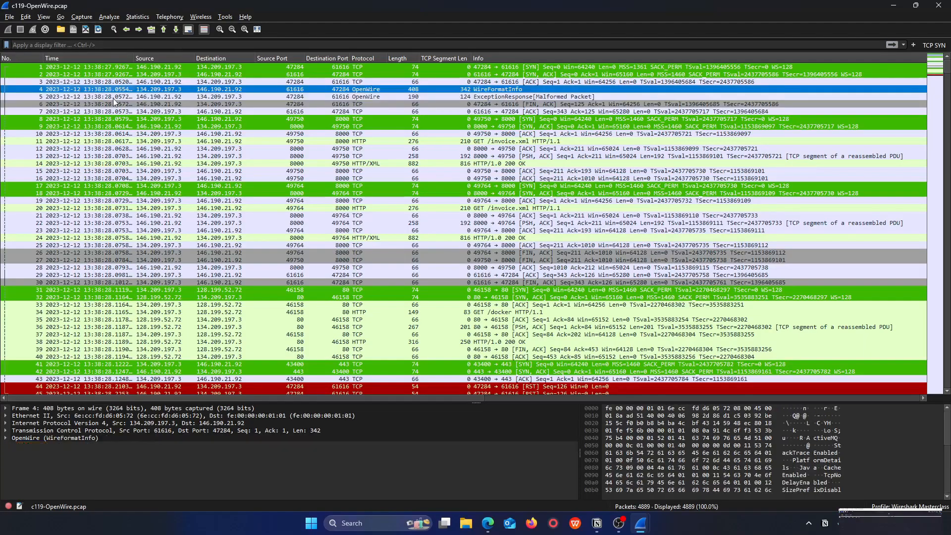
right_click(259, 92)
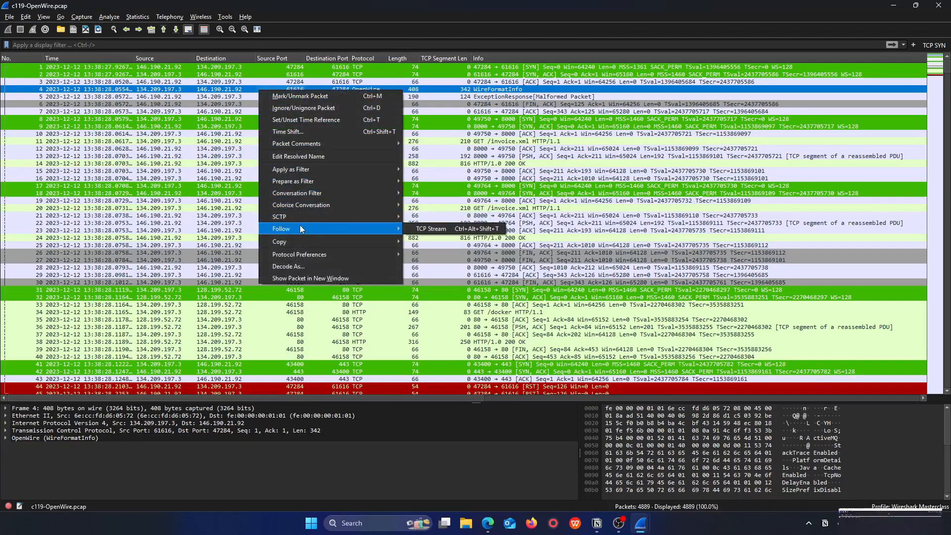
click(376, 67)
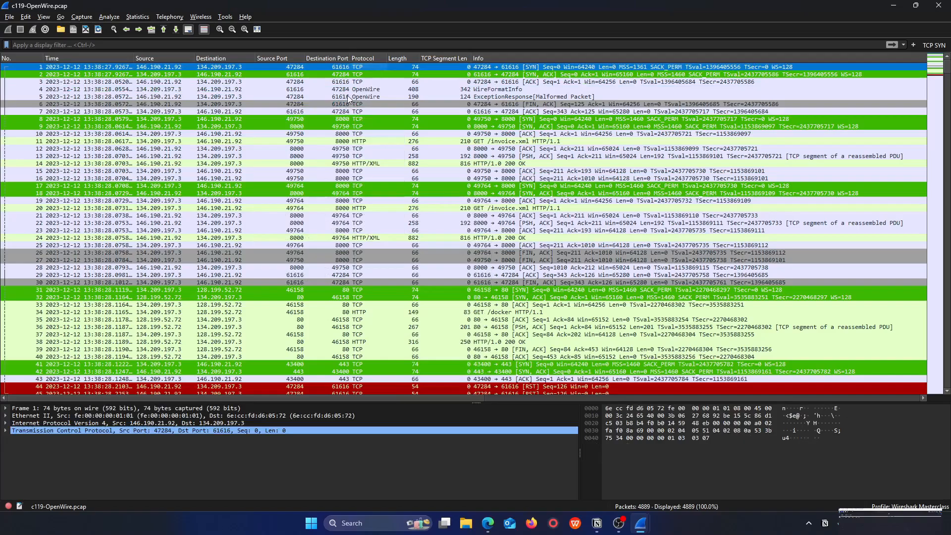
click(361, 92)
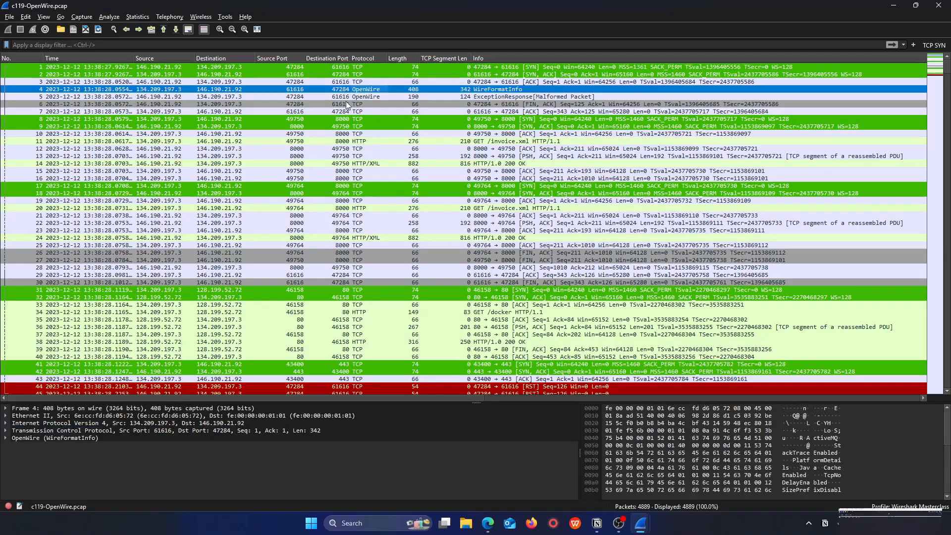
click(340, 96)
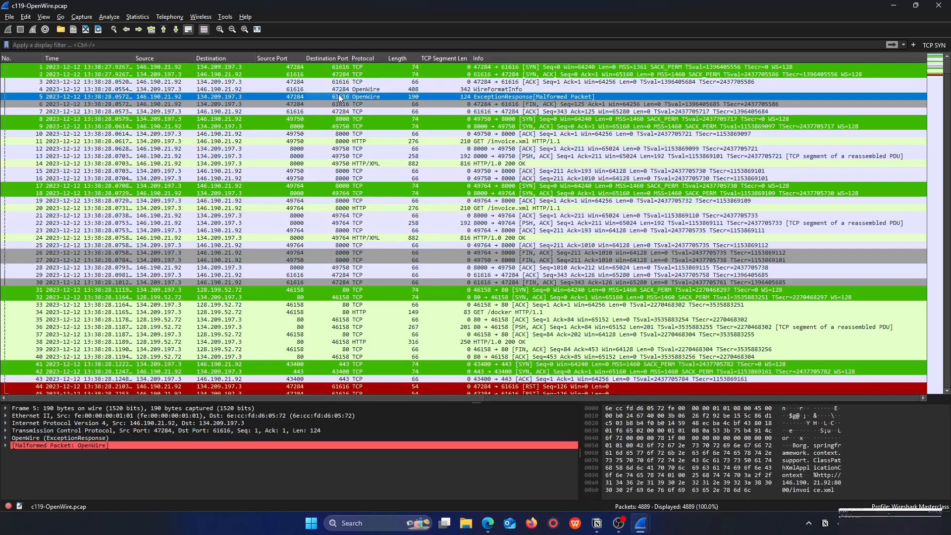
click(337, 90)
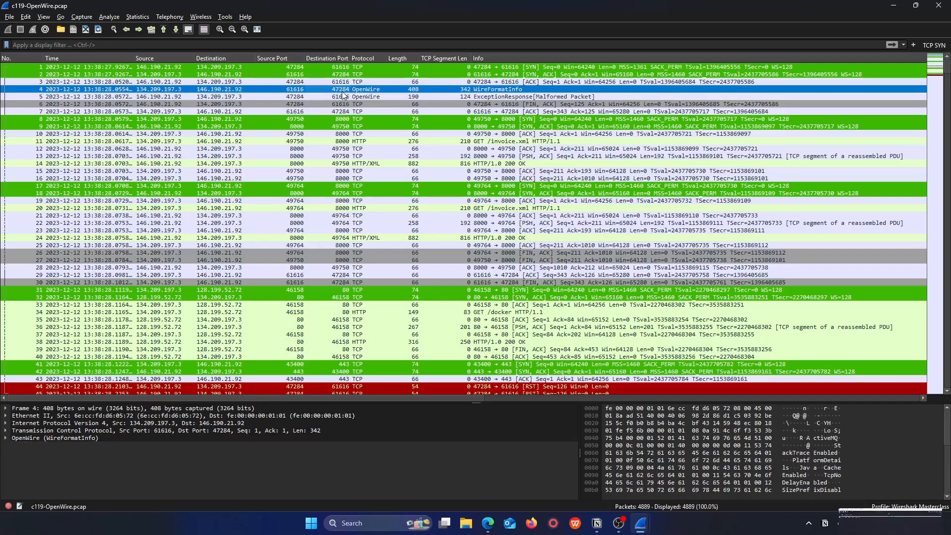
click(342, 97)
- Follow the TCP stream of the OpenWire WireFormatInfo packet
right_click(342, 96)
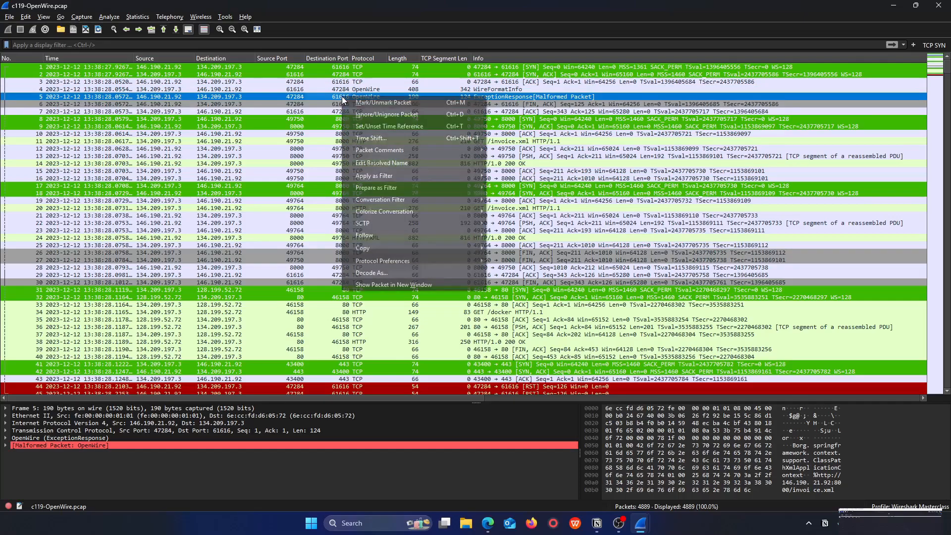
right_click(338, 90)
mouse_move(371, 229)
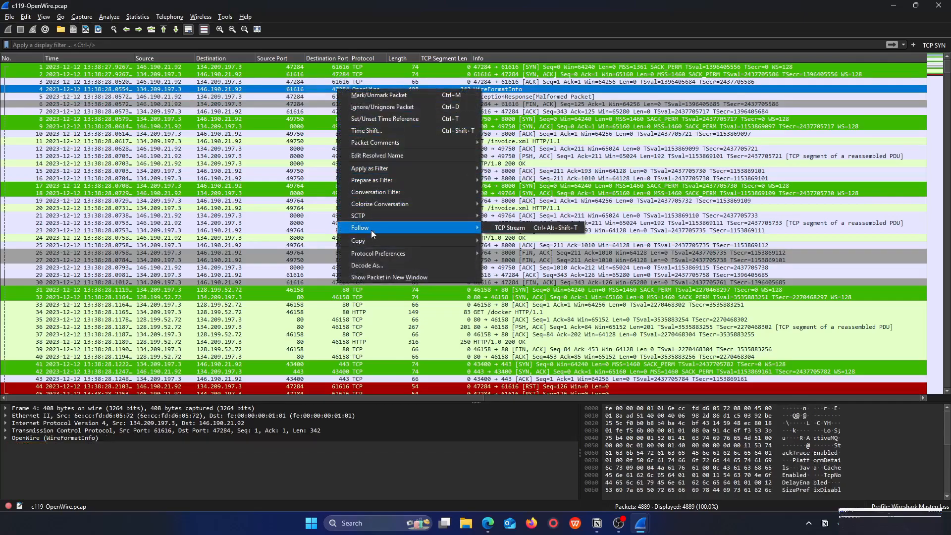
click(489, 226)
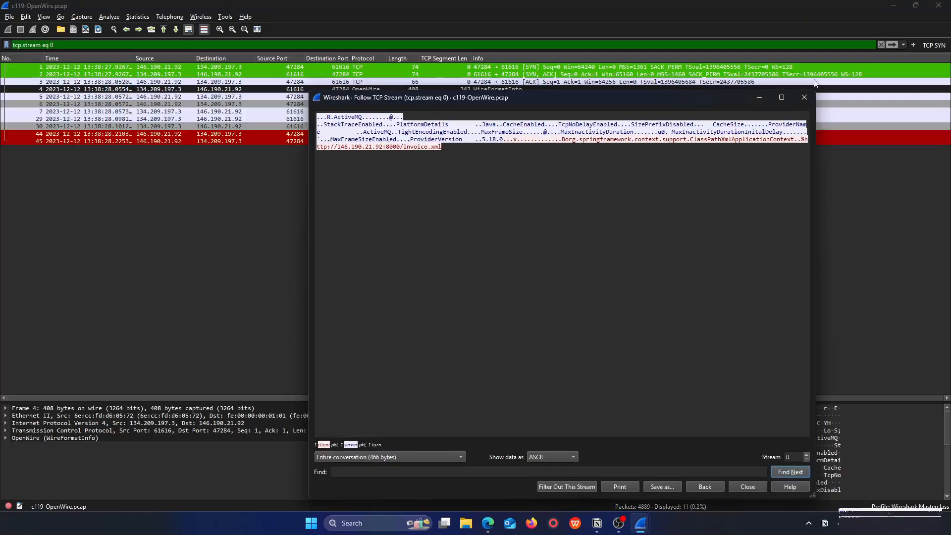
- Close the followed stream and clear the tcp.stream filter to list the whole capture
click(805, 97)
click(271, 45)
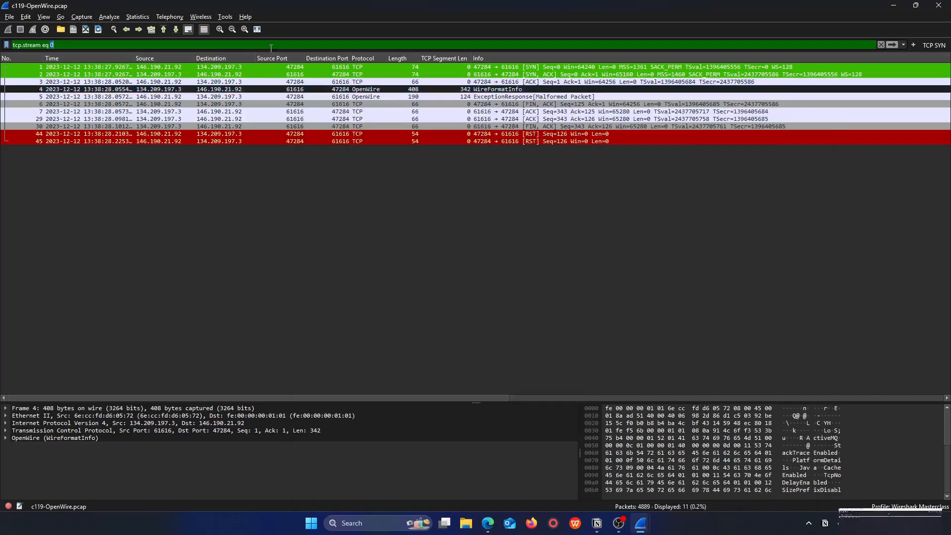
key(ctrl+a)
key(BackSpace)
key(Return)
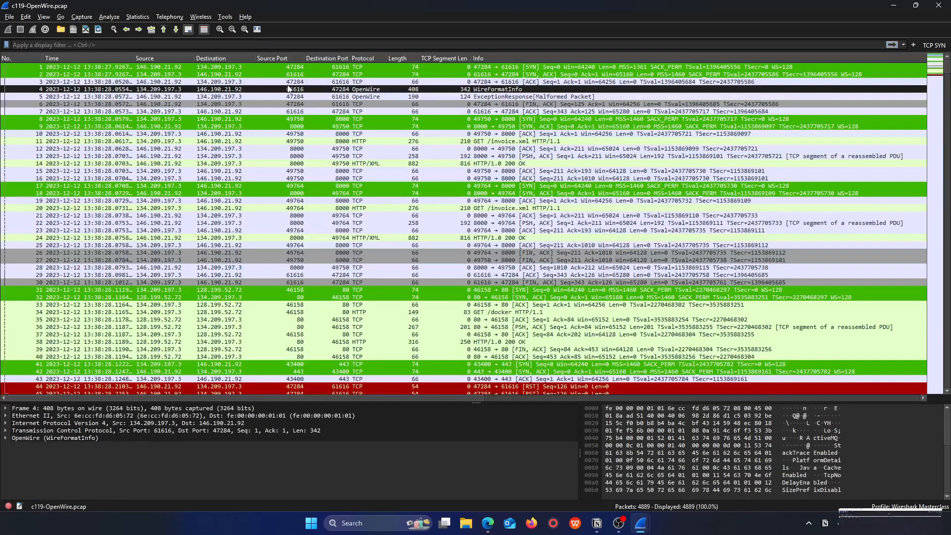
- Reopen the WireFormatInfo packet's TCP stream and jump from its text to the ExceptionResponse packet
right_click(289, 96)
right_click(286, 89)
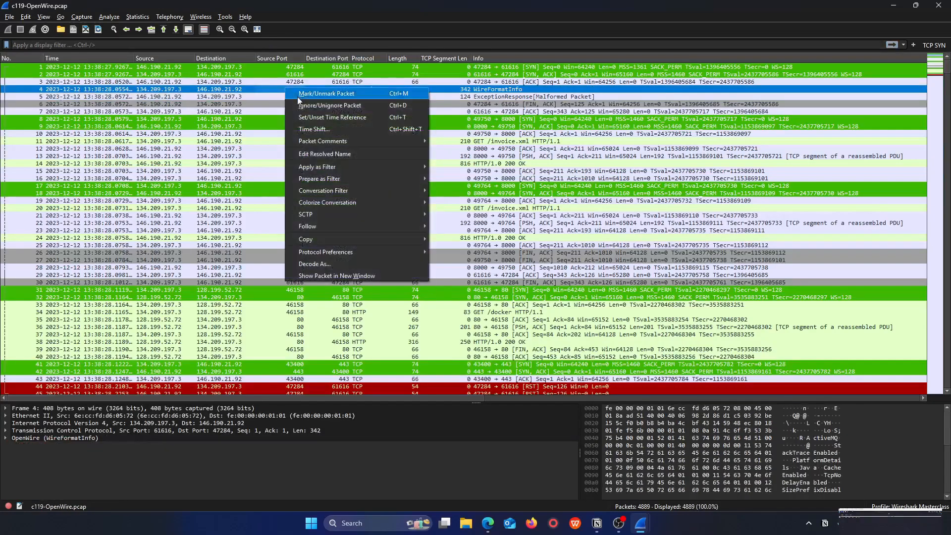
mouse_move(325, 225)
click(476, 226)
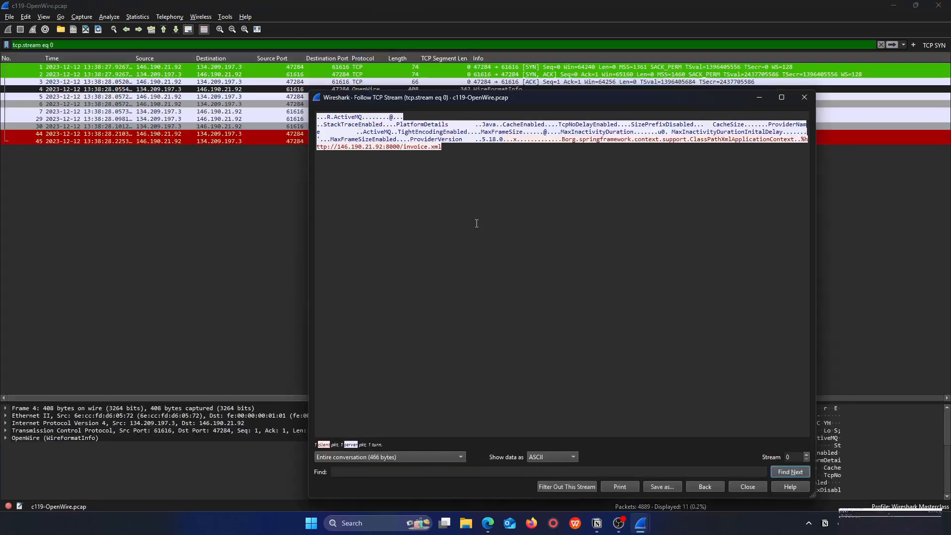
click(412, 163)
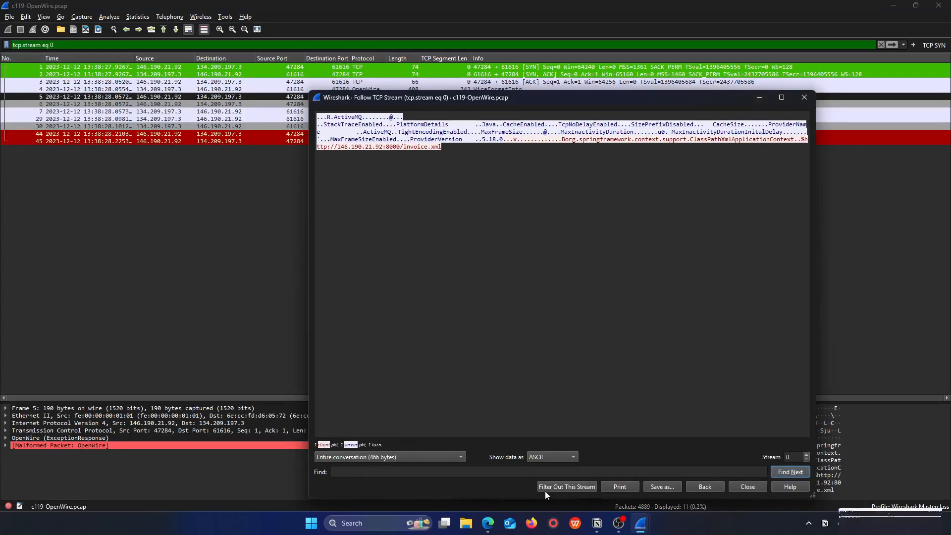
- Switch to the CyberDefenders lab page in the browser, review questions 1 and 2, and return to Wireshark
click(489, 523)
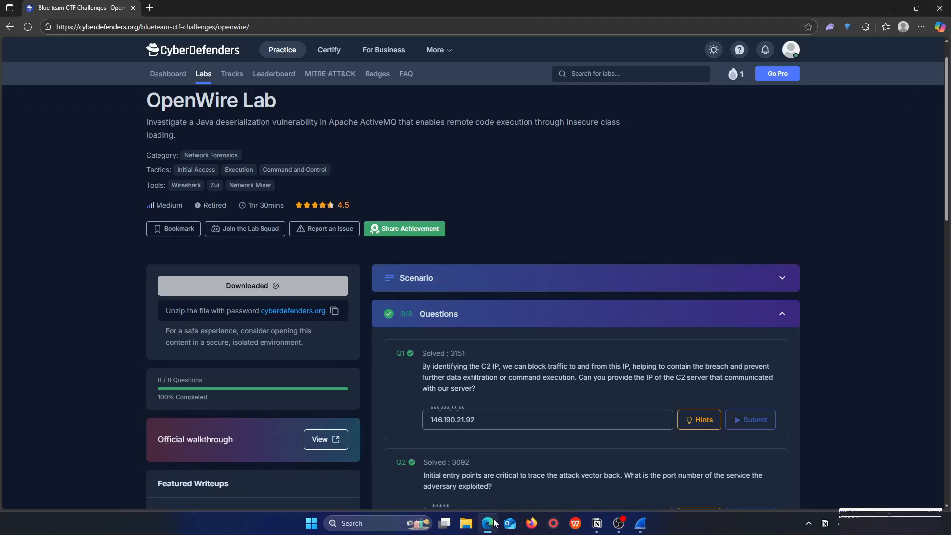
mouse_move(497, 513)
scroll(572, 433, down, 1)
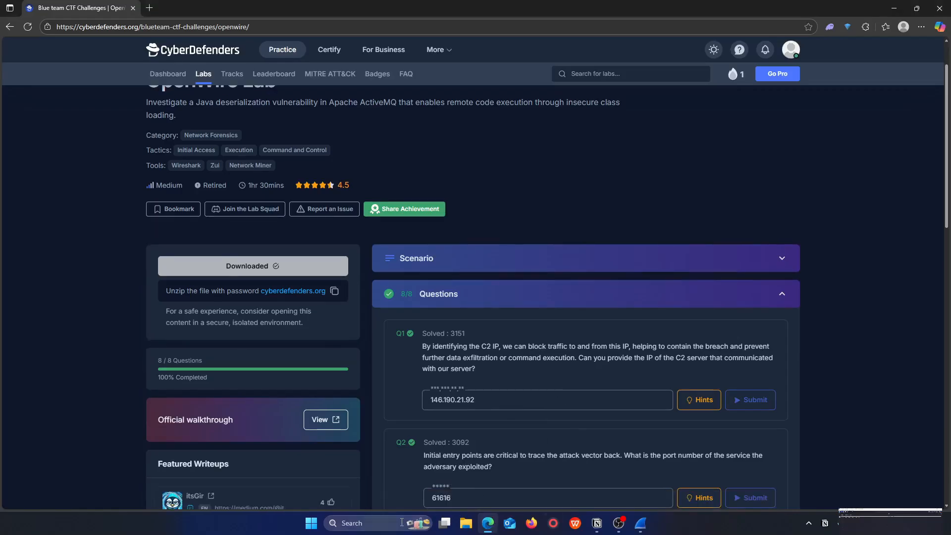
click(489, 525)
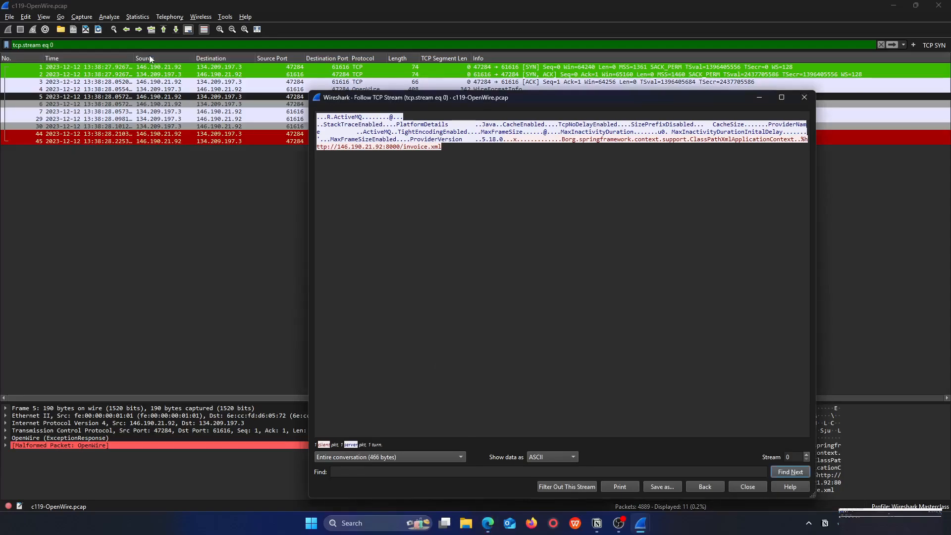
- Remove the stream filter from the packet list and select the FIN, ACK packet after the two OpenWire packets
click(149, 44)
key(ctrl+a)
key(BackSpace)
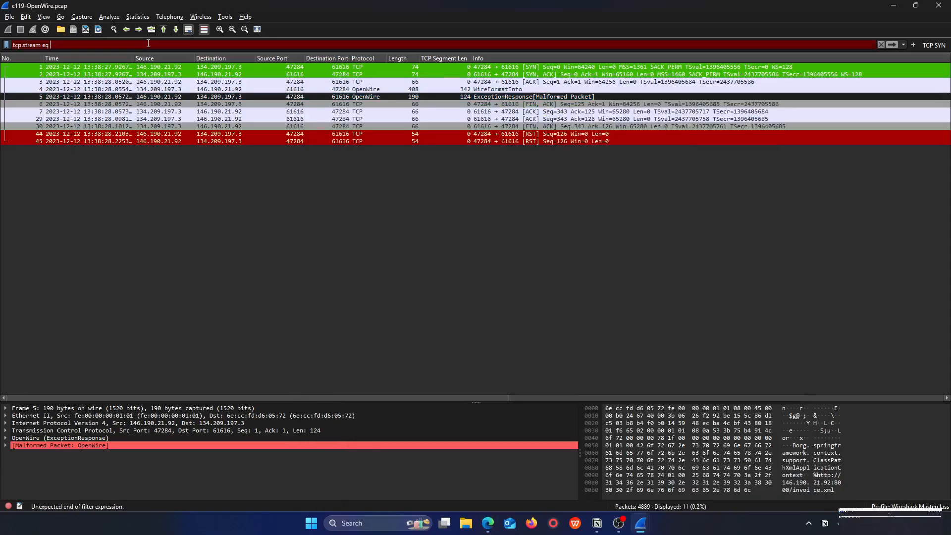
key(Return)
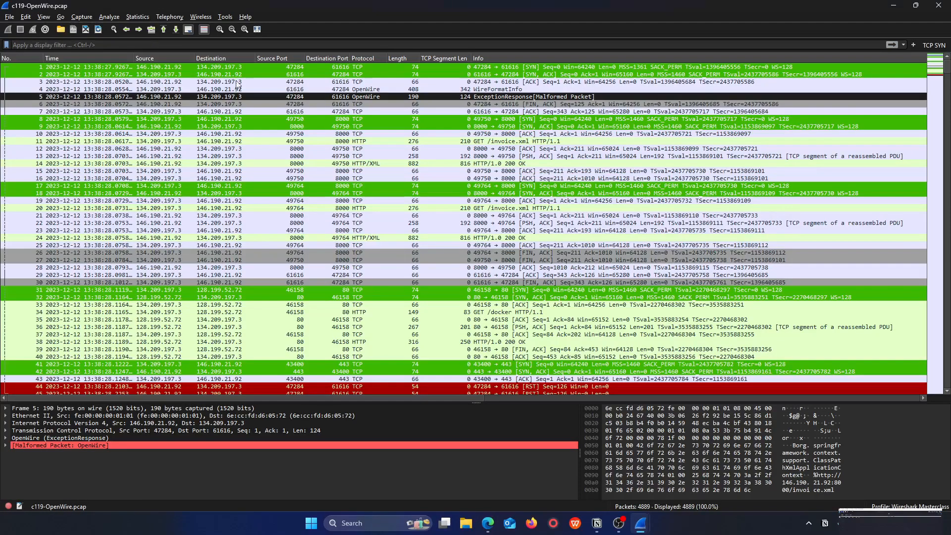
click(319, 105)
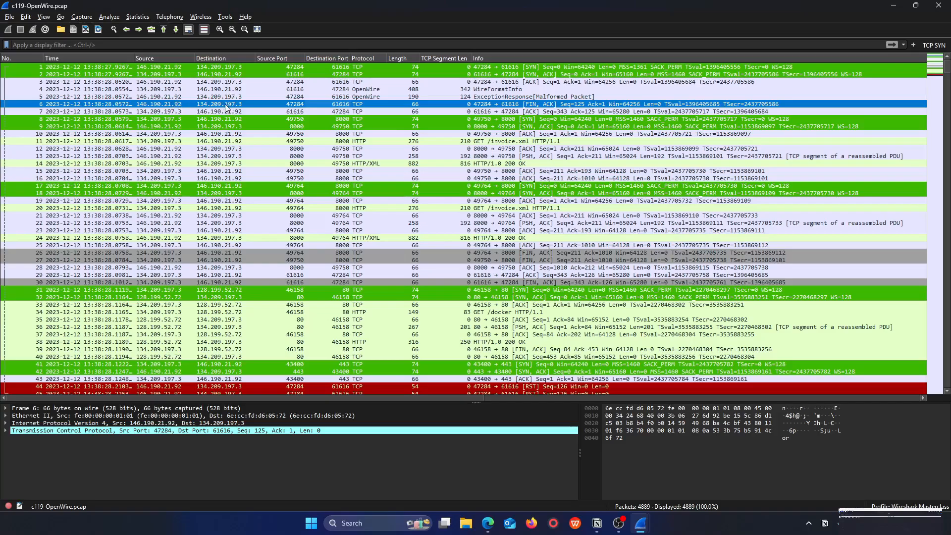
- Read questions 2 and 3 on the CyberDefenders lab page in the browser, and return to Wireshark
click(494, 528)
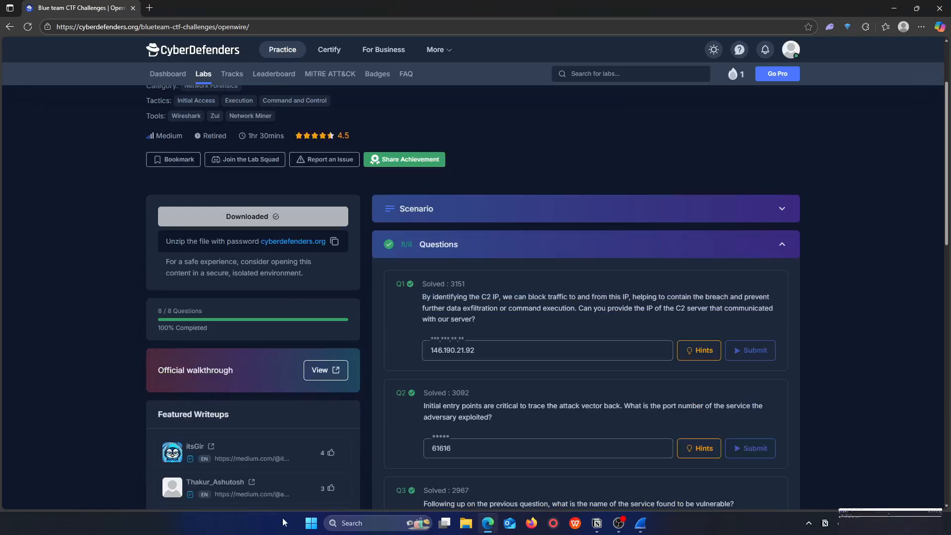
key(Down)
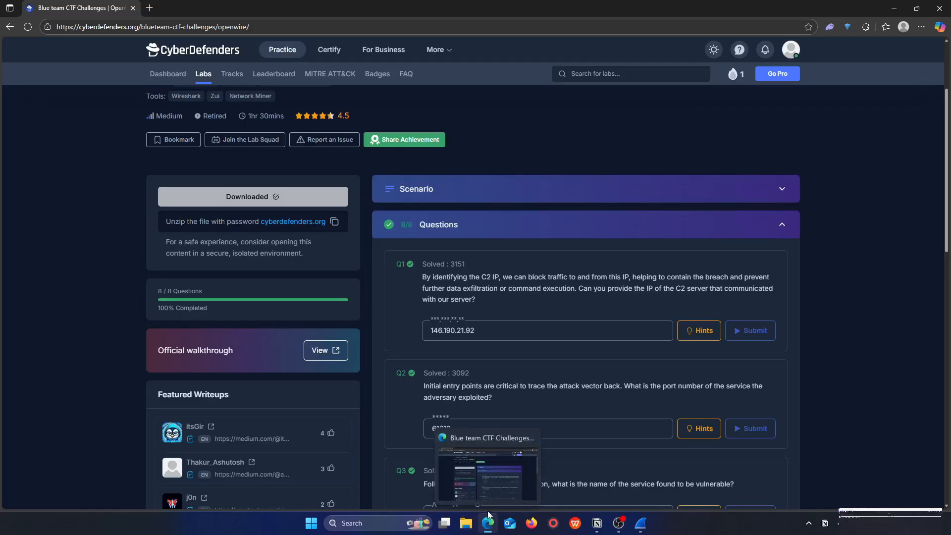
click(489, 527)
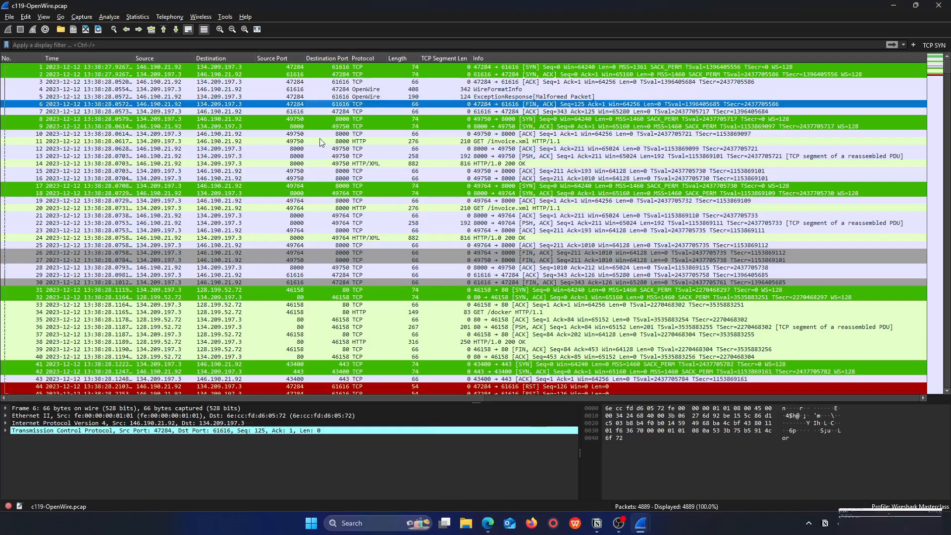
- Follow the TCP stream of packet 7 and highlight the ActiveMQ name at the start of its text
right_click(215, 111)
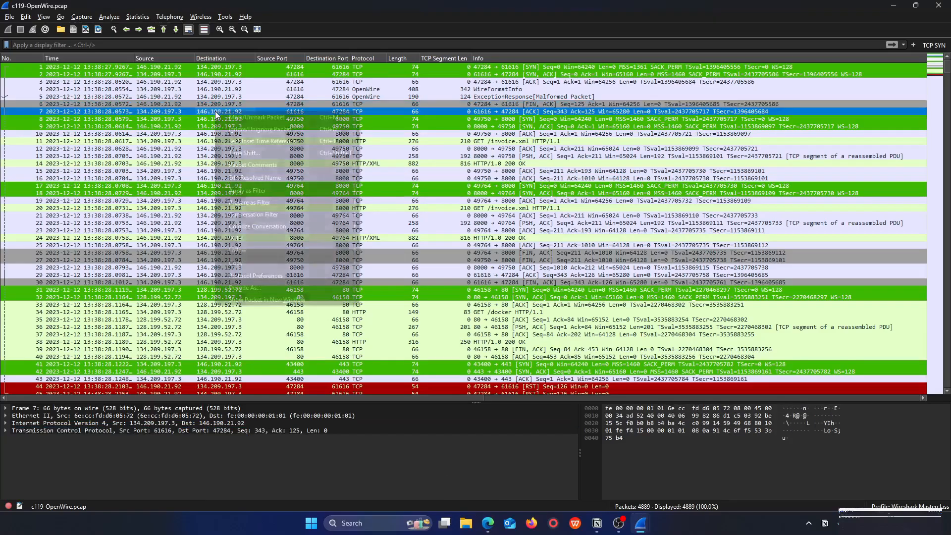
mouse_move(252, 243)
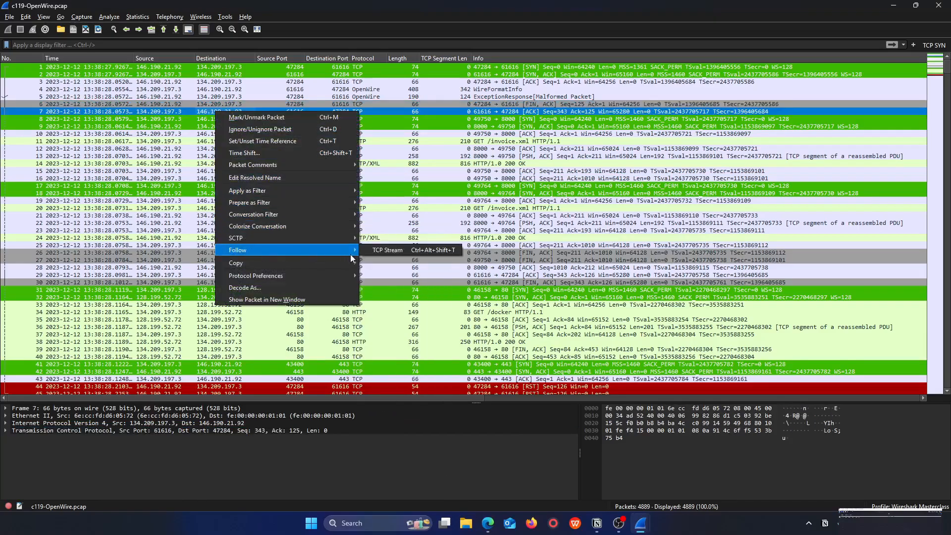
click(374, 249)
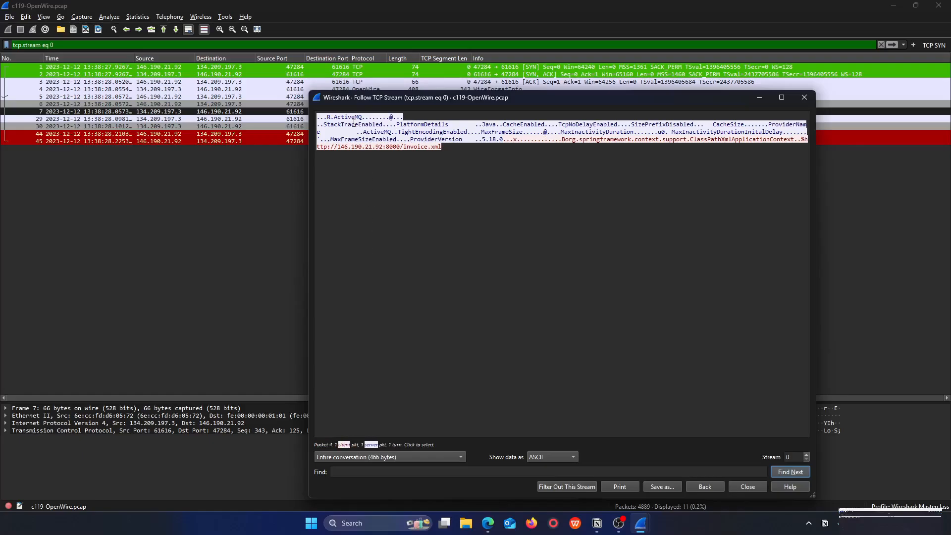
click(333, 117)
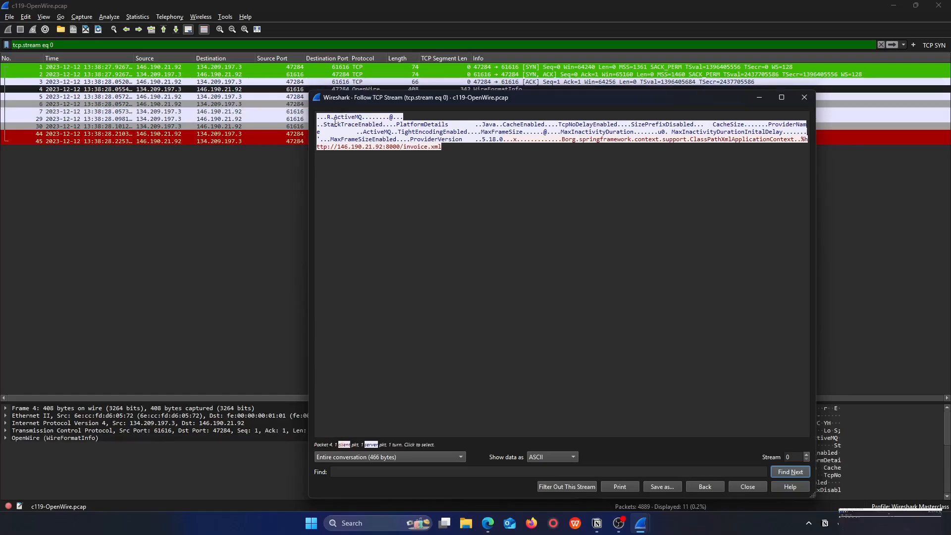
drag(333, 117, 362, 118)
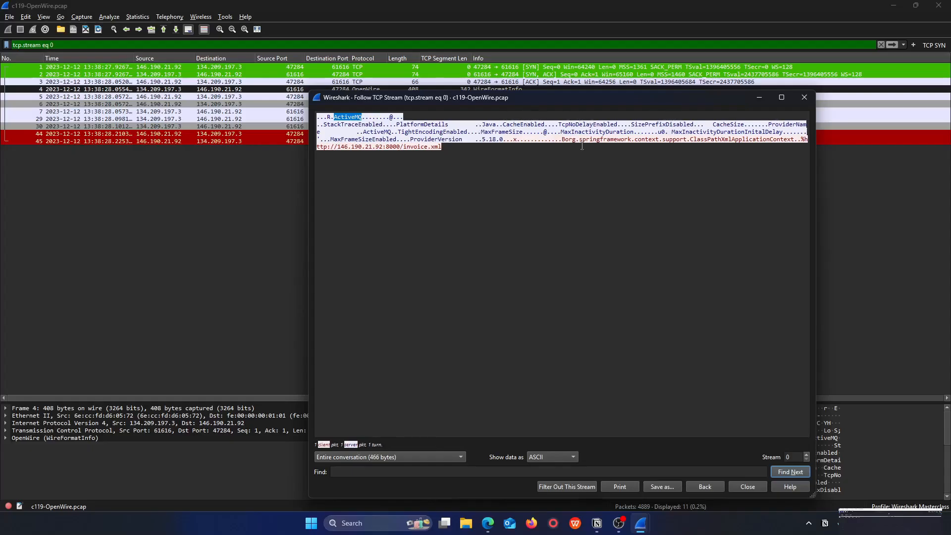
- Examine the ClassPathXmlApplicationContext class name in the followed stream and jump to its packet
click(370, 123)
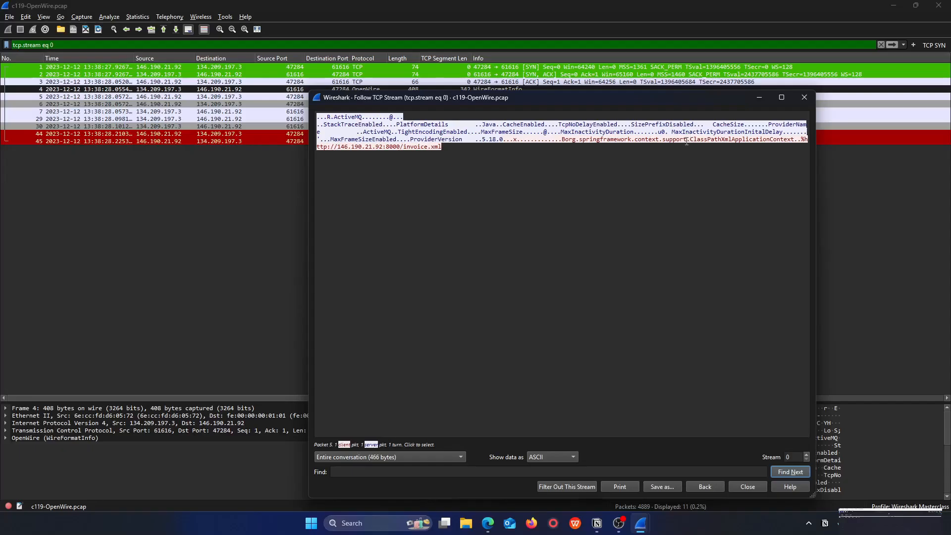
drag(684, 140, 754, 140)
click(755, 139)
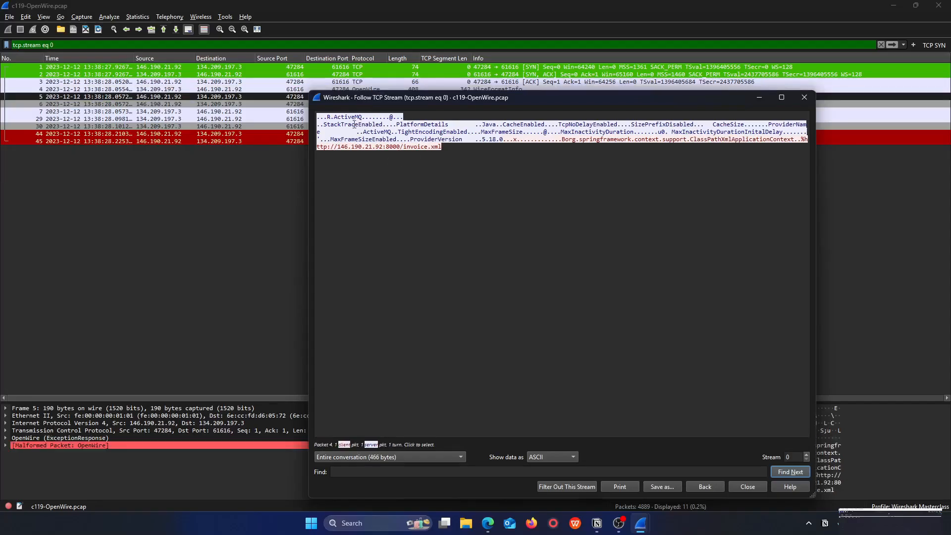
- Reread question 3 on the lab page in the browser, and select the ActiveMQ name in Wireshark's followed stream
click(487, 523)
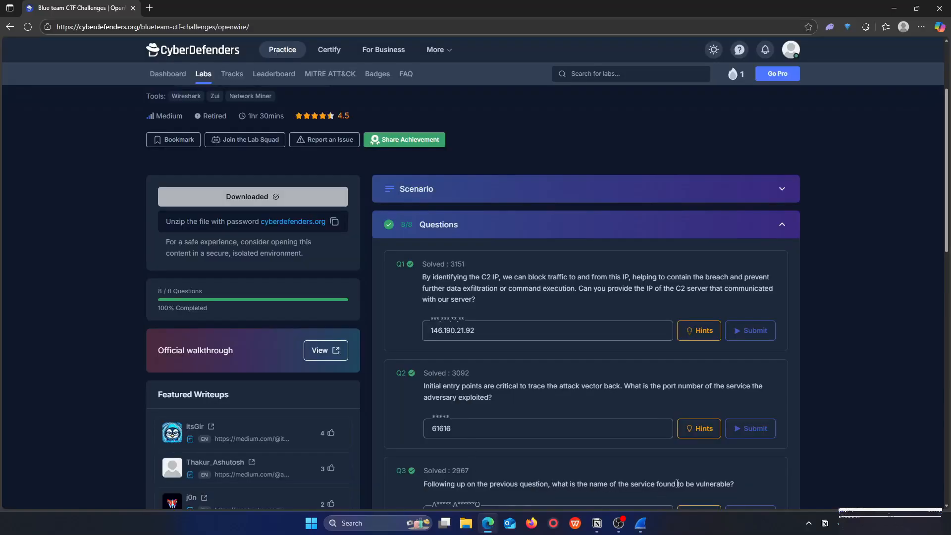
click(482, 526)
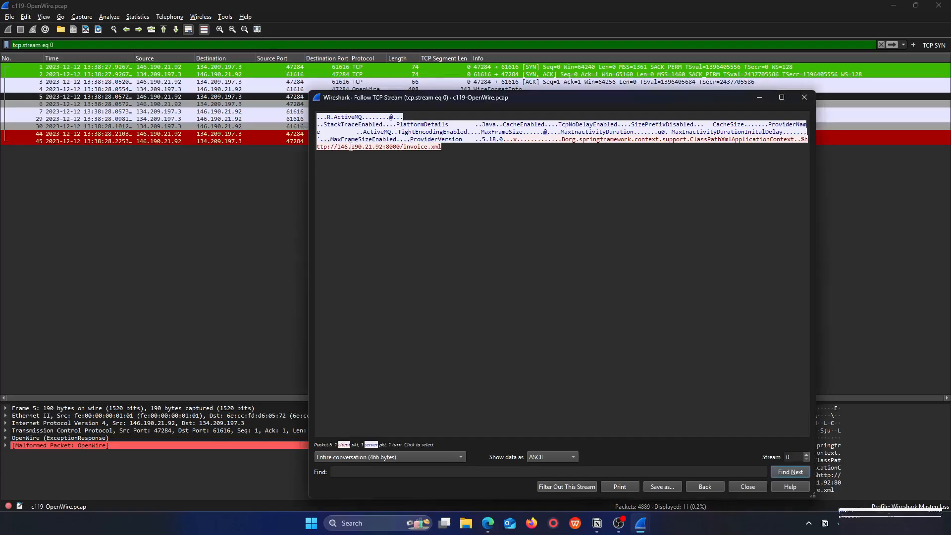
drag(333, 117, 368, 120)
click(355, 119)
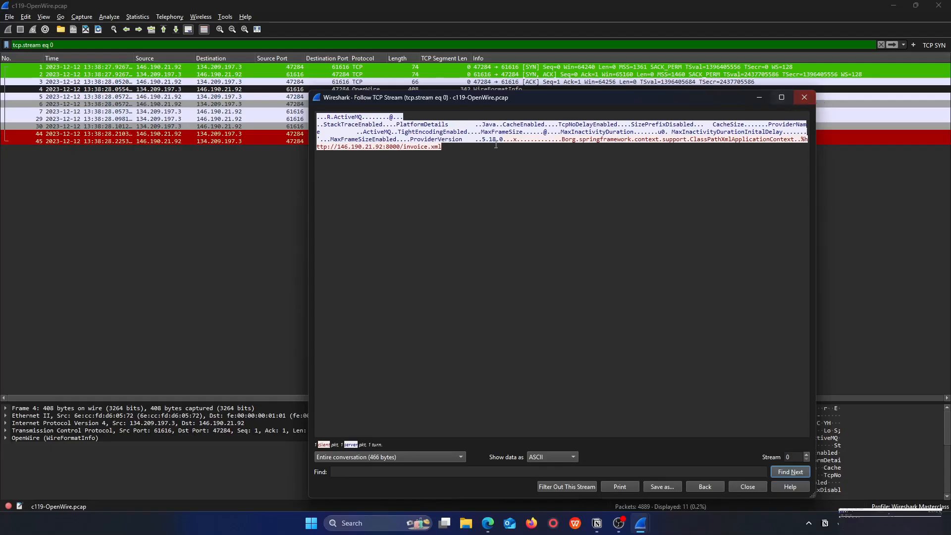
drag(334, 117, 360, 122)
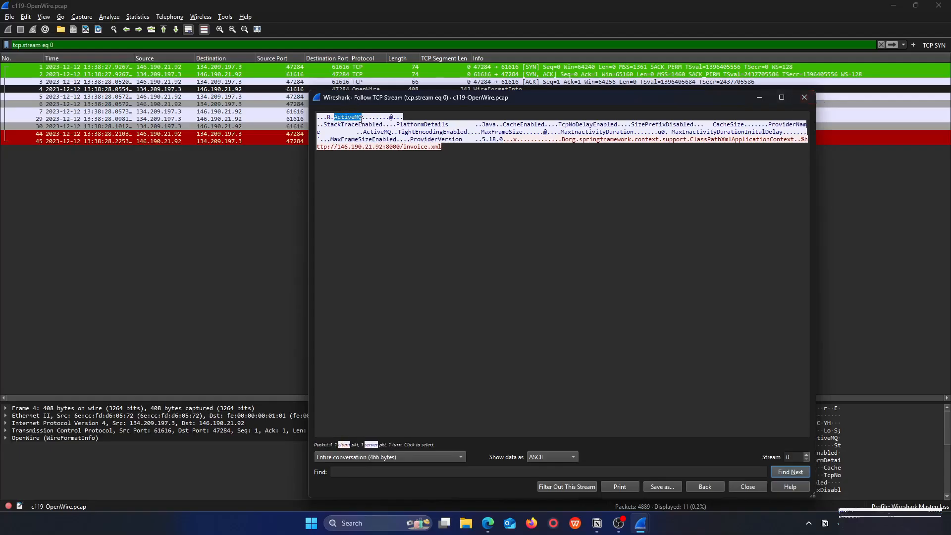
right_click(354, 123)
click(363, 126)
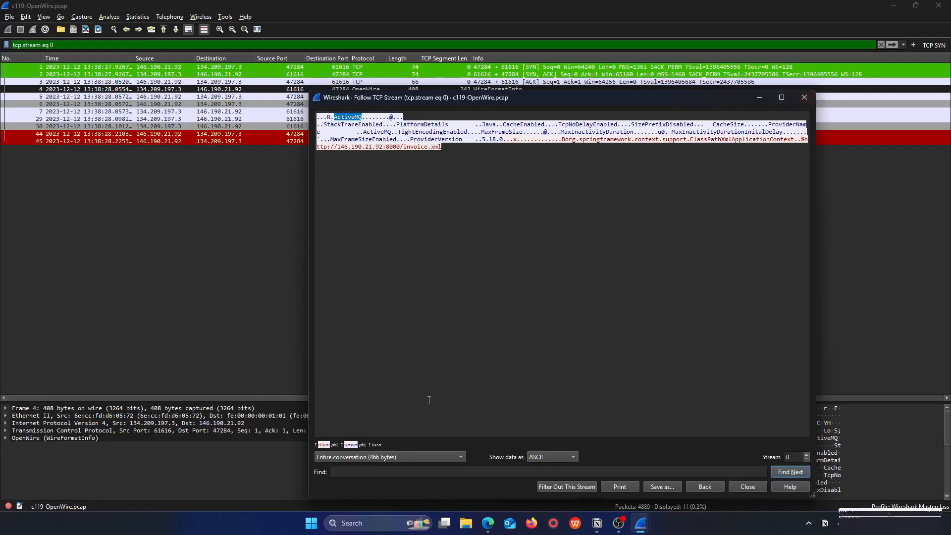
- Switch to the browser, search the web for ActiveMQ in the spare tab, and close that tab
click(488, 523)
click(149, 8)
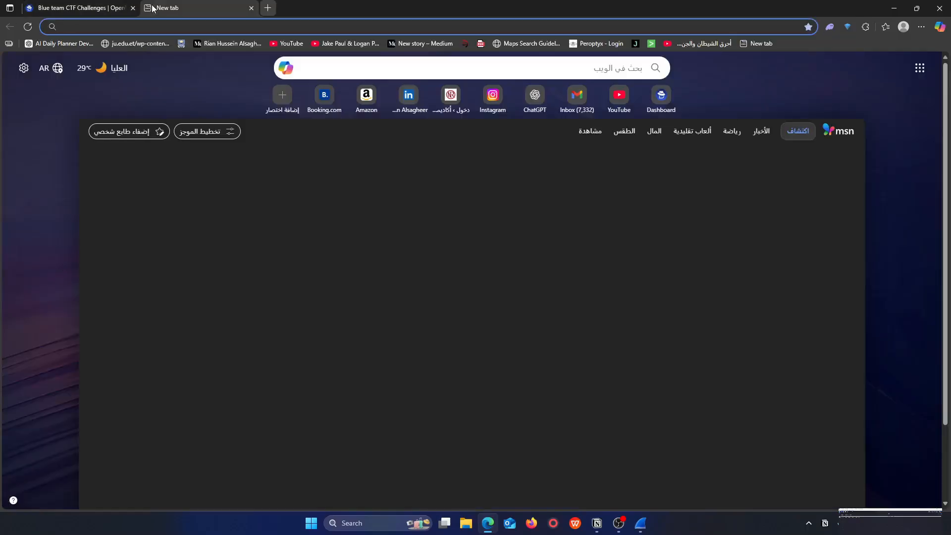
key(ctrl+v)
key(Return)
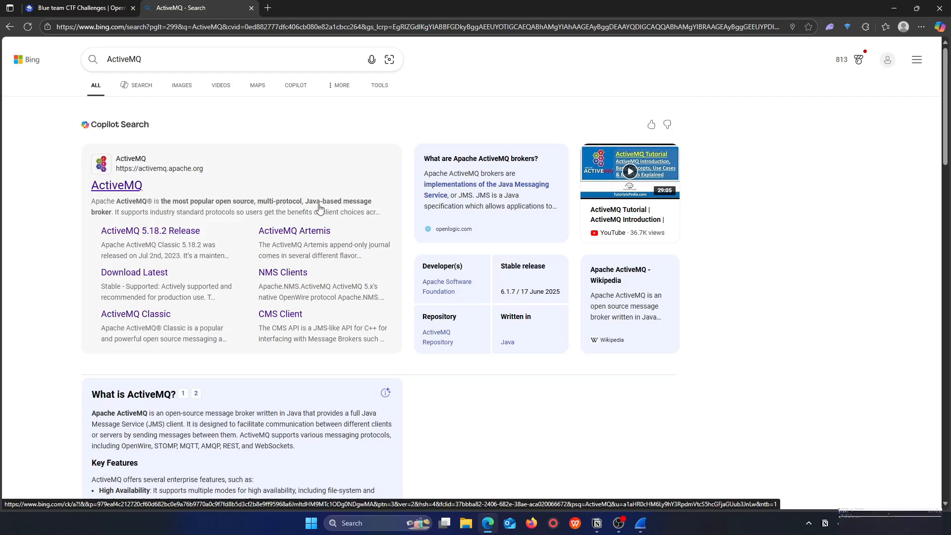
click(251, 8)
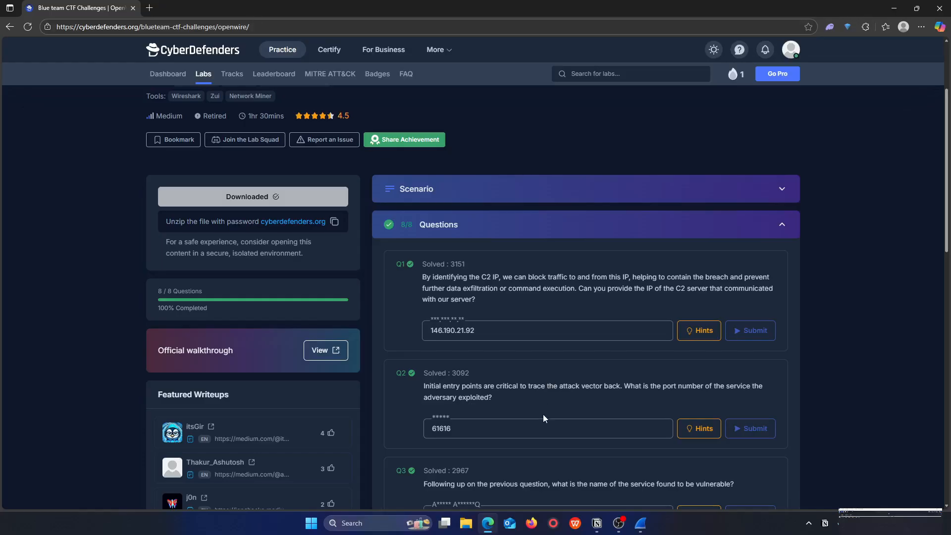
- Read question 4 on the lab page, close the three leftover Follow TCP Stream windows, and return to Wireshark's c119-OpenWire.pcap window
scroll(392, 495, down, 2)
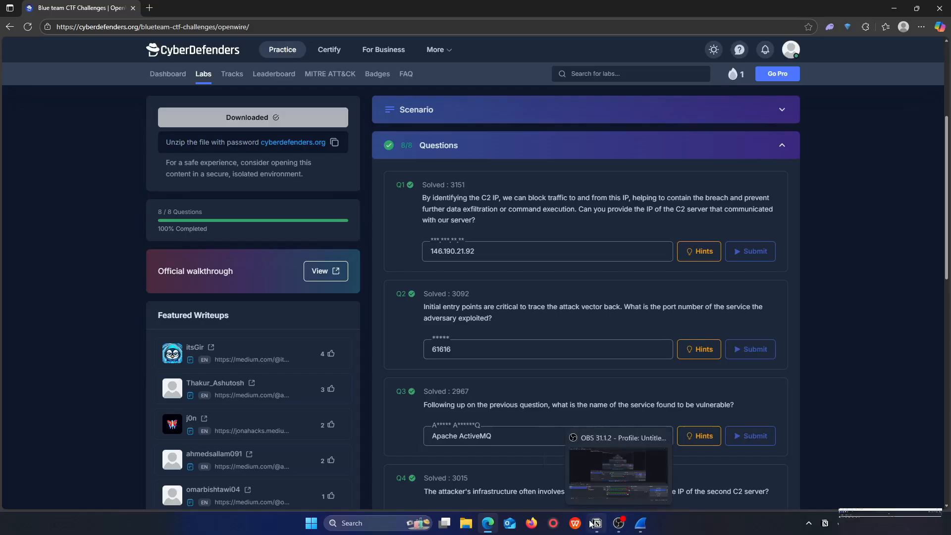
mouse_move(597, 523)
mouse_move(641, 523)
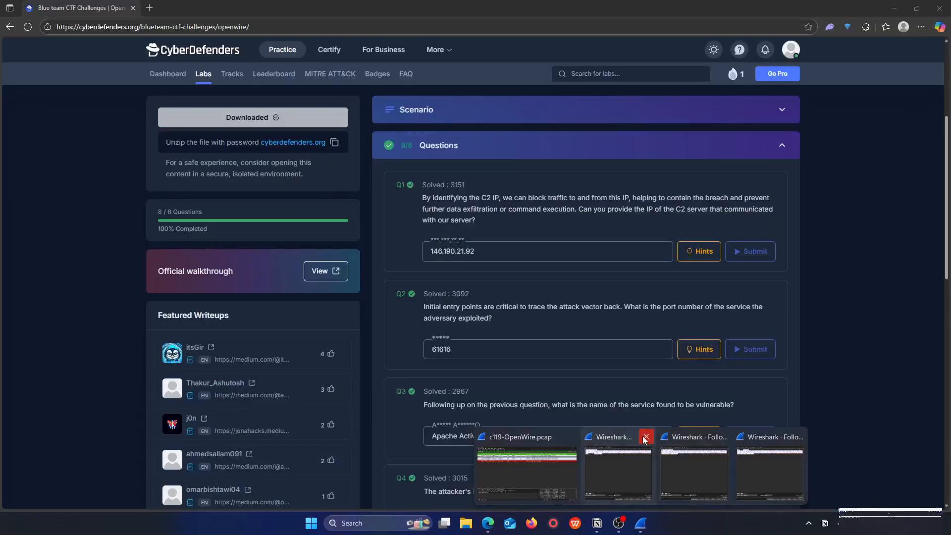
click(645, 436)
click(684, 437)
click(722, 436)
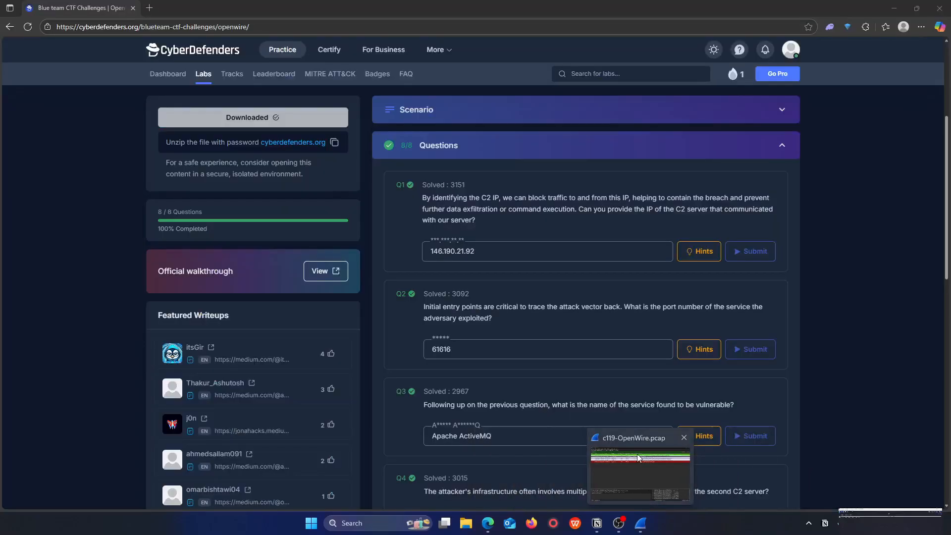
click(653, 446)
- Clear the tcp.stream eq 0 display filter so all packets are listed, and select packet 3
triple_click(61, 44)
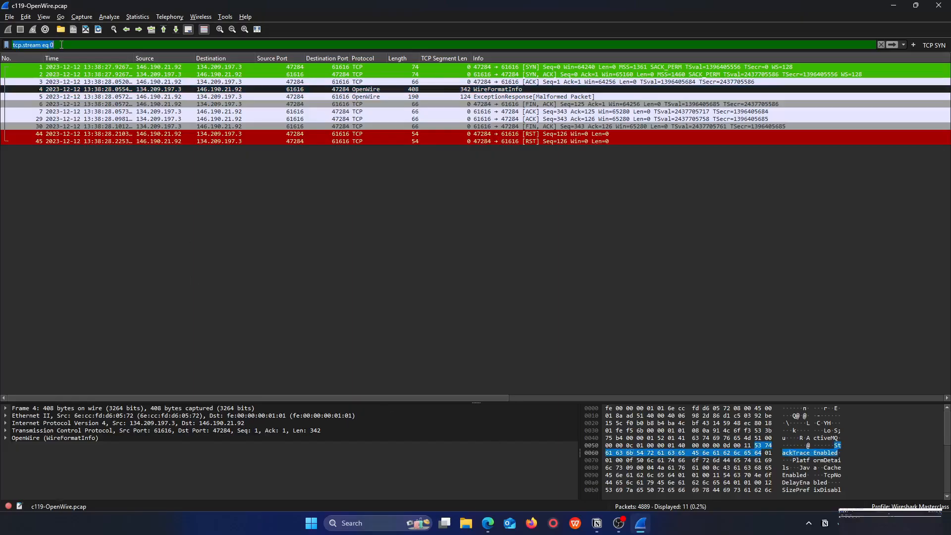
key(BackSpace)
key(Return)
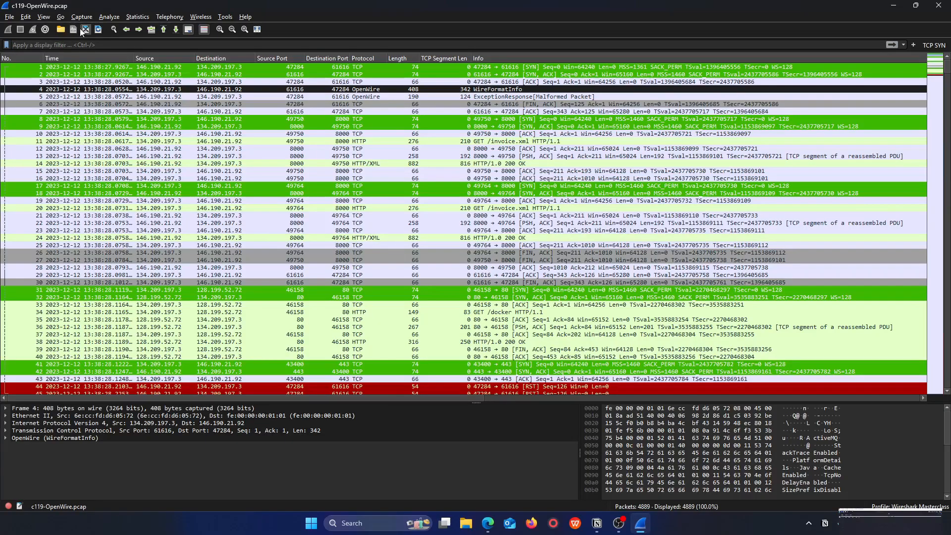
click(168, 82)
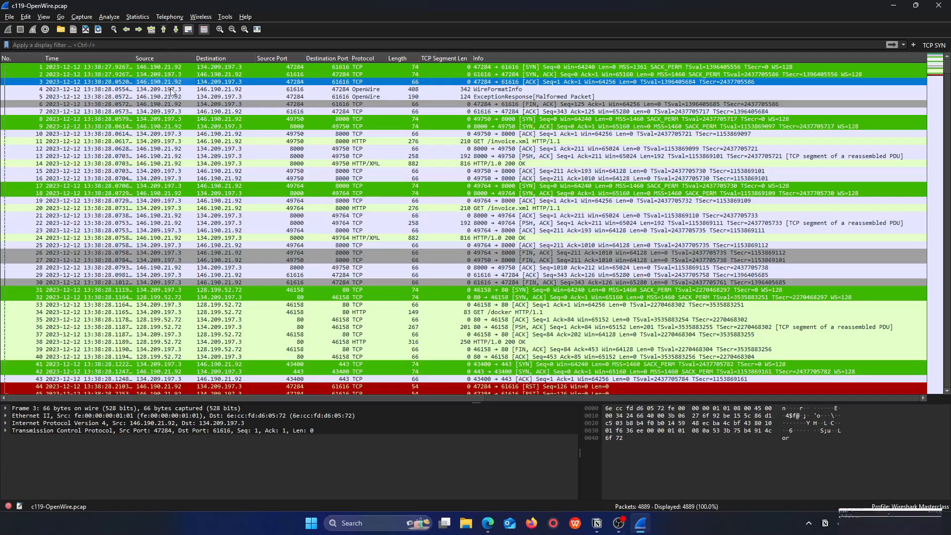
- Filter the capture from the IPv4 conversation statistics to traffic from 128.199.52.72 to 134.209.197.3, and close the statistics window
click(137, 17)
click(163, 60)
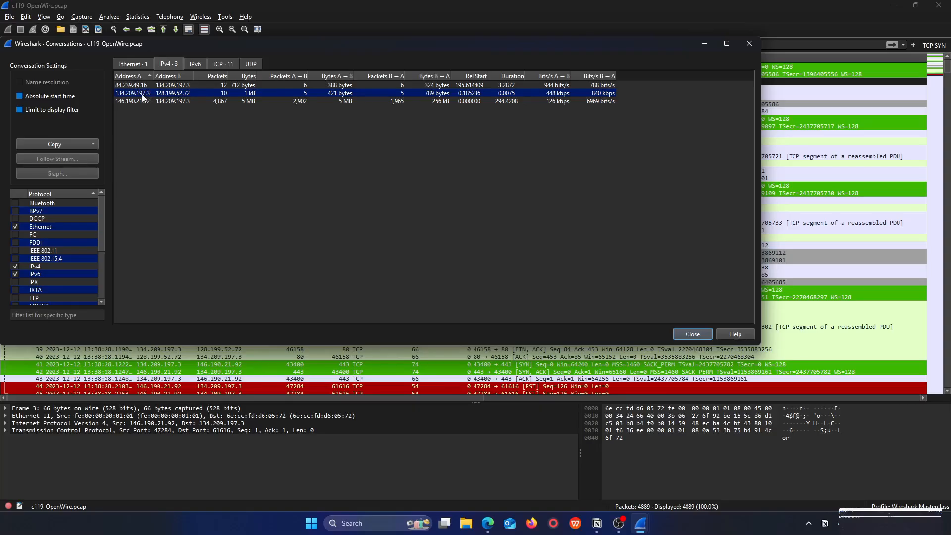
right_click(186, 94)
mouse_move(209, 102)
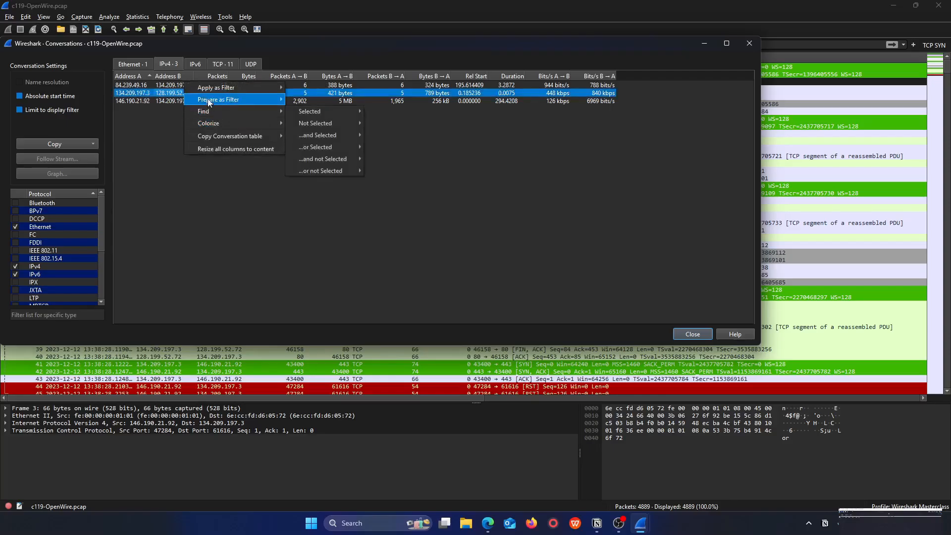
mouse_move(363, 97)
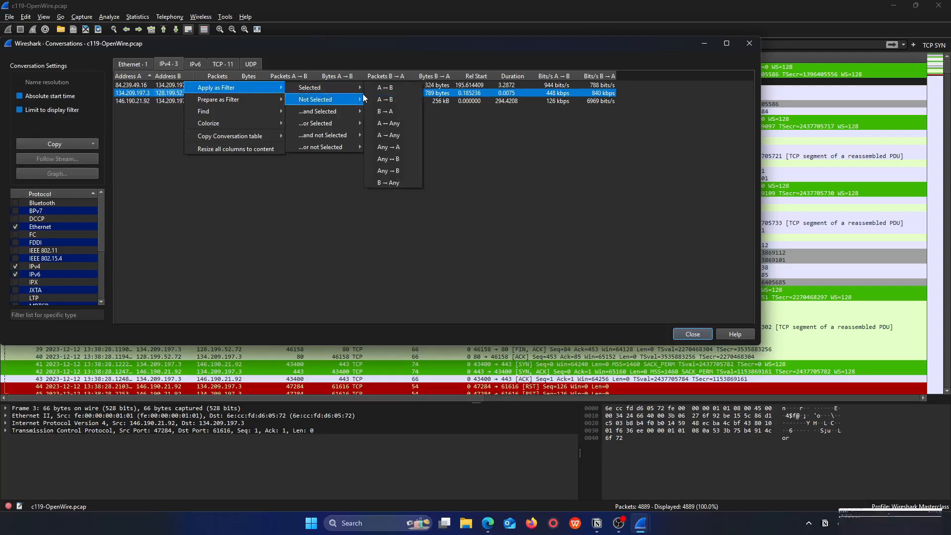
click(385, 112)
click(744, 46)
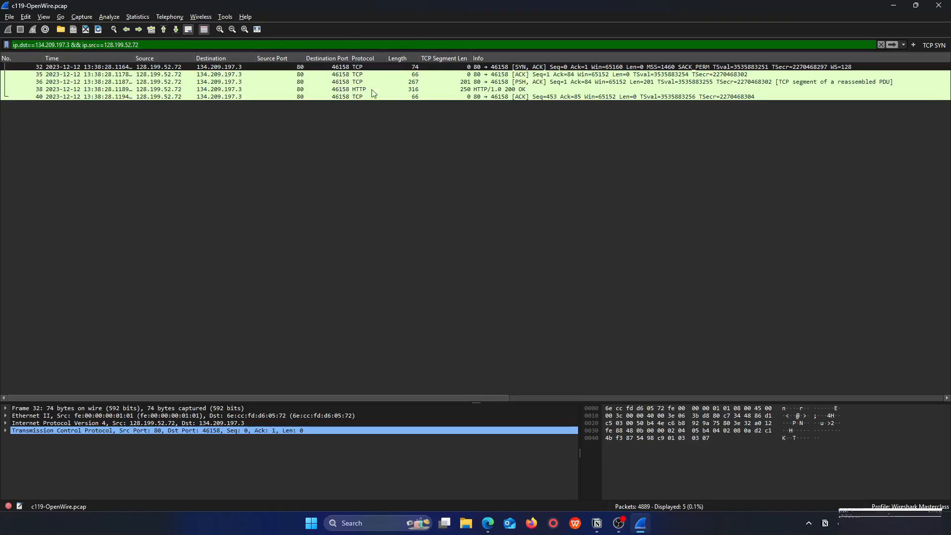
- Follow the TCP stream of packet 32 and examine its GET /docker request and the ELF response data
right_click(162, 66)
mouse_move(199, 203)
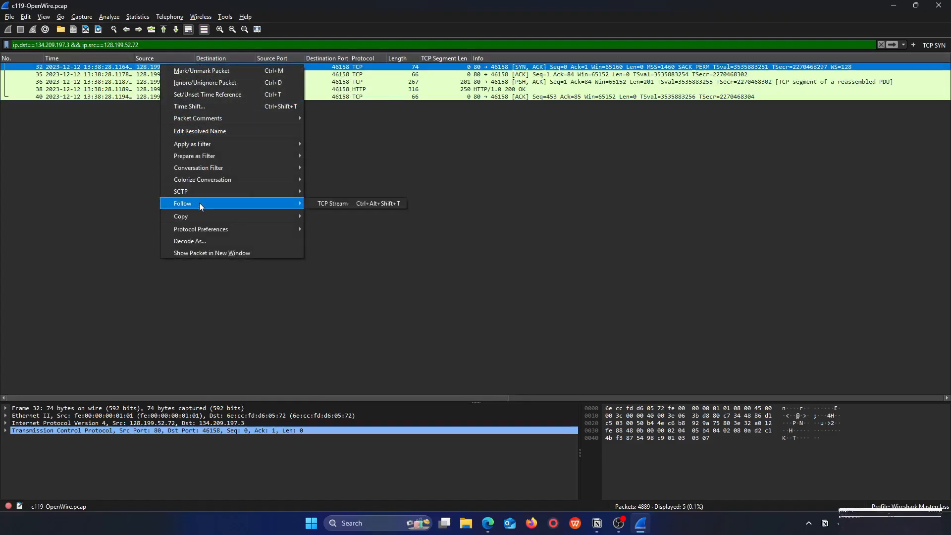
click(398, 206)
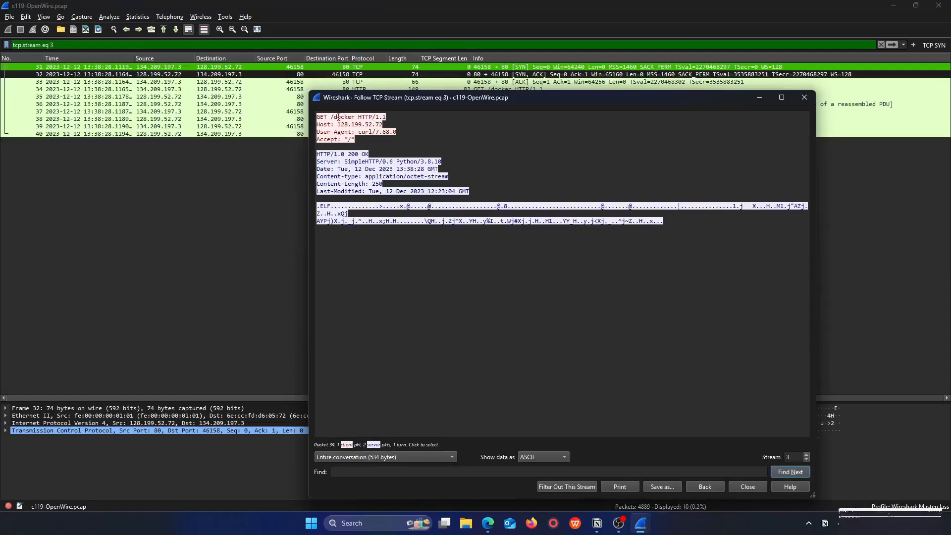
mouse_move(338, 119)
mouse_down()
mouse_move(380, 125)
mouse_move(337, 130)
mouse_up()
click(317, 123)
click(405, 130)
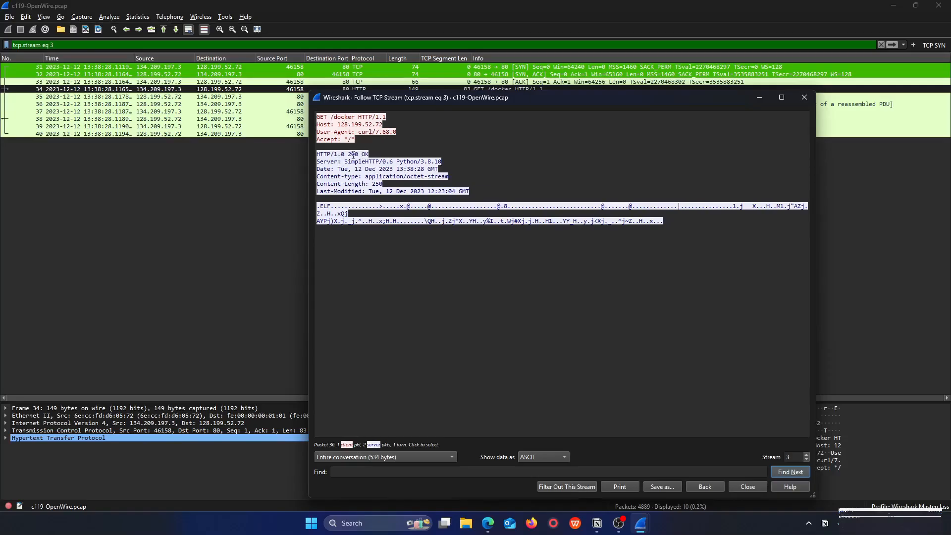
click(355, 210)
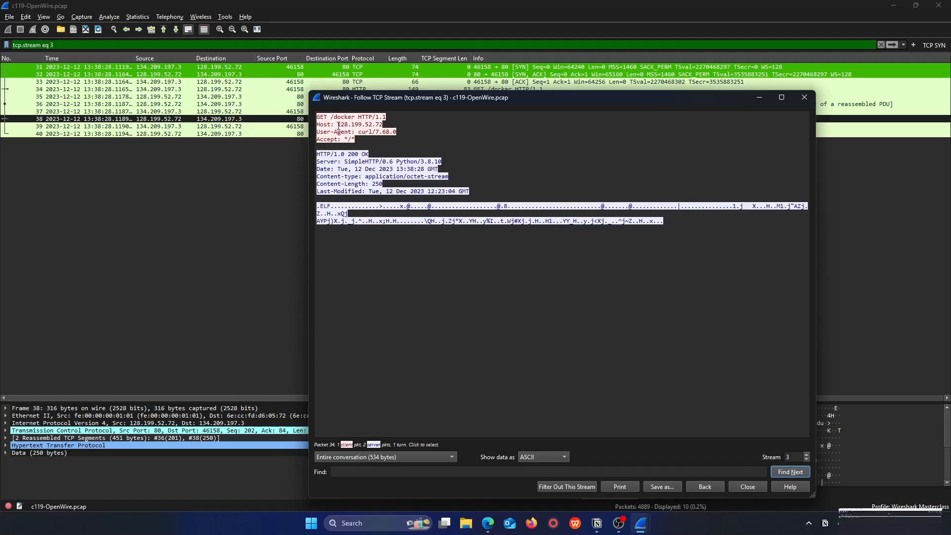
- Highlight the host address 128.199.52.72 in the followed stream's request headers
drag(339, 125, 374, 131)
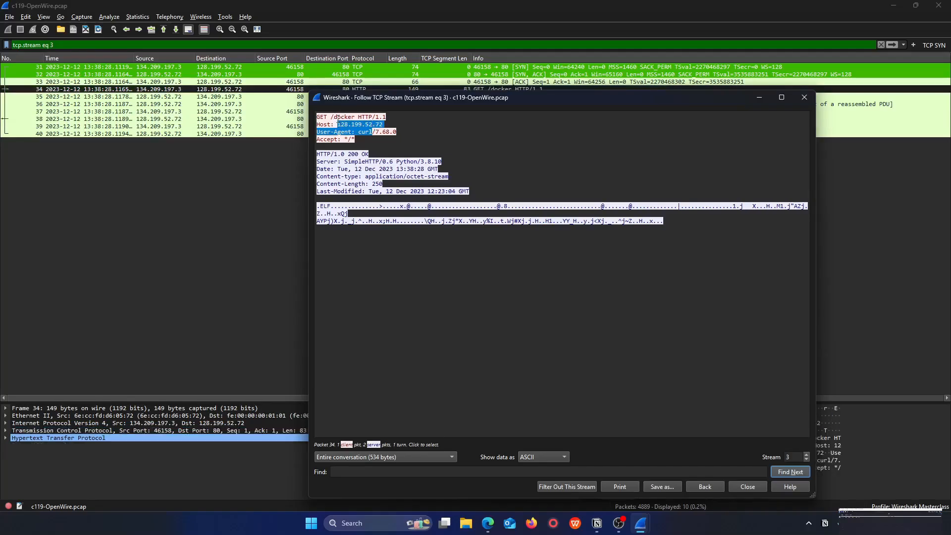
click(339, 117)
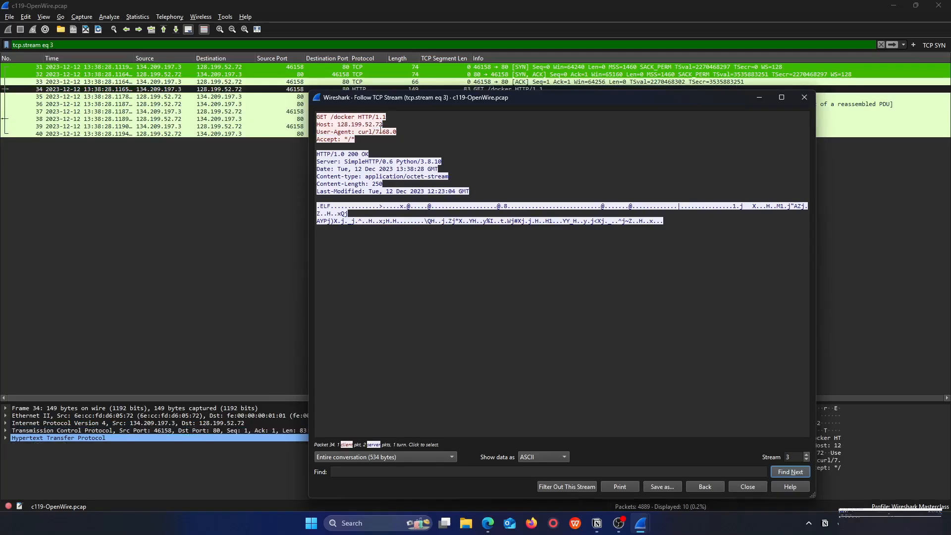
drag(337, 125, 391, 126)
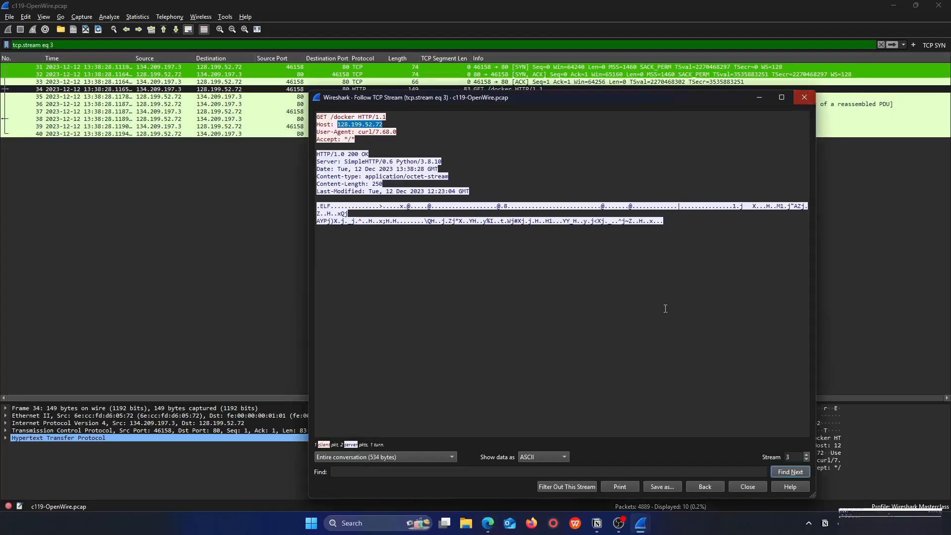
- Read questions 4 and 5 on the lab page in the browser, and return to Wireshark
click(488, 523)
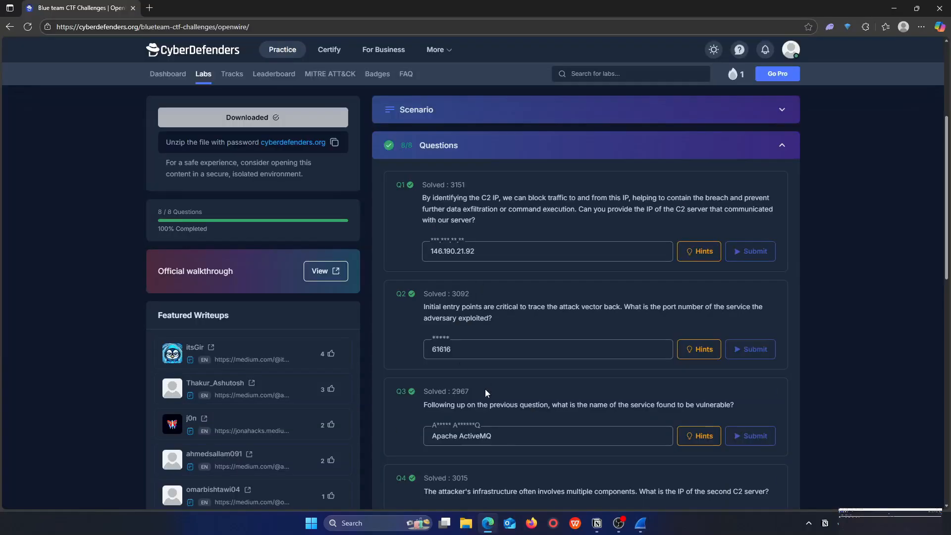
scroll(480, 430, down, 1)
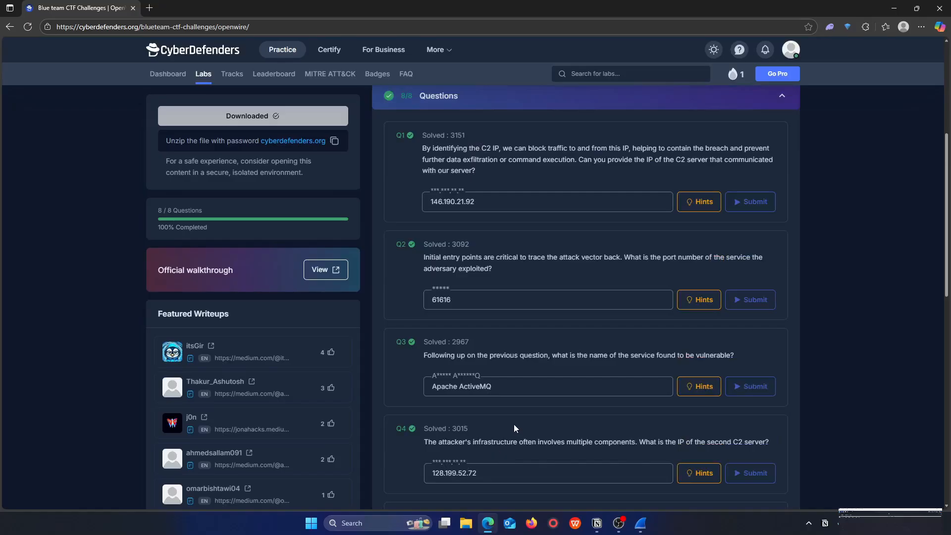
scroll(513, 424, down, 1)
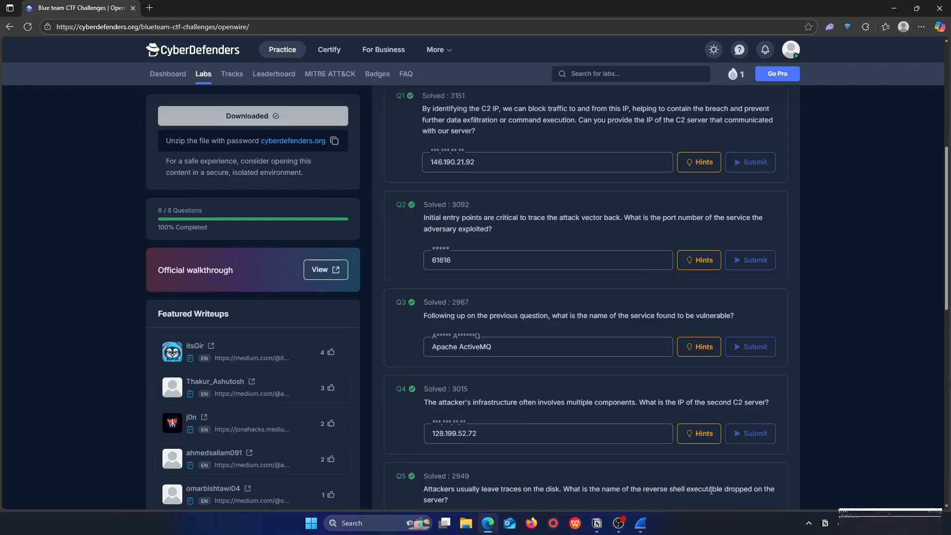
click(493, 521)
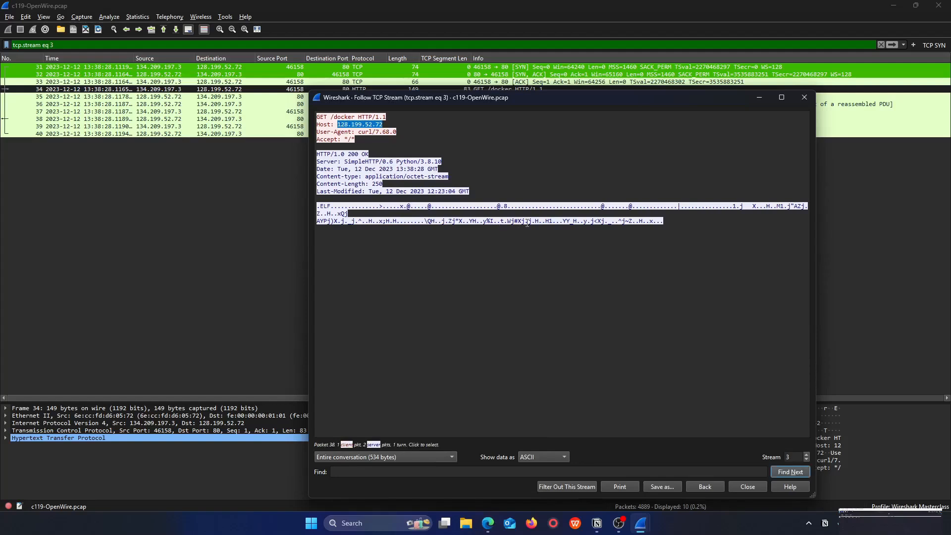
- Close the followed stream window and clear the tcp.stream eq 3 display filter
click(484, 148)
click(804, 97)
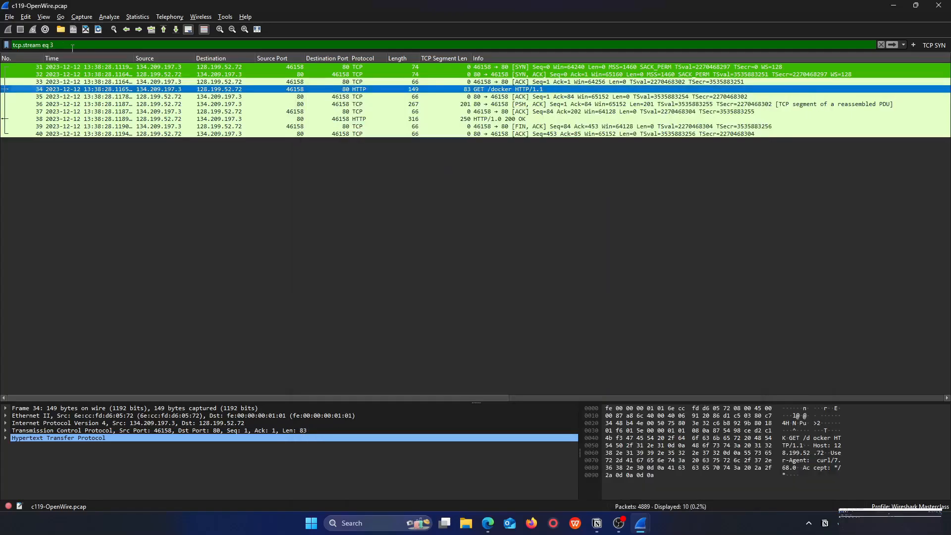
drag(55, 44, 12, 44)
key(BackSpace)
key(Return)
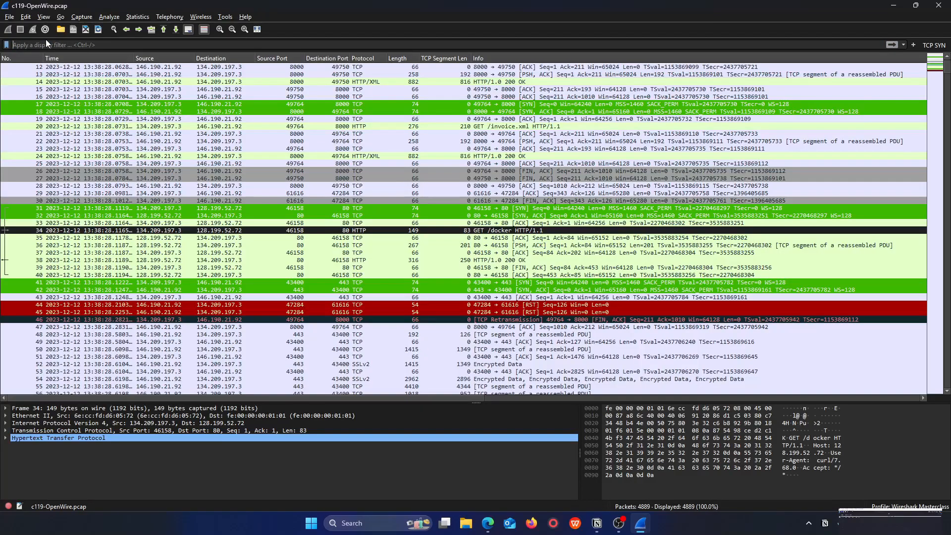
- Open the IPv4 conversation statistics and sort the conversations by packet count in descending order
click(137, 16)
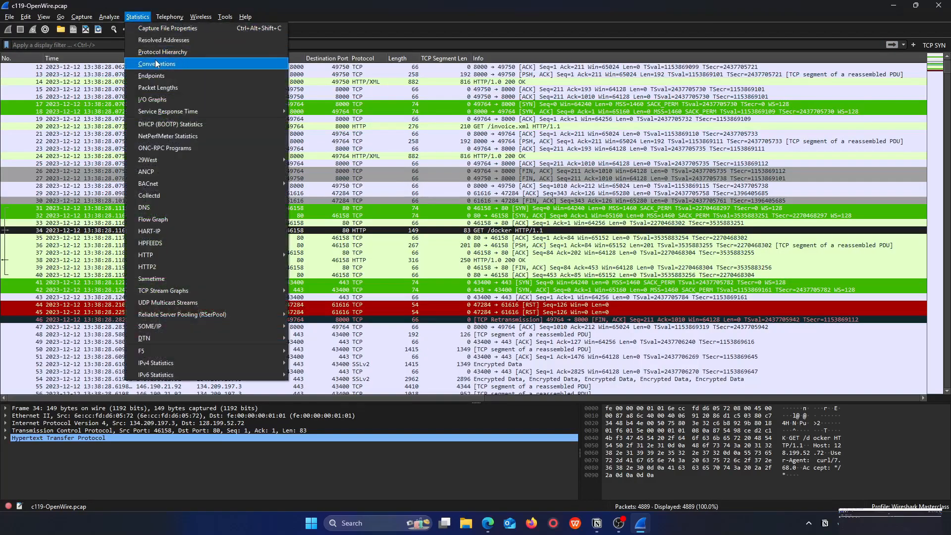
click(157, 64)
click(175, 64)
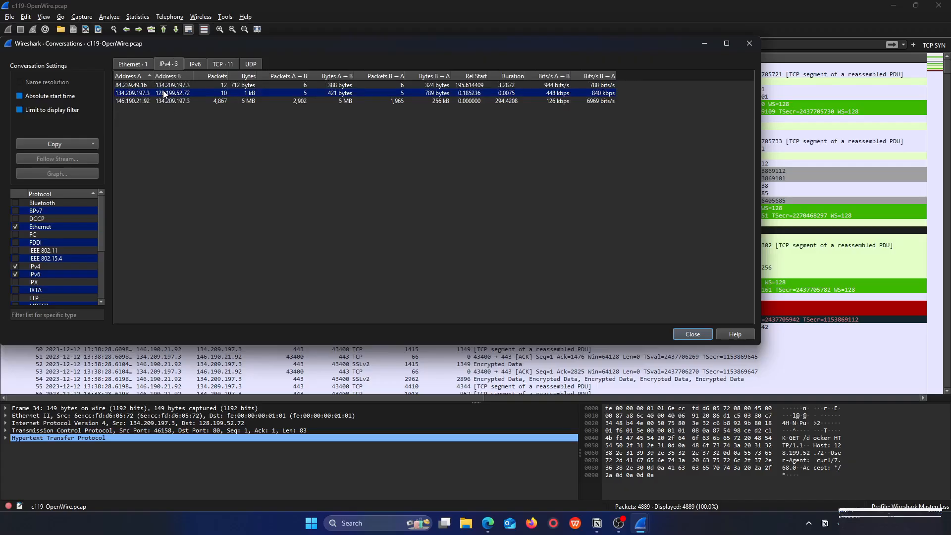
click(213, 74)
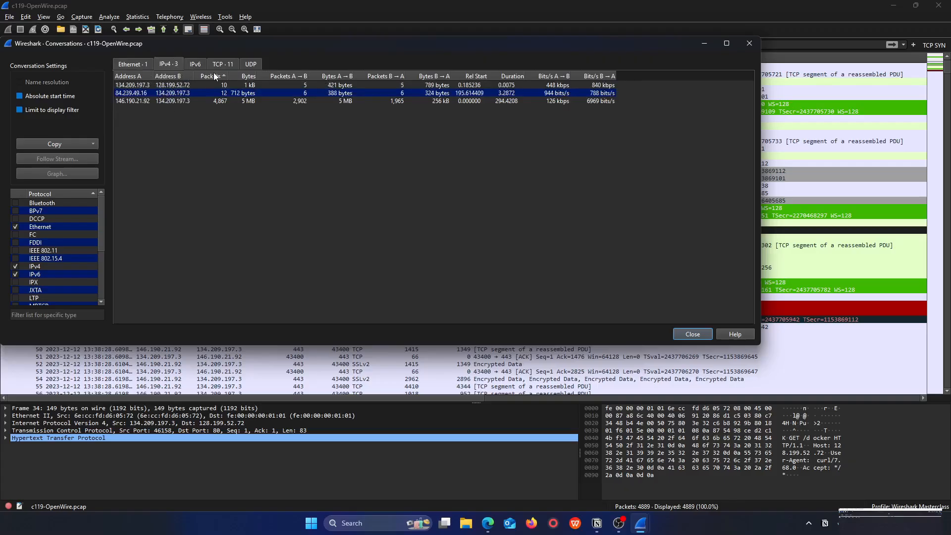
click(214, 74)
right_click(210, 82)
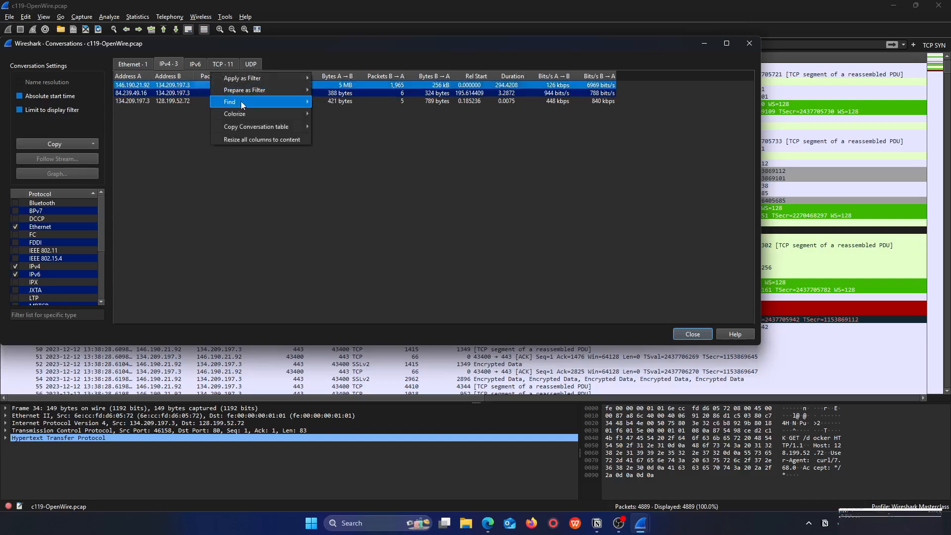
mouse_move(242, 101)
key(Escape)
key(Escape)
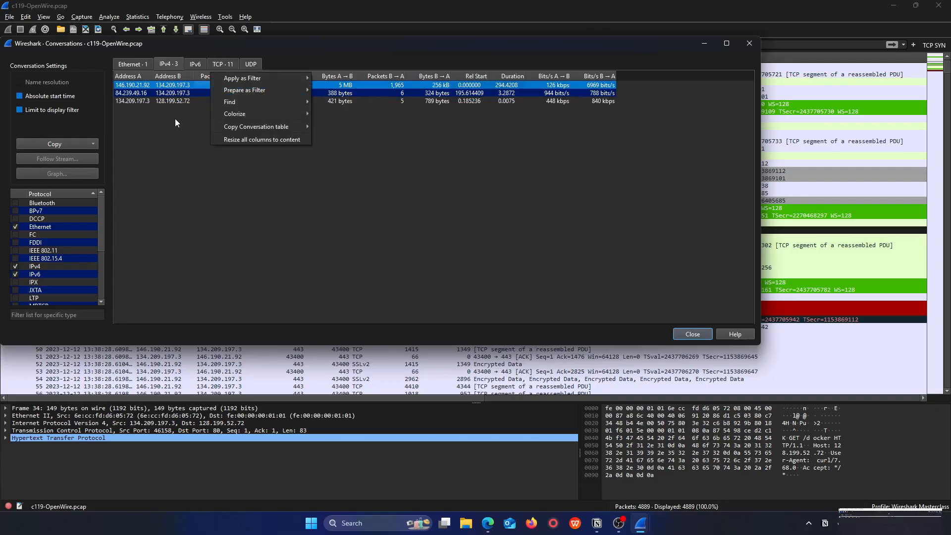
- Prepare, without applying, a two-way filter for the conversation between 134.209.197.3 and 128.199.52.72, and close the conversation statistics
right_click(150, 100)
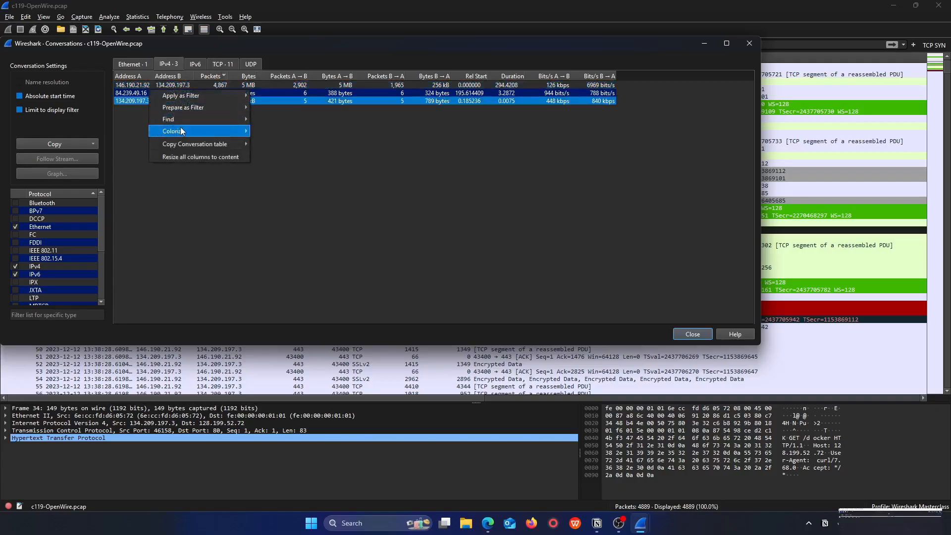
mouse_move(176, 108)
mouse_move(274, 107)
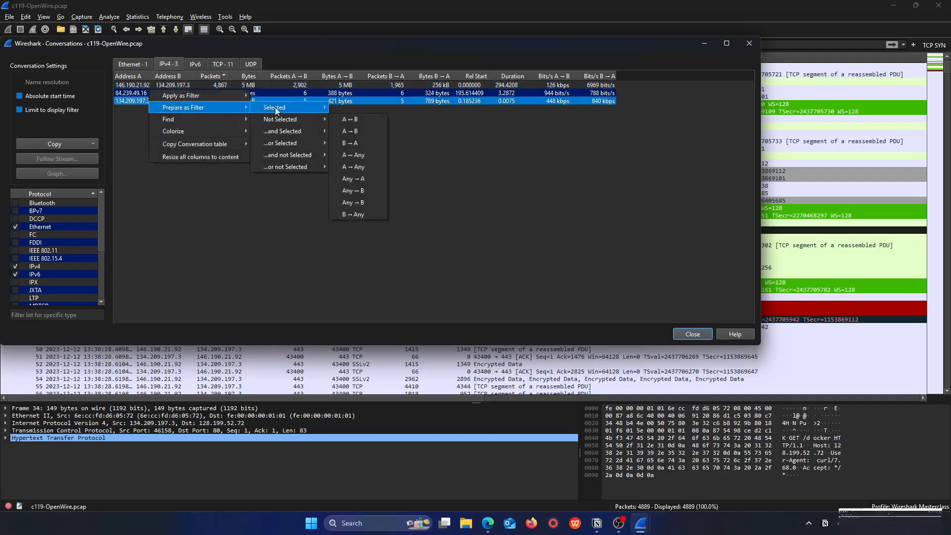
click(353, 108)
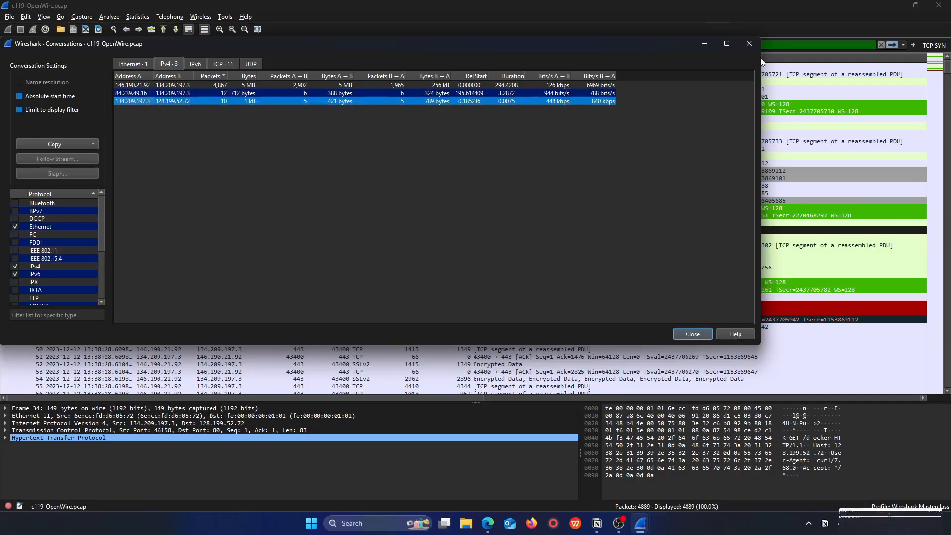
click(746, 37)
scroll(243, 171, down, 8)
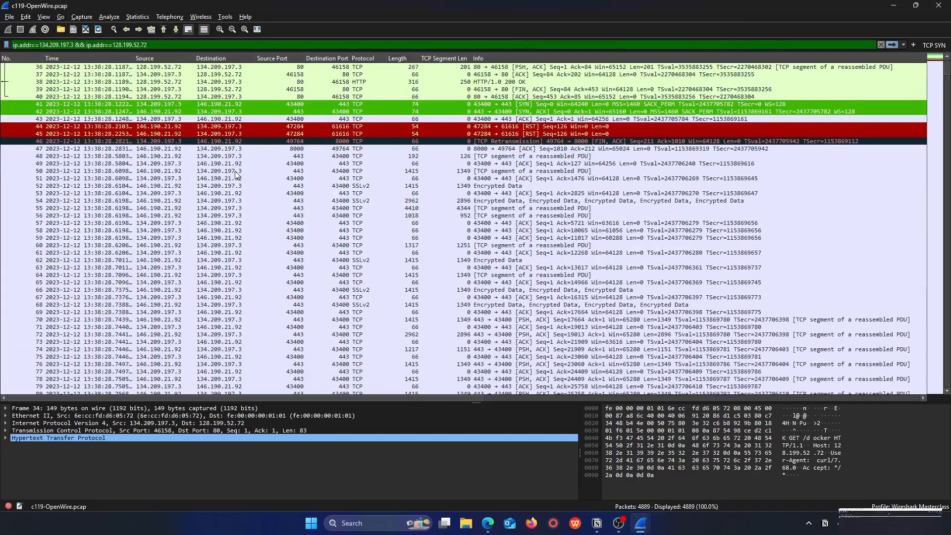
- Follow the TCP stream of the OpenWire WireFormatInfo packet from 134.209.197.3 and examine its ActiveMQ and ClassPathXmlApplicationContext content
scroll(236, 174, up, 12)
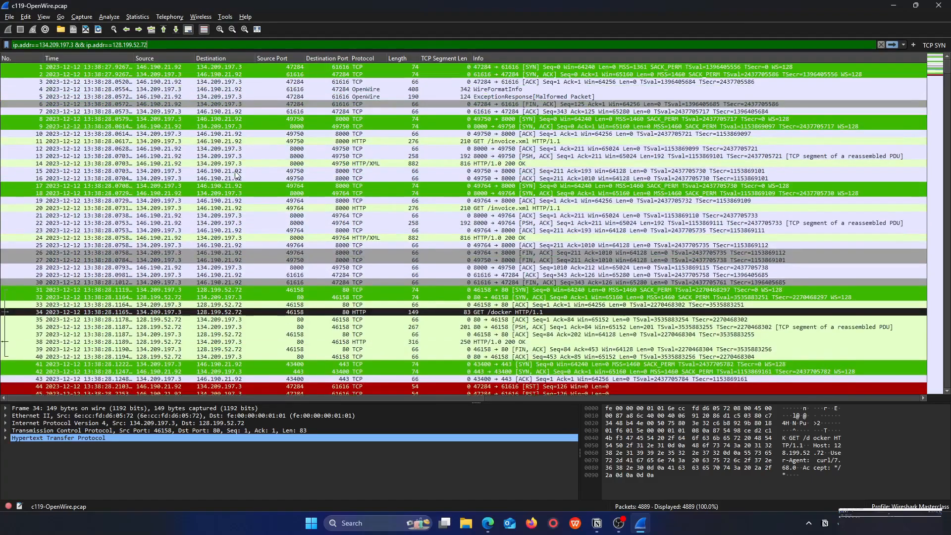
right_click(223, 89)
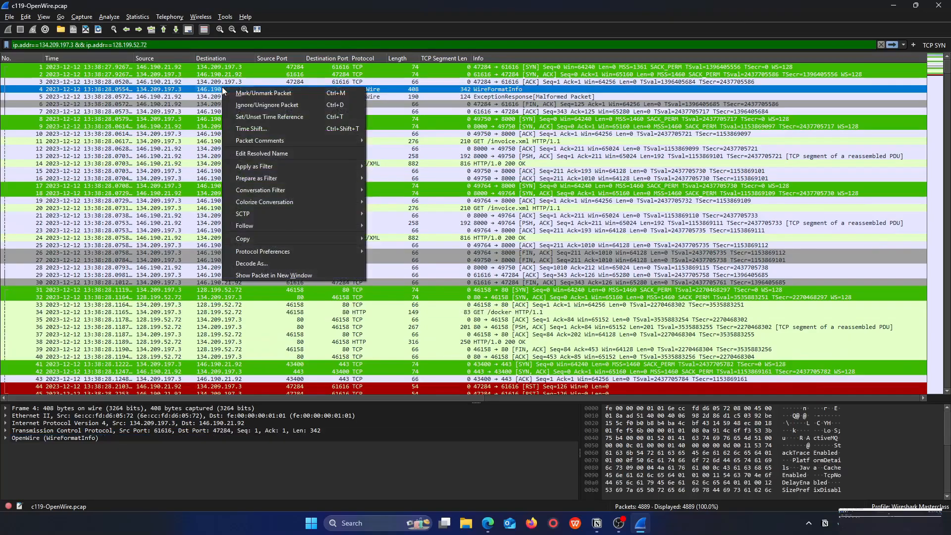
mouse_move(311, 222)
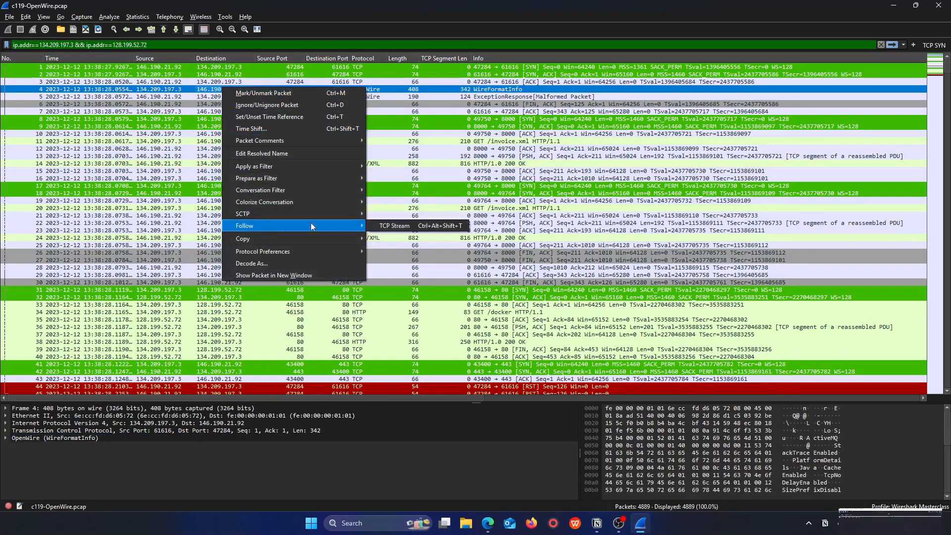
click(380, 225)
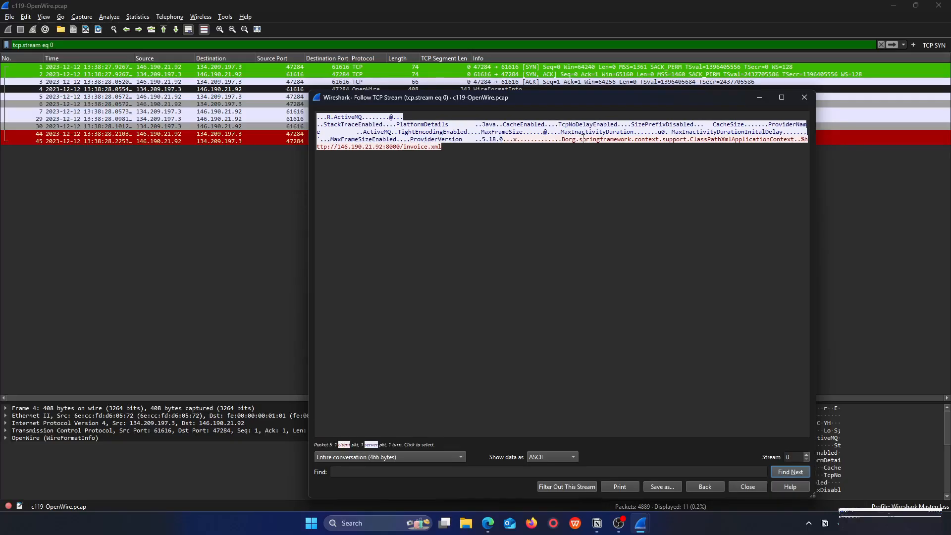
click(680, 140)
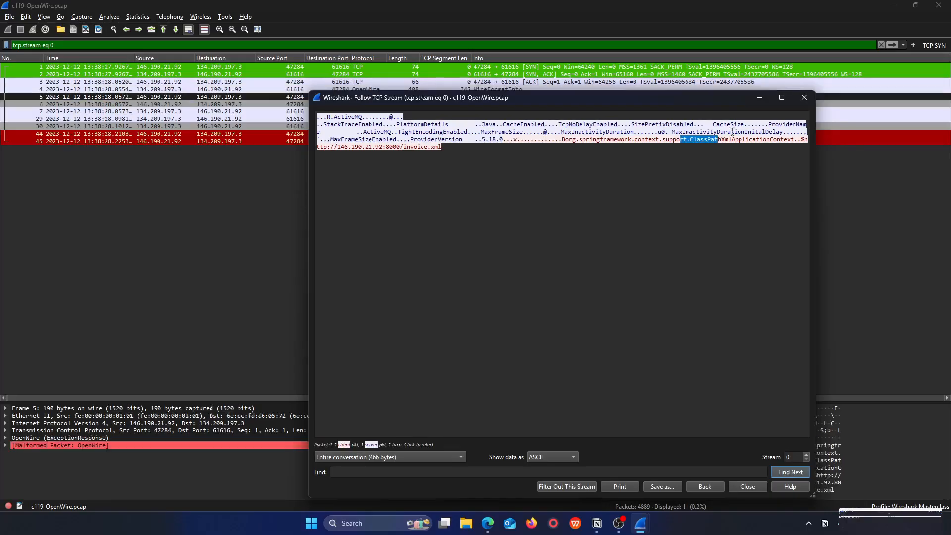
- Close the followed stream window and clear the tcp.stream eq 0 display filter
click(804, 97)
triple_click(109, 42)
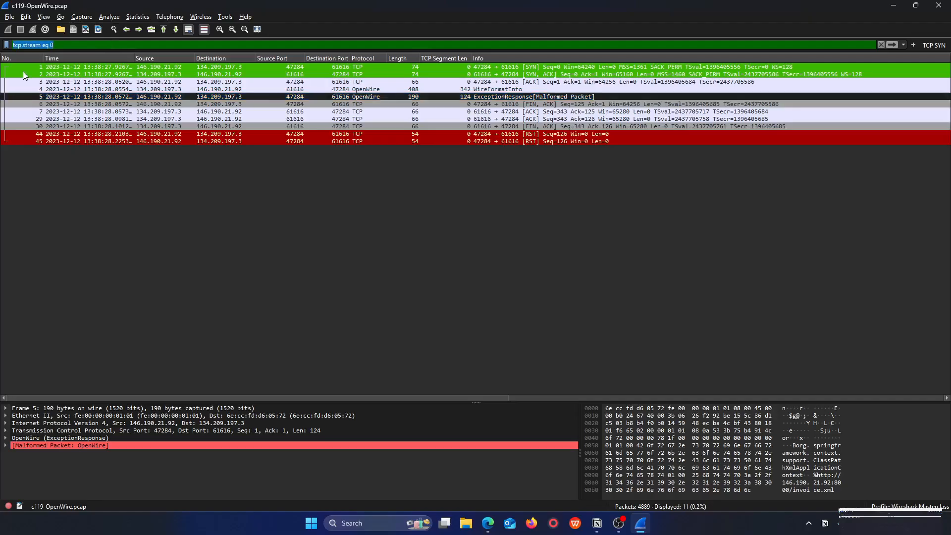
key(BackSpace)
key(Return)
scroll(378, 147, down, 8)
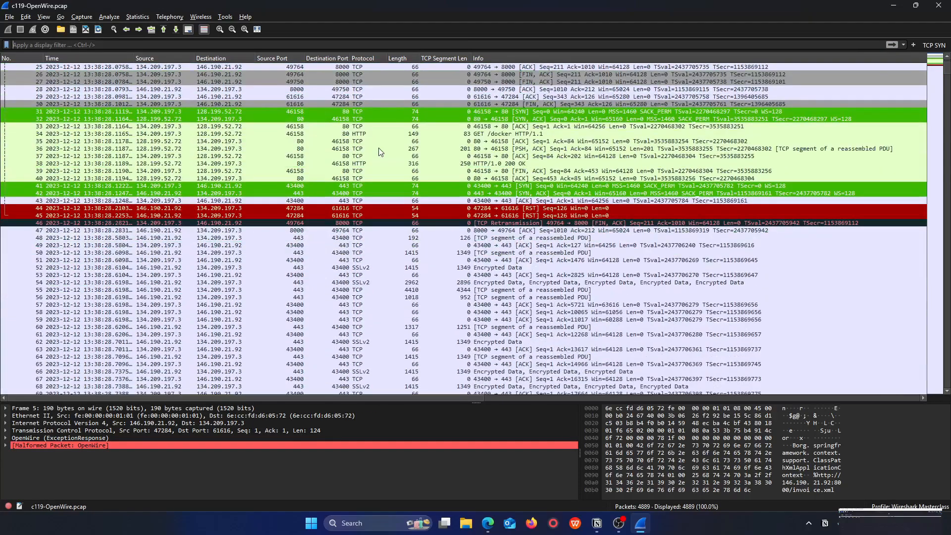
scroll(379, 148, up, 1)
- Open the conversation statistics for IPv4 and sort them by packets, highest first
click(132, 17)
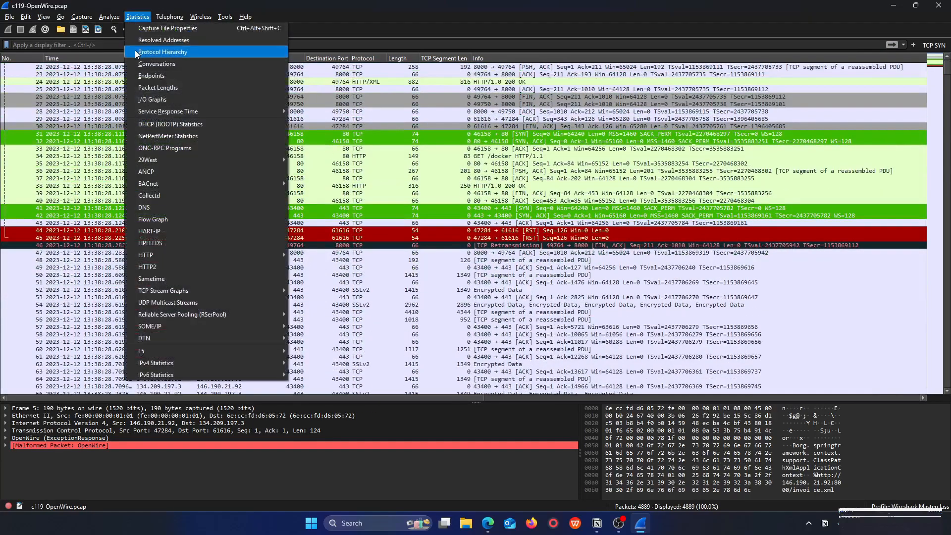
click(161, 63)
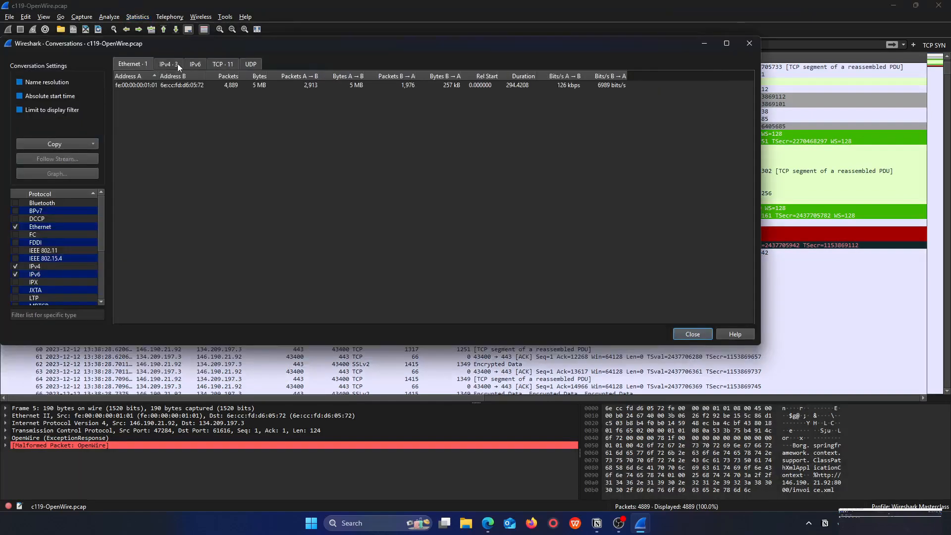
click(177, 64)
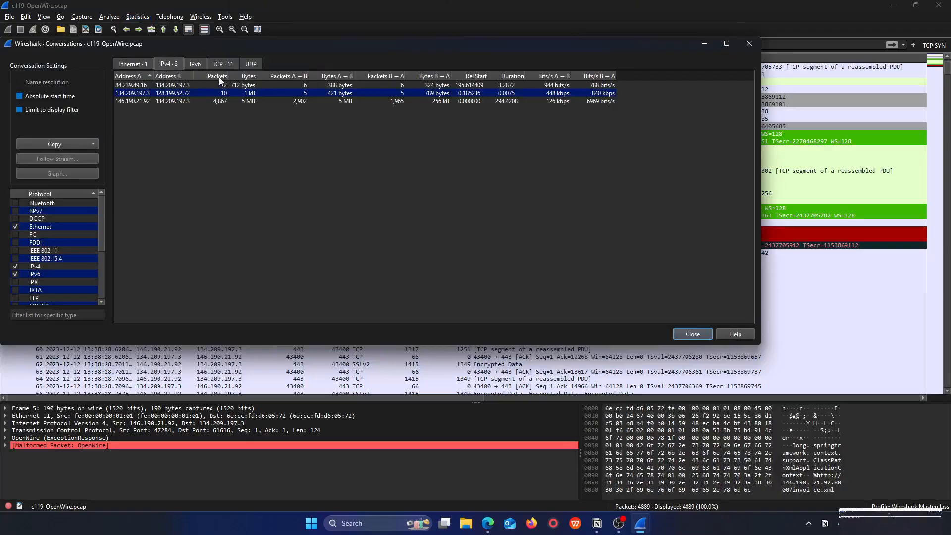
click(215, 75)
click(211, 76)
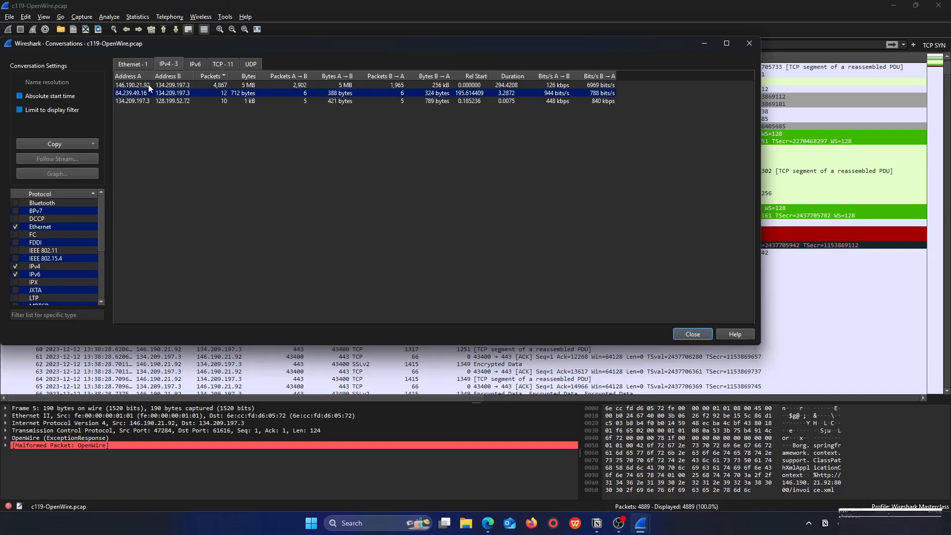
- Apply a one-way filter for traffic from 134.209.197.3 to 128.199.52.72, and close the conversation statistics
click(175, 101)
right_click(175, 100)
mouse_move(199, 96)
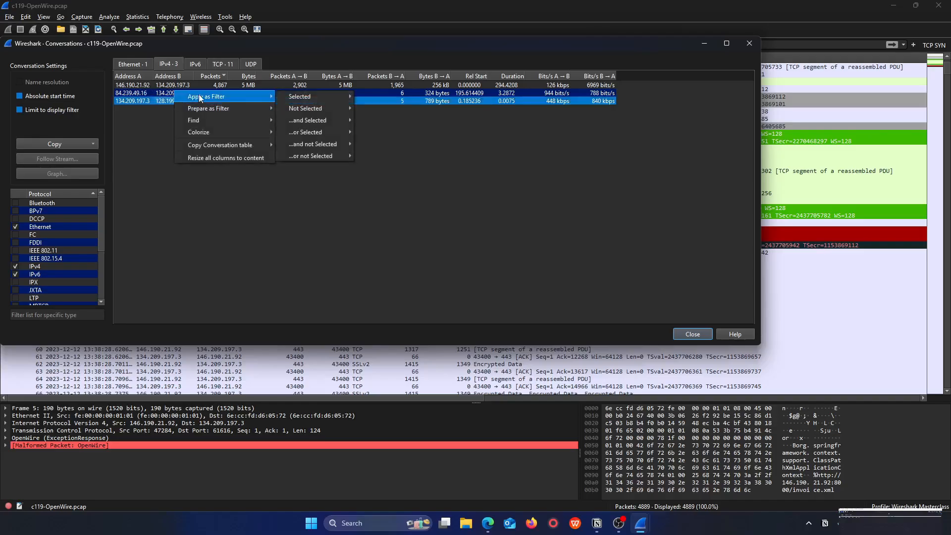
mouse_move(292, 95)
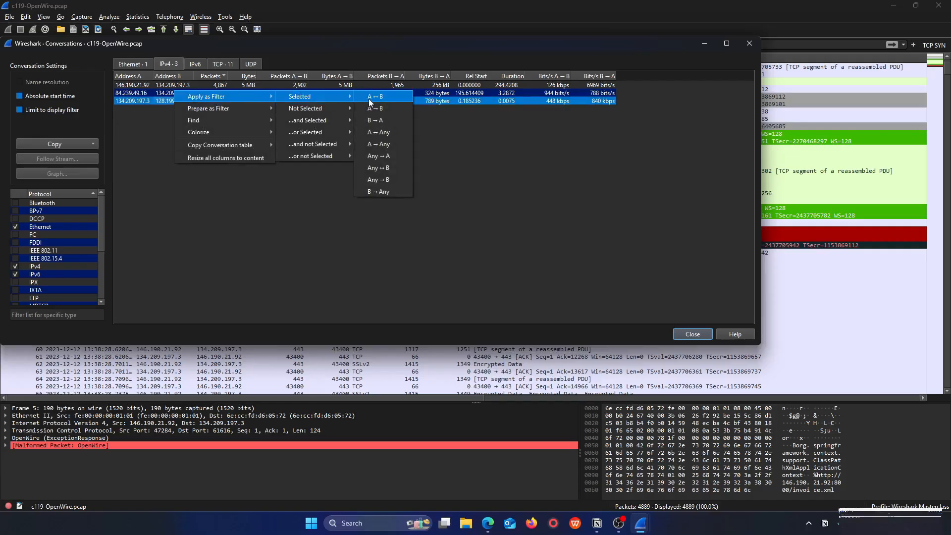
click(377, 110)
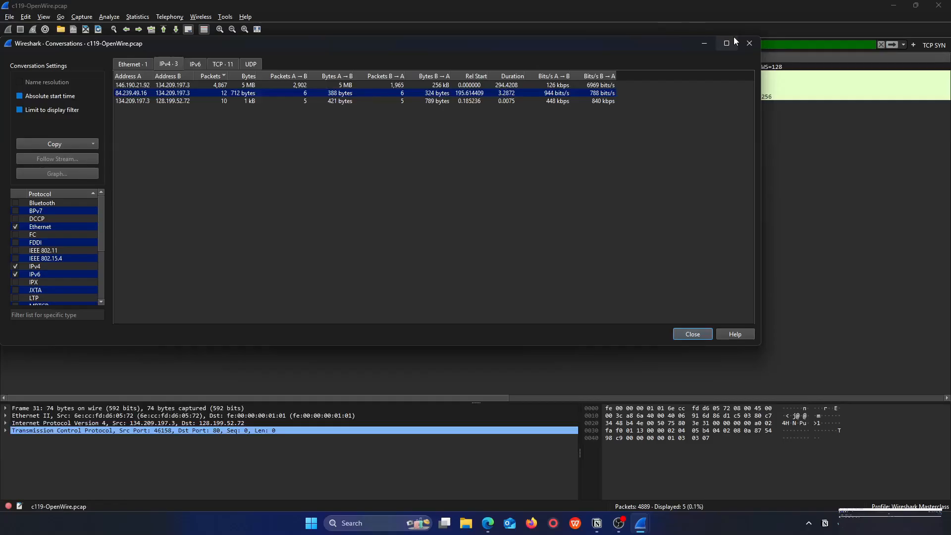
click(749, 43)
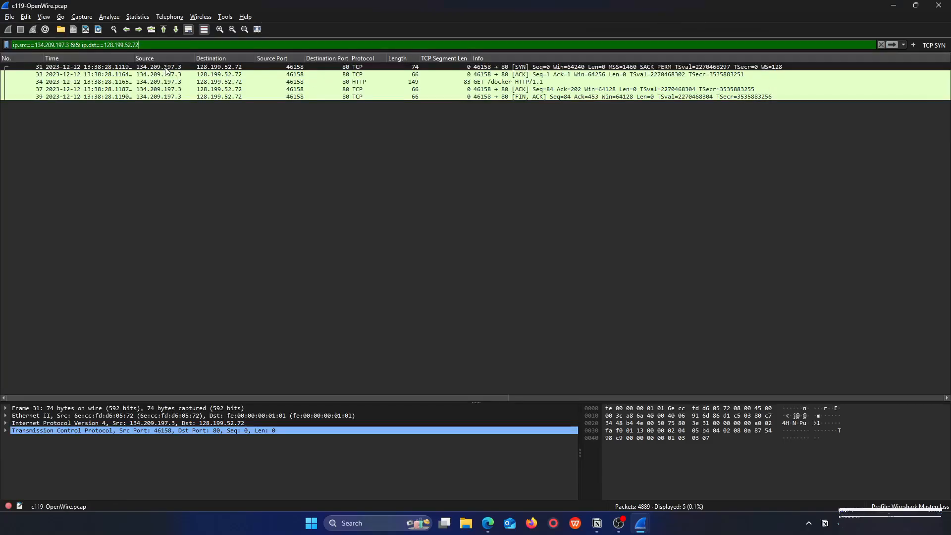
- Follow the TCP stream of the SYN packet to 128.199.52.72 and examine the requested file name and host in the HTTP request
right_click(216, 70)
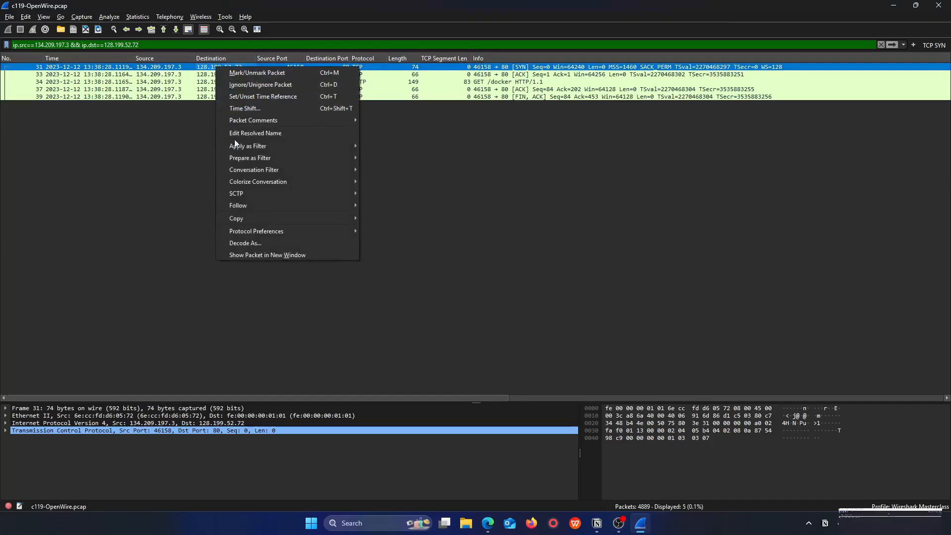
click(368, 203)
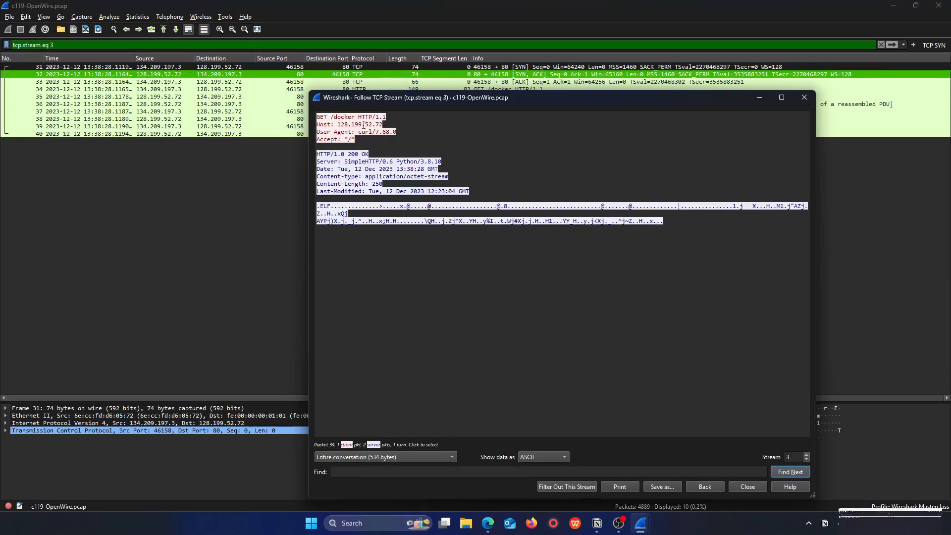
drag(338, 117, 355, 124)
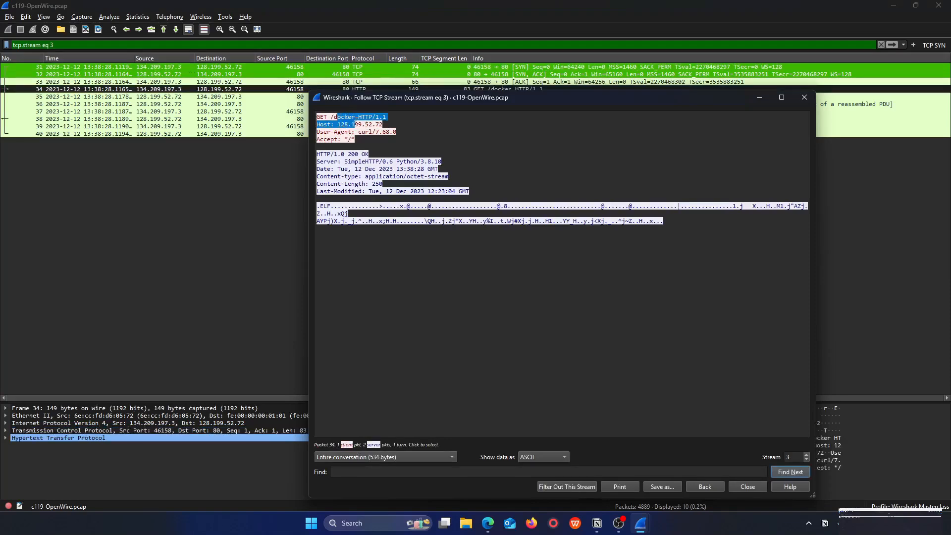
click(385, 131)
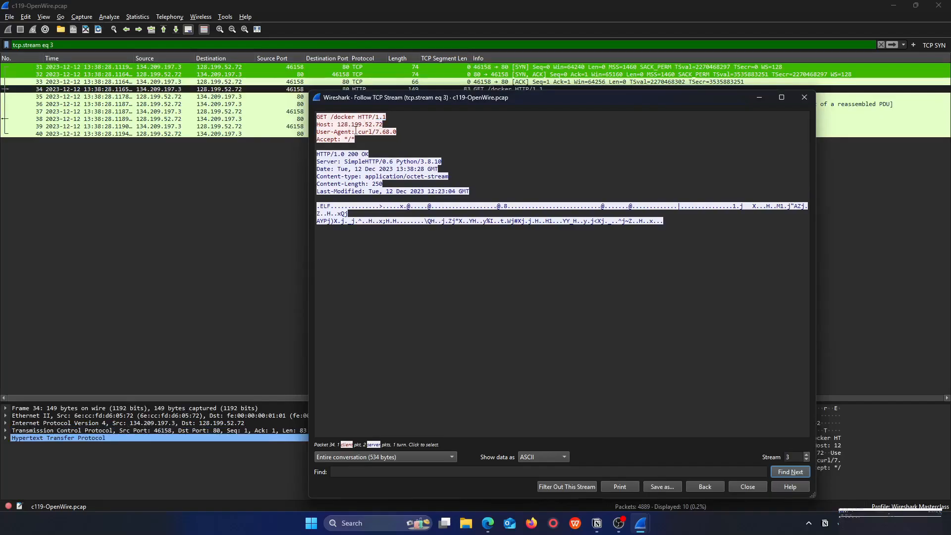
drag(340, 125, 386, 126)
click(387, 136)
double_click(339, 116)
- Switch to the browser to read questions 4 to 6 on the lab page, and return to Wireshark
click(487, 522)
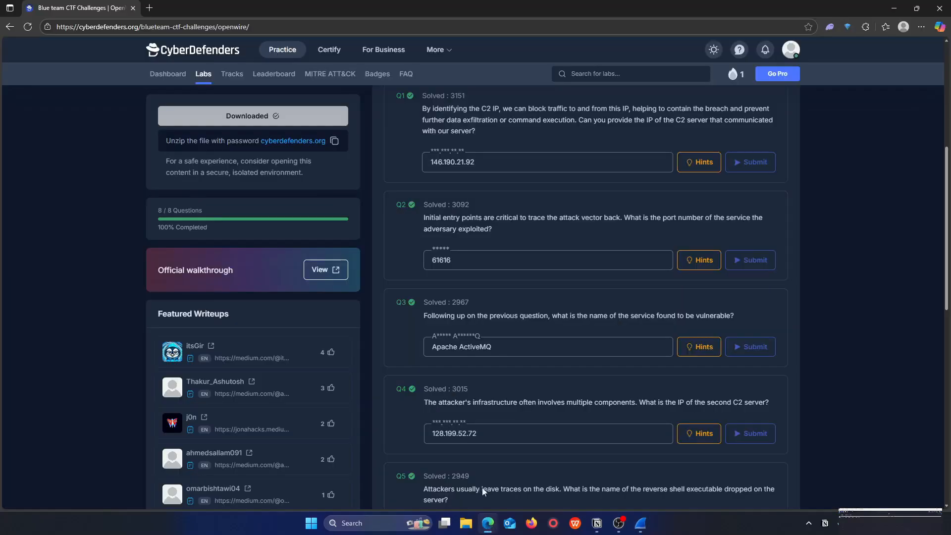
scroll(462, 405, down, 1)
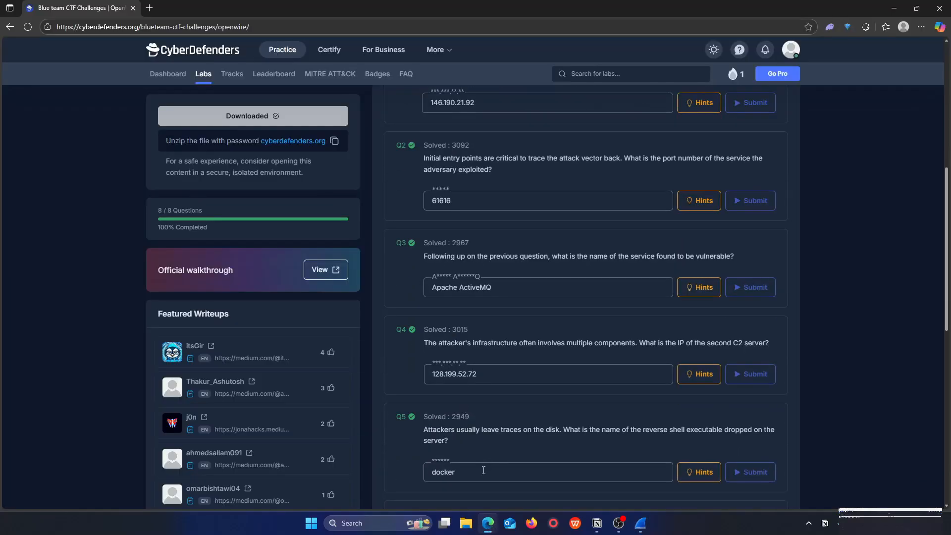
scroll(476, 483, down, 1)
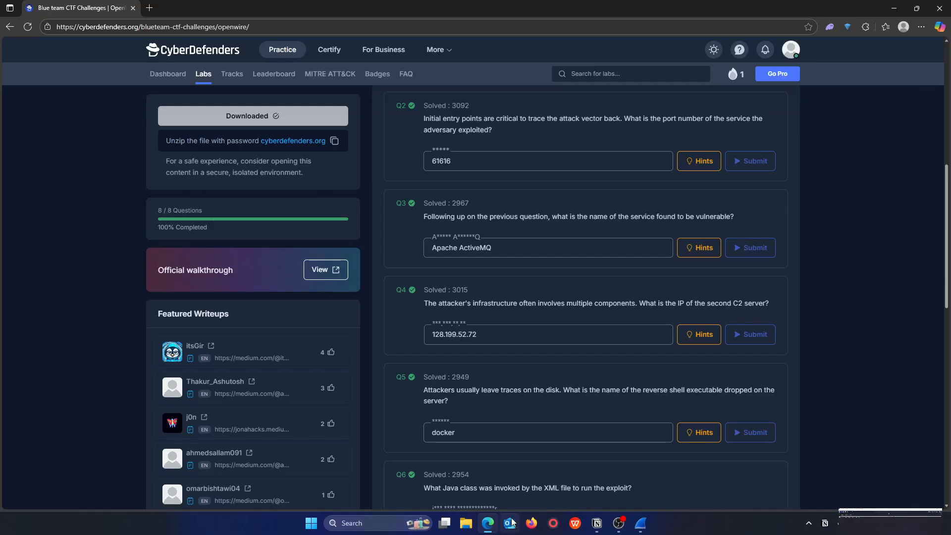
click(640, 523)
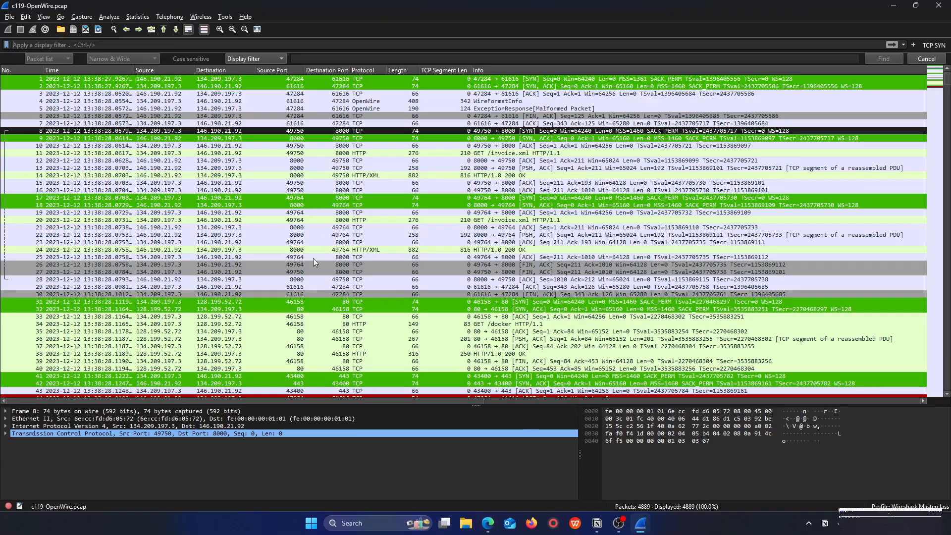
- From the IPv4 conversation statistics, prepare a one-way filter for traffic from 134.209.197.3 to 146.190.21.92
click(137, 16)
click(167, 64)
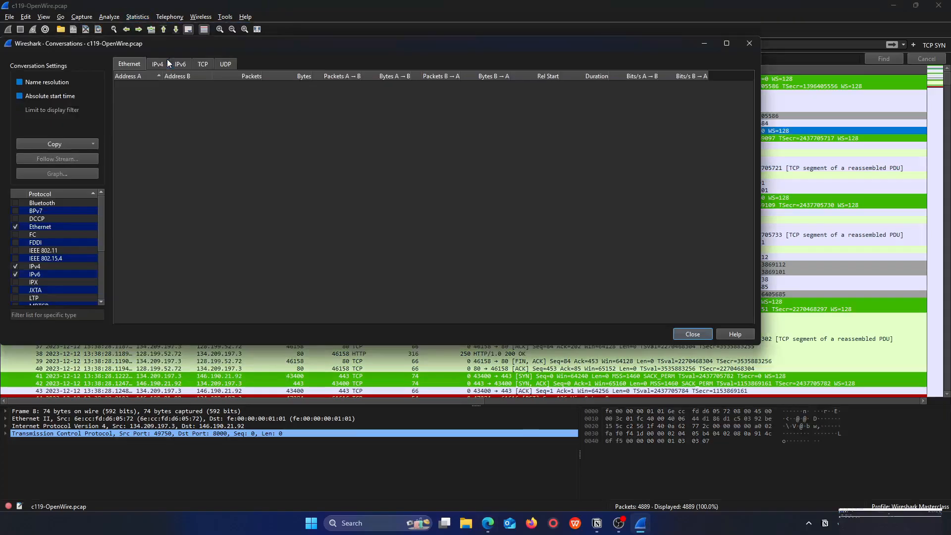
click(177, 64)
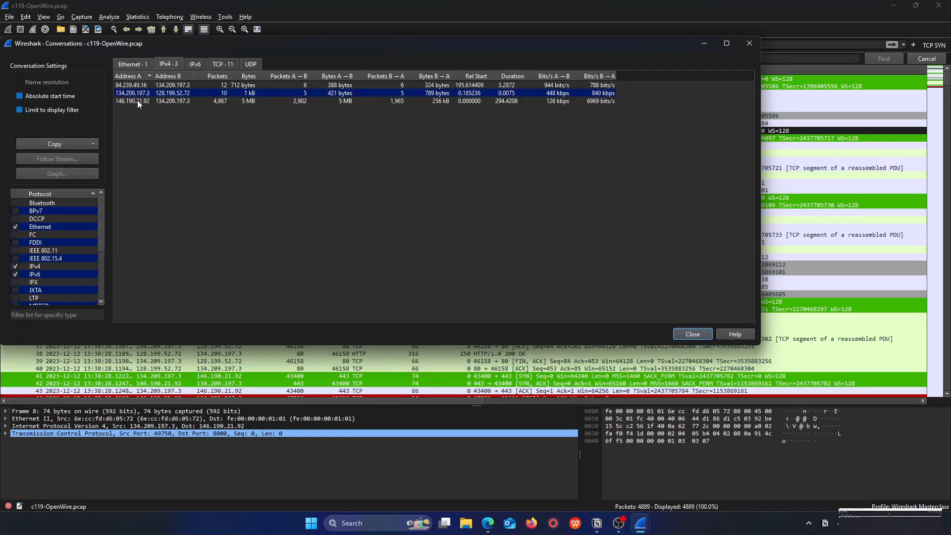
right_click(177, 100)
mouse_move(210, 103)
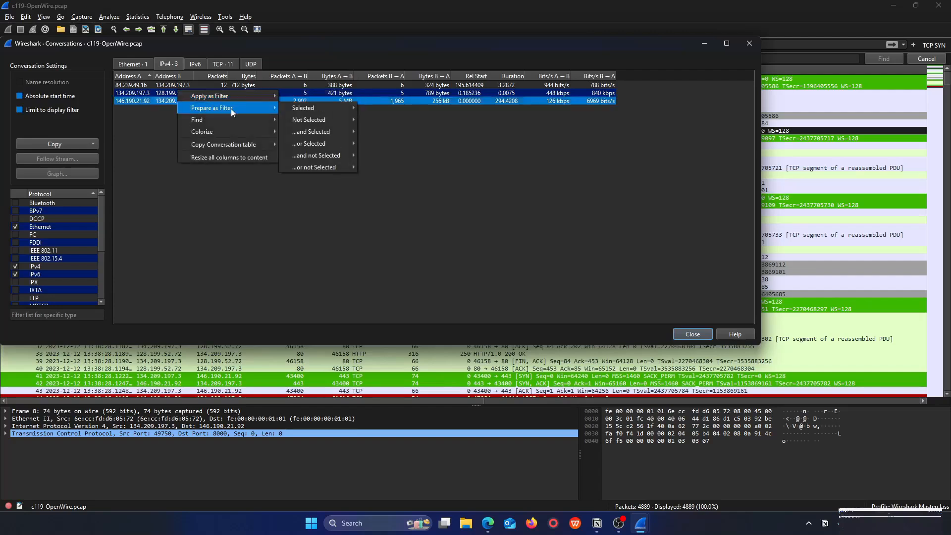
mouse_move(307, 108)
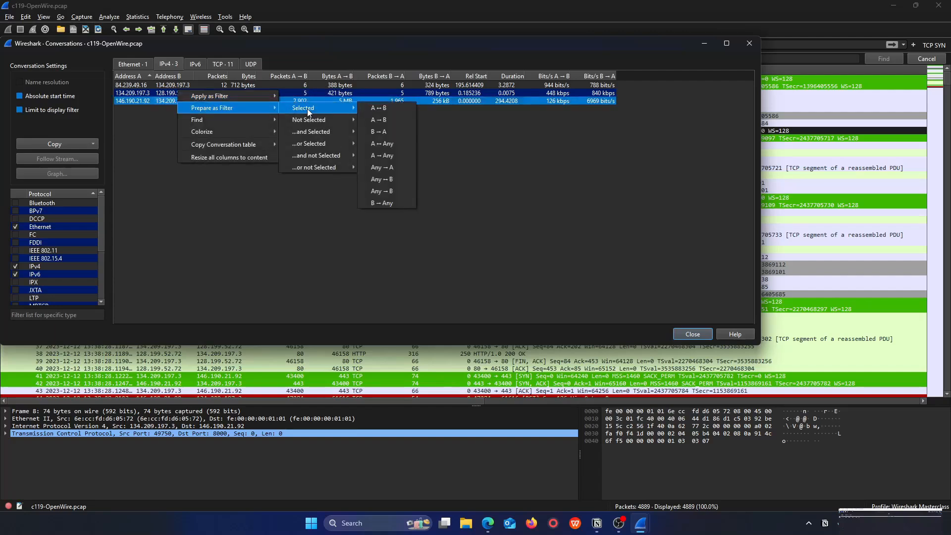
click(381, 132)
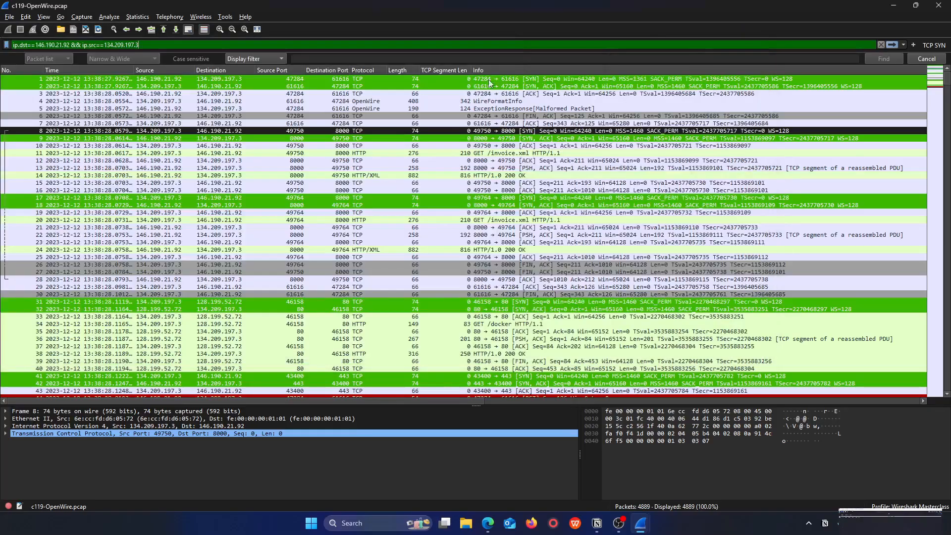
- Apply the prepared display filter ip.dst==146.190.21.92 && ip.src==134.209.197.3 to the packet list
click(188, 94)
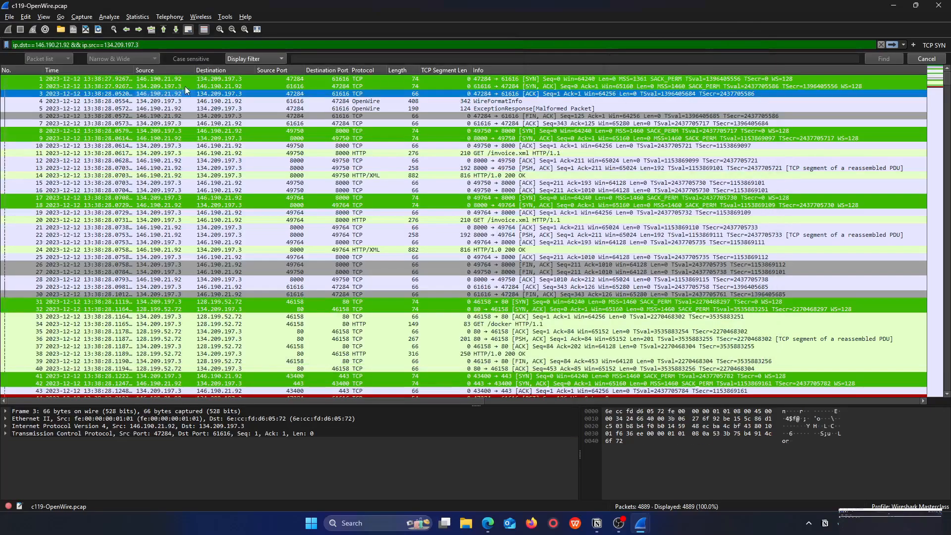
click(179, 80)
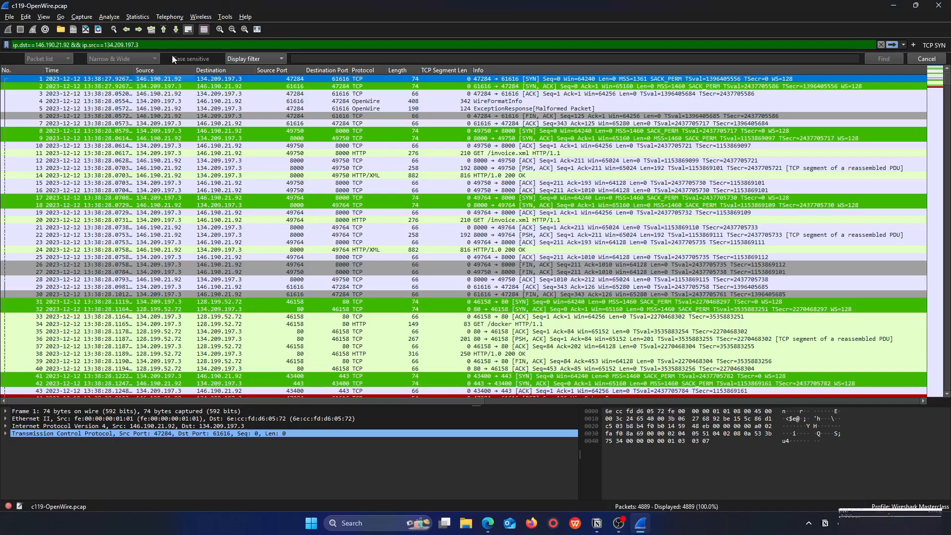
click(155, 44)
key(Return)
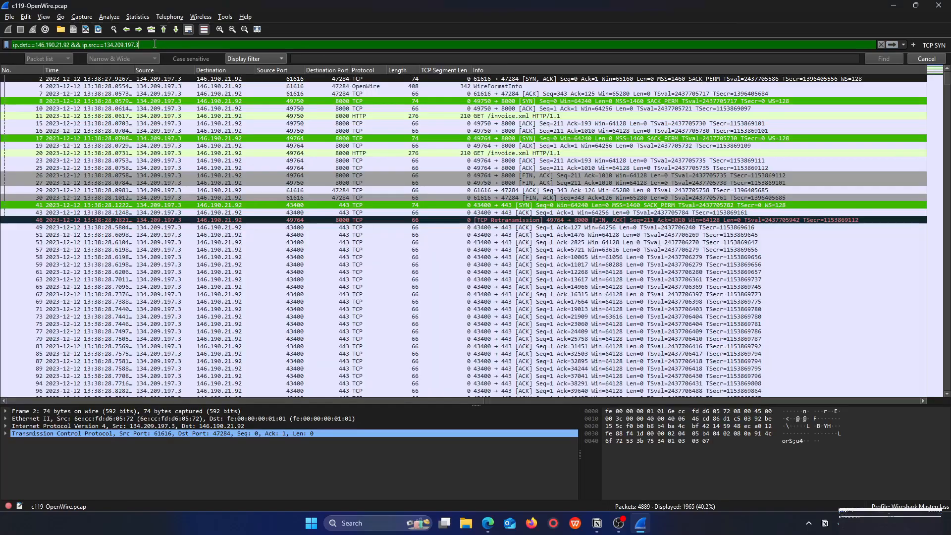
- Follow the TCP stream of packet 49, from port 43400 to port 443, and examine the transferred data
click(173, 227)
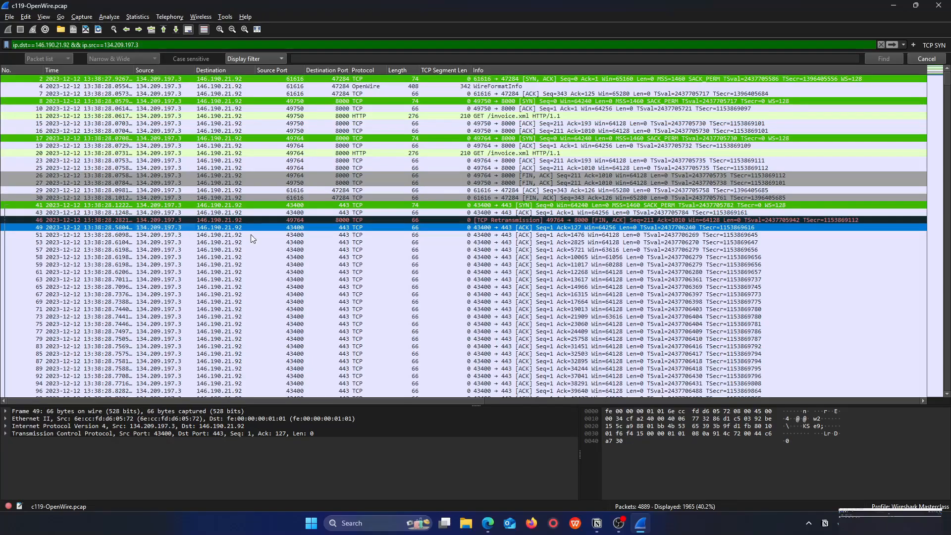
right_click(223, 228)
mouse_move(290, 367)
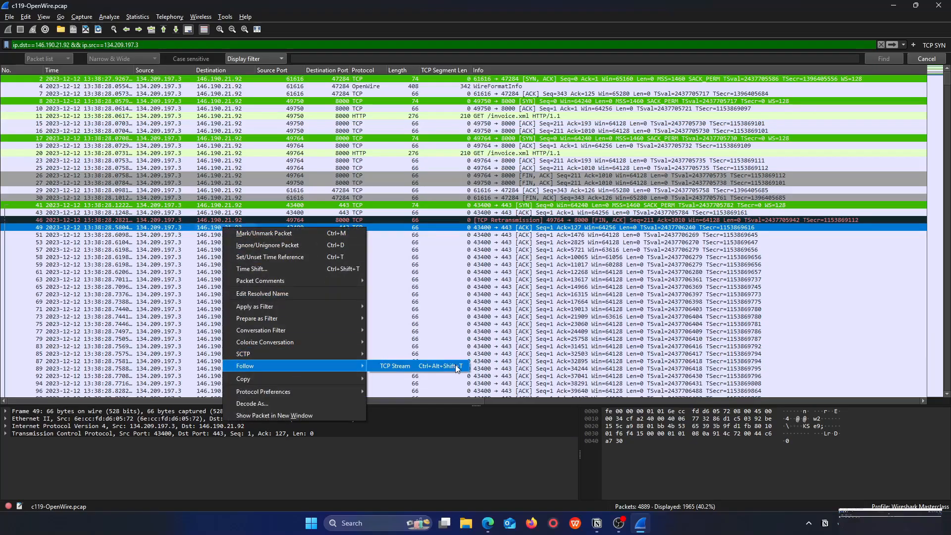
click(456, 365)
scroll(495, 297, down, 10)
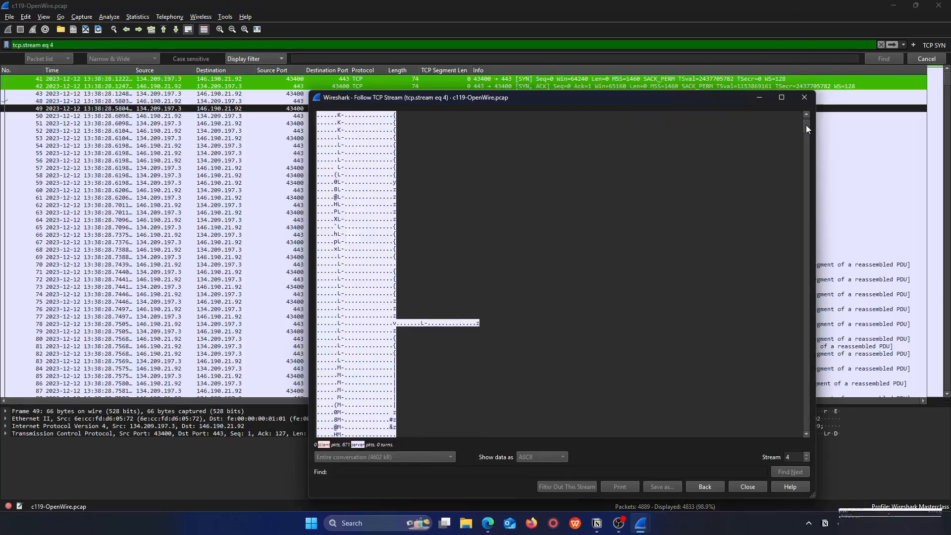
drag(806, 125, 806, 287)
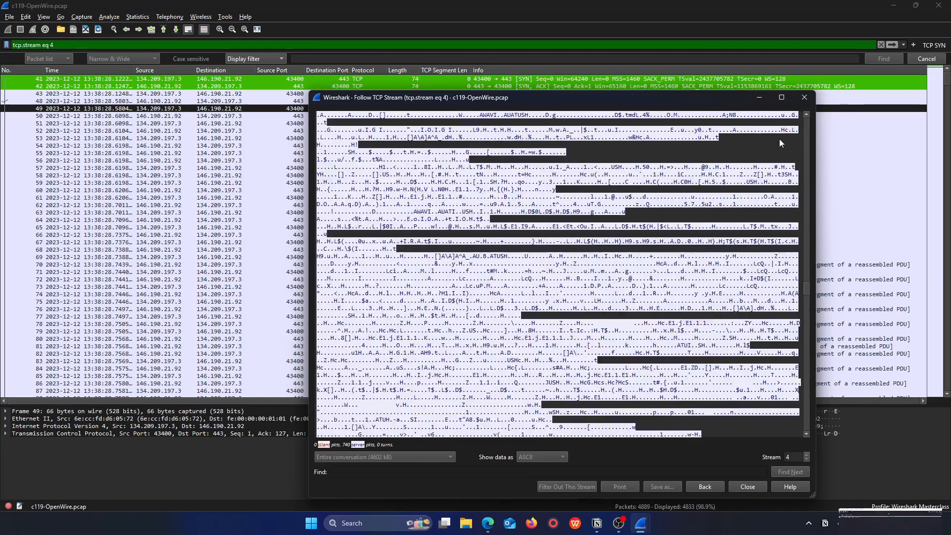
- Close the followed TCP stream and clear the display filter to list all packets again
scroll(787, 123, up, 9)
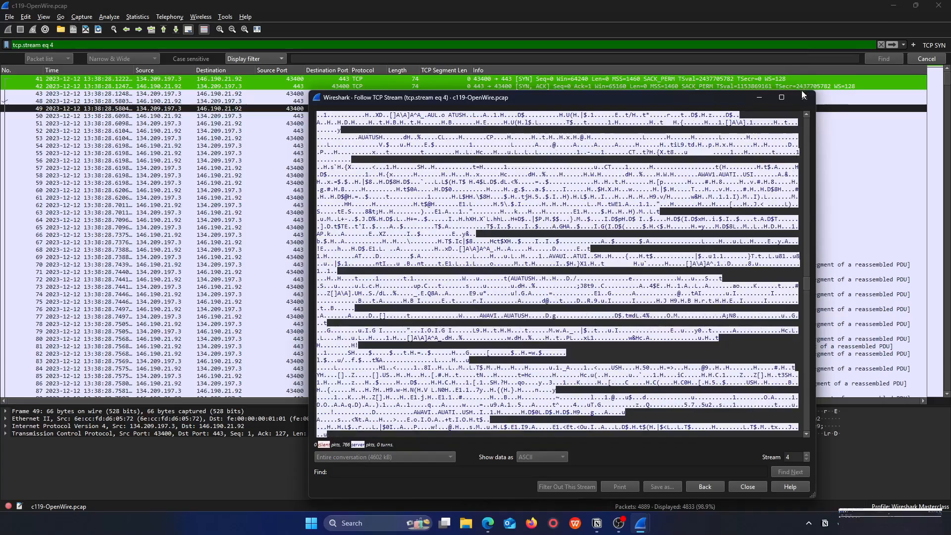
click(803, 96)
click(118, 40)
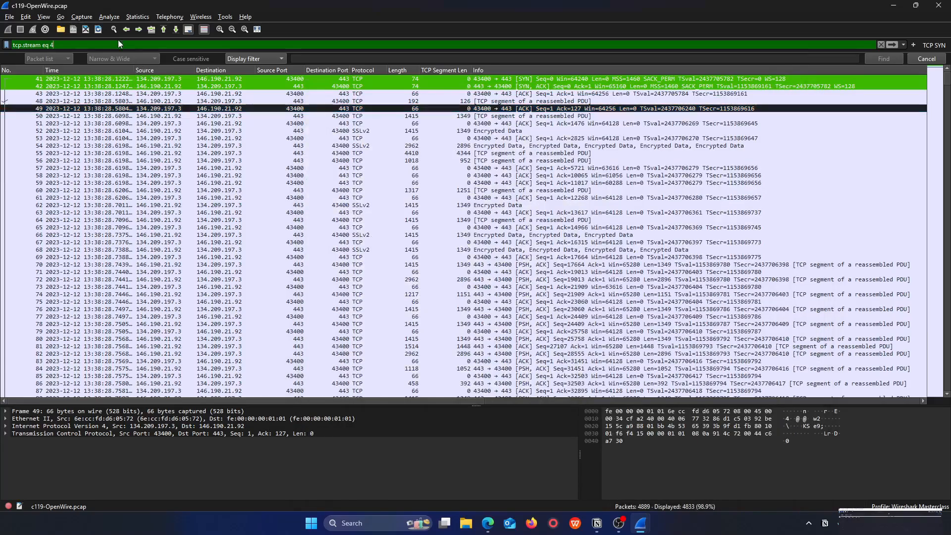
key(ctrl+a)
key(BackSpace)
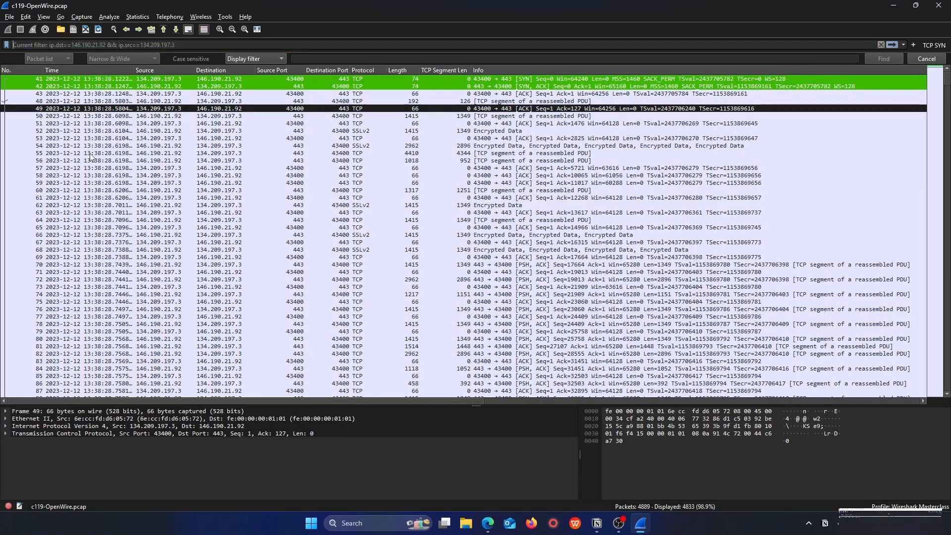
key(Return)
scroll(129, 148, up, 9)
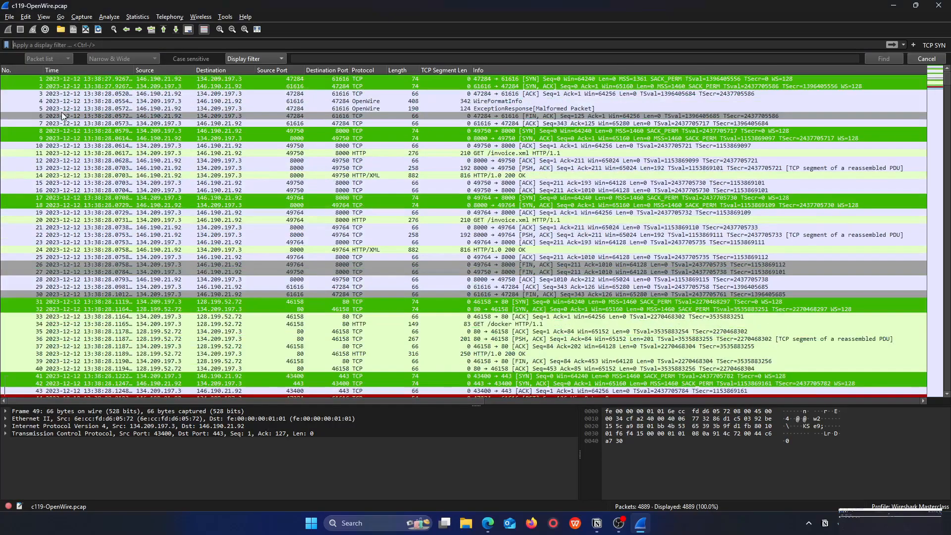
- Follow the TCP stream of packet 10, from port 49750 to port 8000, and examine the invoice.xml request and its host
click(145, 146)
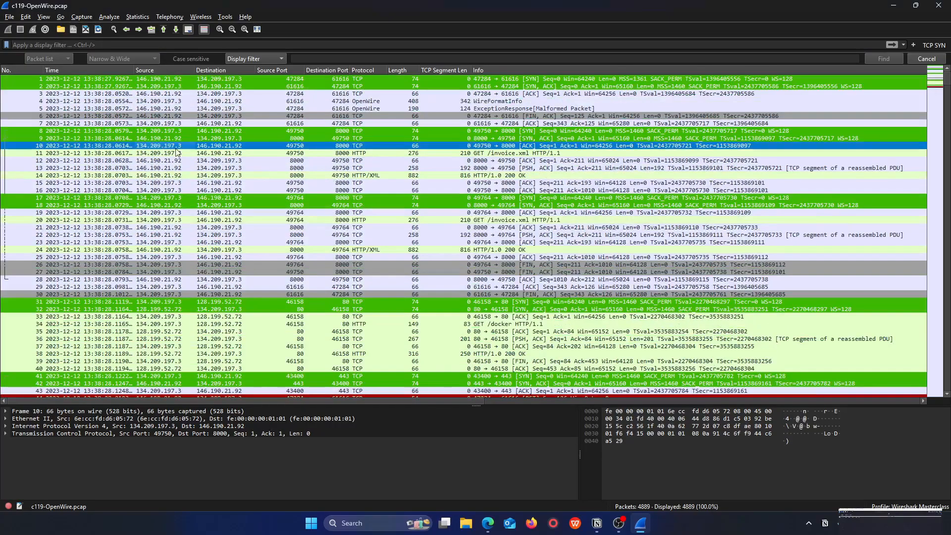
right_click(216, 145)
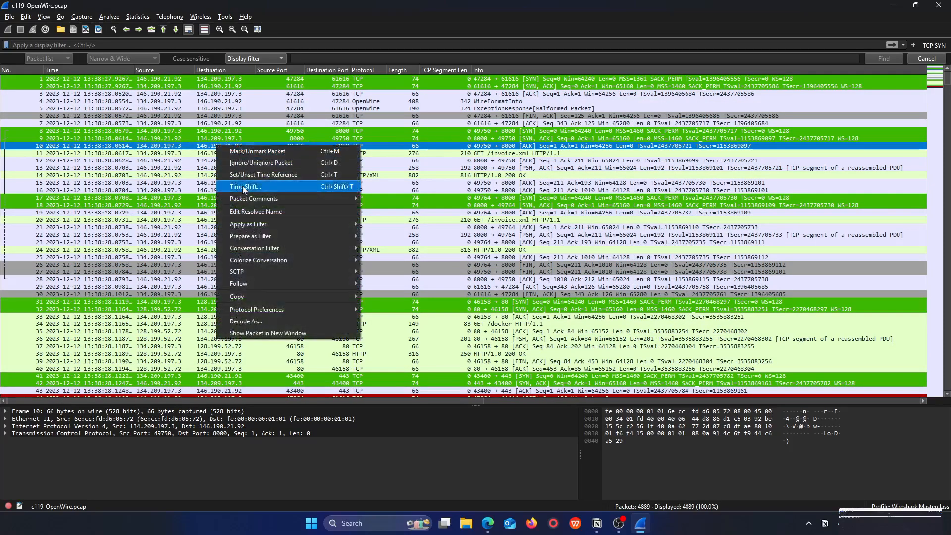
mouse_move(257, 281)
click(383, 284)
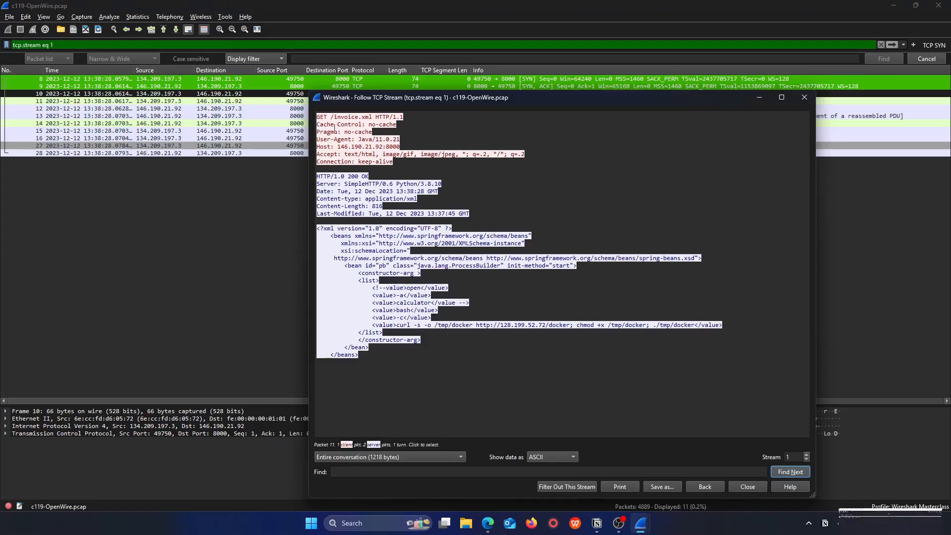
drag(335, 117, 394, 117)
click(354, 123)
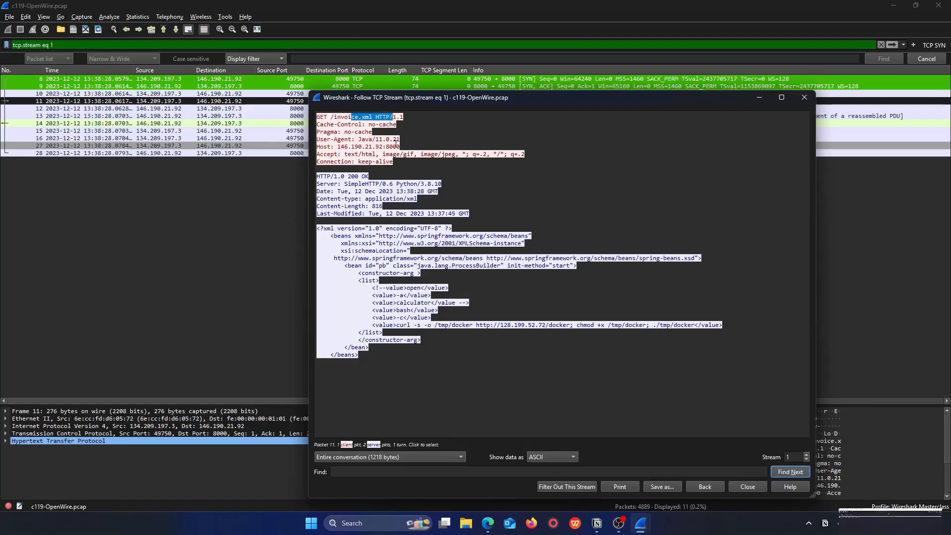
drag(340, 147, 365, 147)
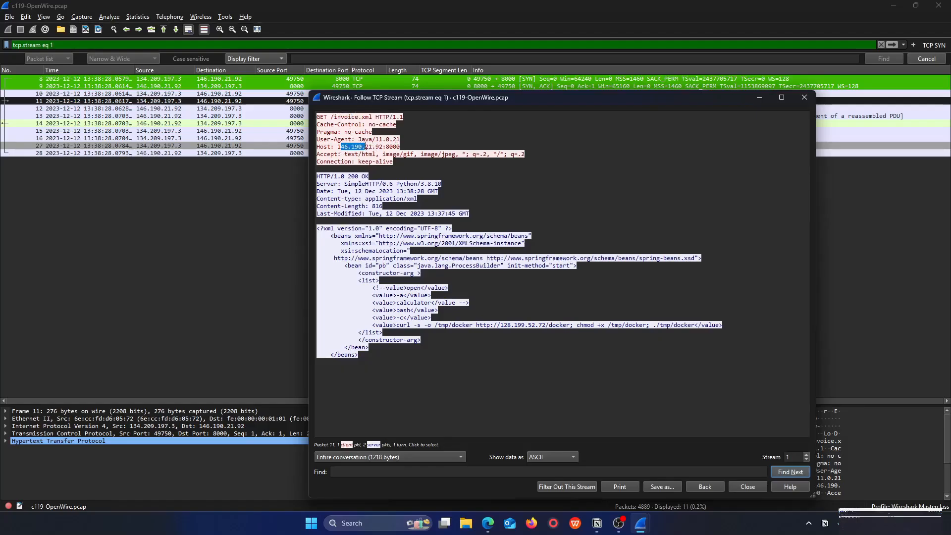
click(366, 149)
- Check question 6 on the lab page in the browser, then return to Wireshark and highlight the bean's Java class in the invoice.xml response
click(487, 523)
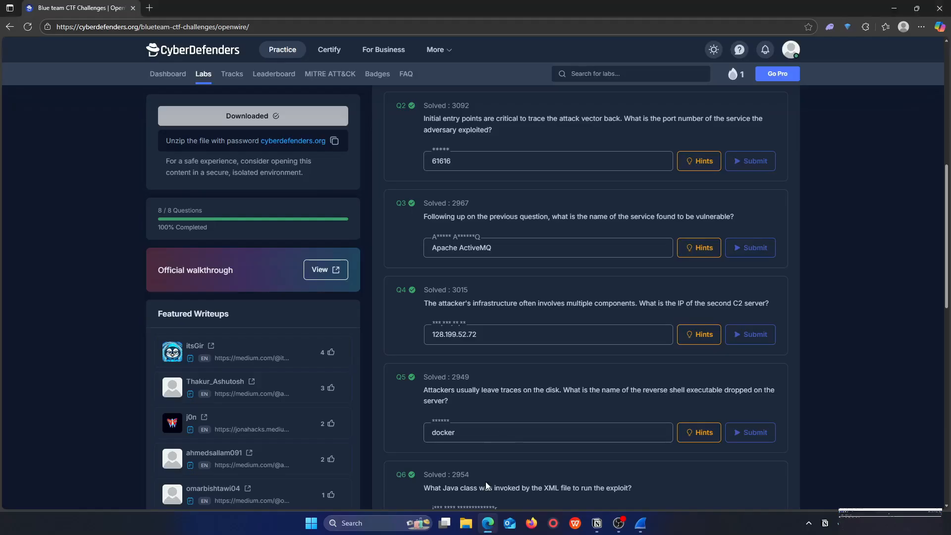
click(488, 523)
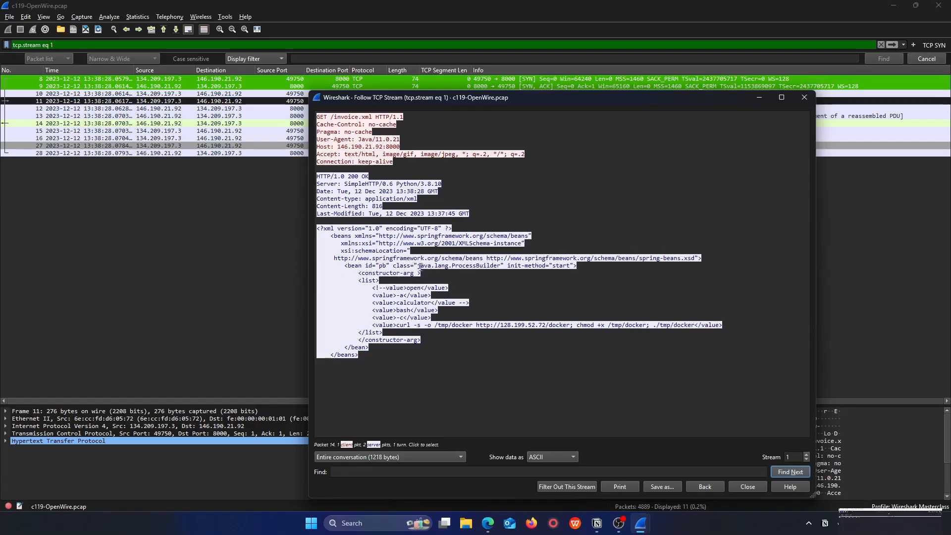
drag(419, 266, 501, 264)
click(459, 264)
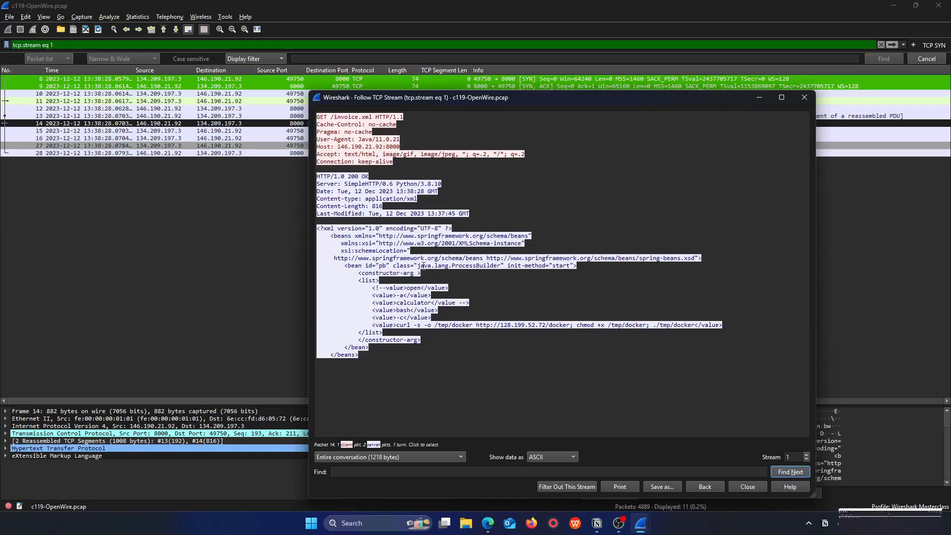
drag(422, 264, 469, 265)
- Switch to the browser's lab page, collapse the question 6 hints and read question 7 about the CVE identifier
click(488, 522)
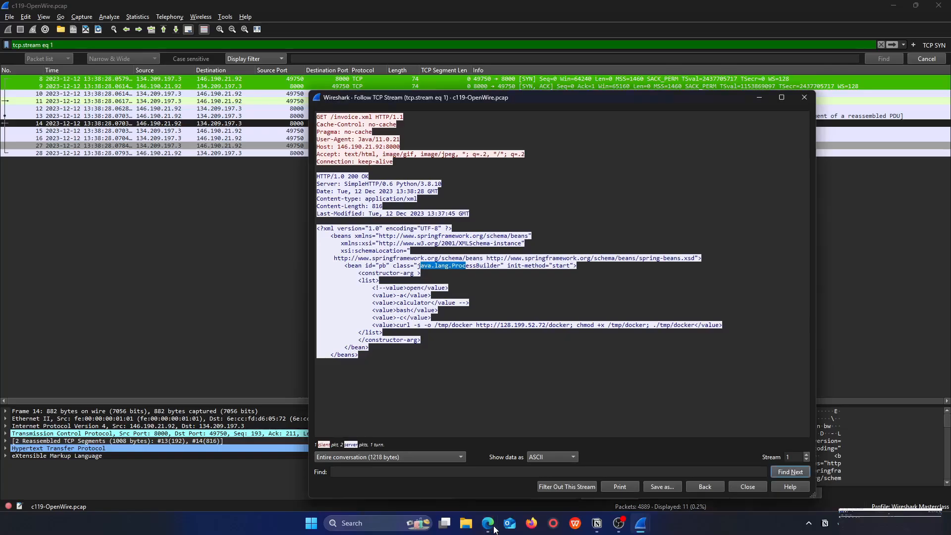
click(496, 528)
click(488, 523)
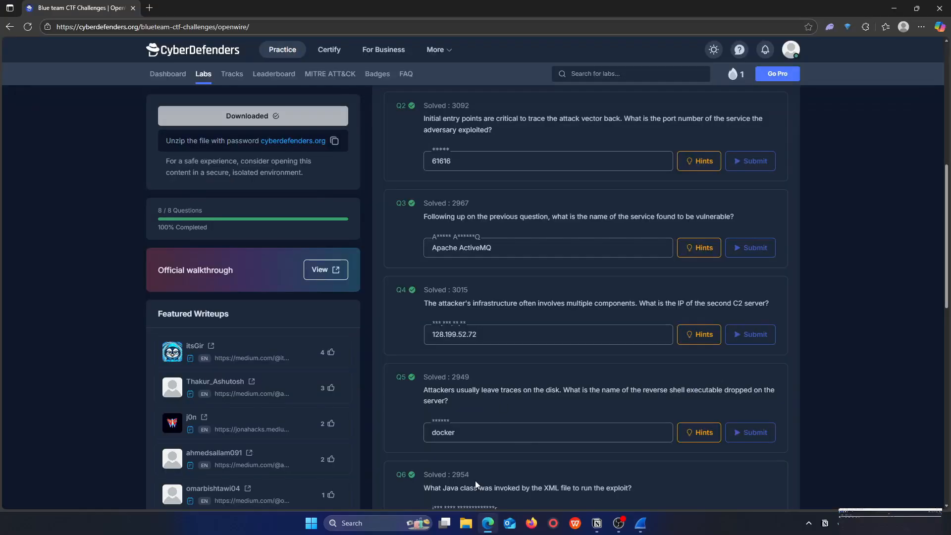
scroll(475, 481, down, 1)
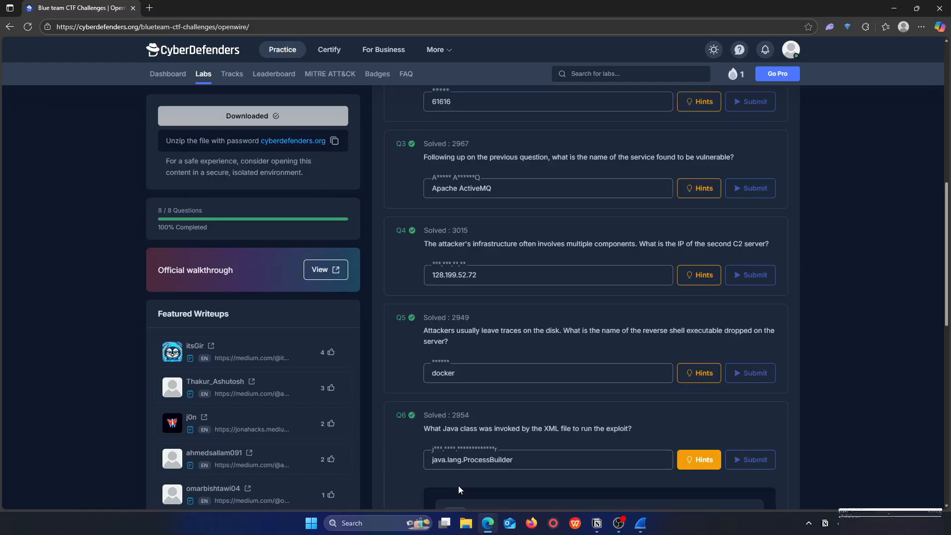
scroll(459, 488, down, 2)
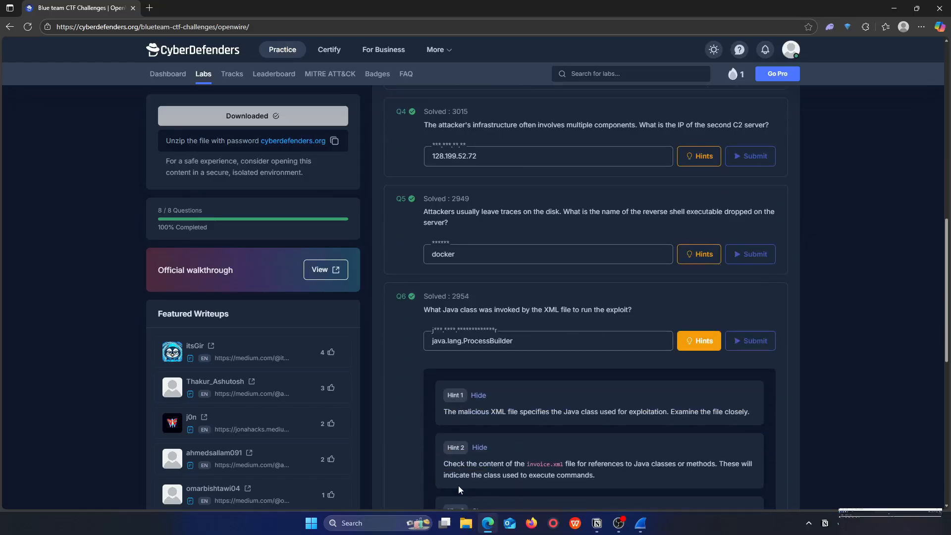
click(704, 340)
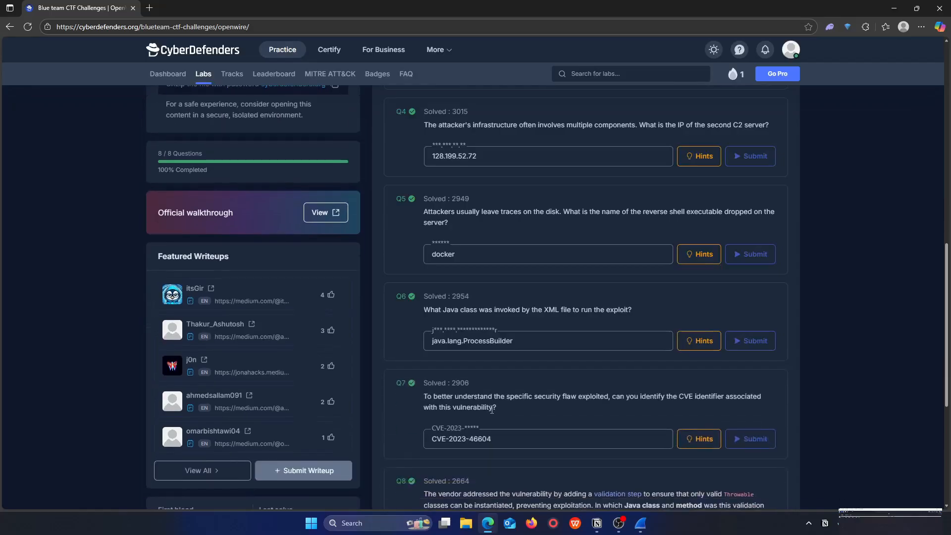
scroll(492, 409, up, 2)
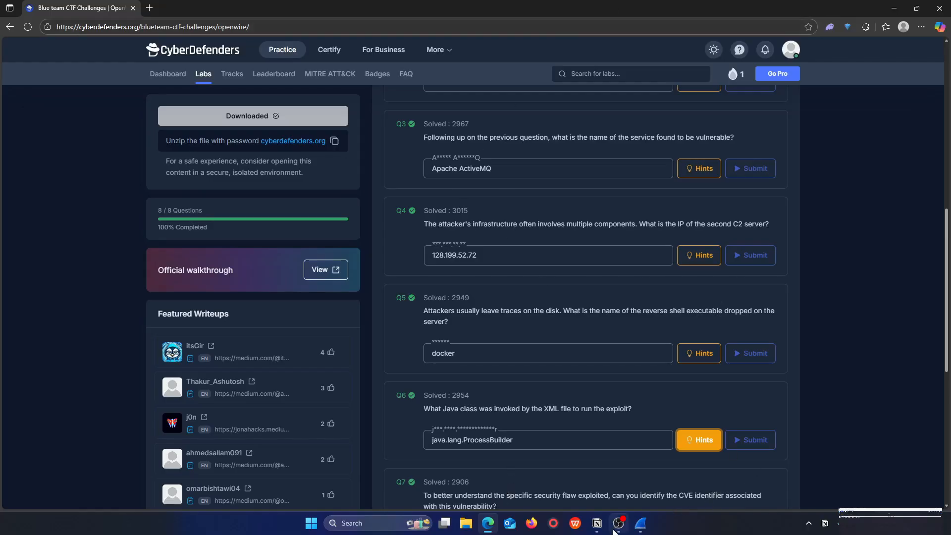
- Copy the Q3 answer, Apache ActiveMQ, and search the web in a new tab for "Apache ActiveMQ openwire"
triple_click(475, 171)
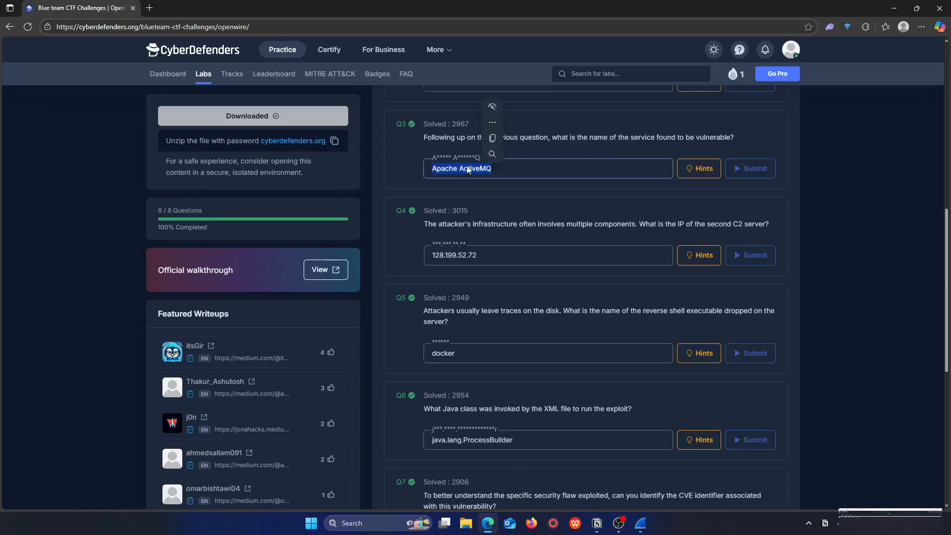
right_click(468, 169)
click(490, 175)
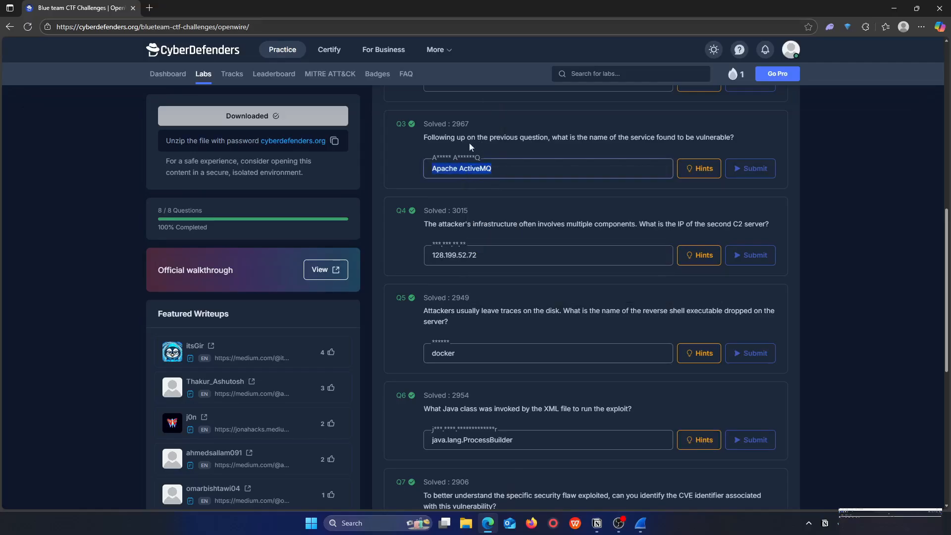
click(150, 8)
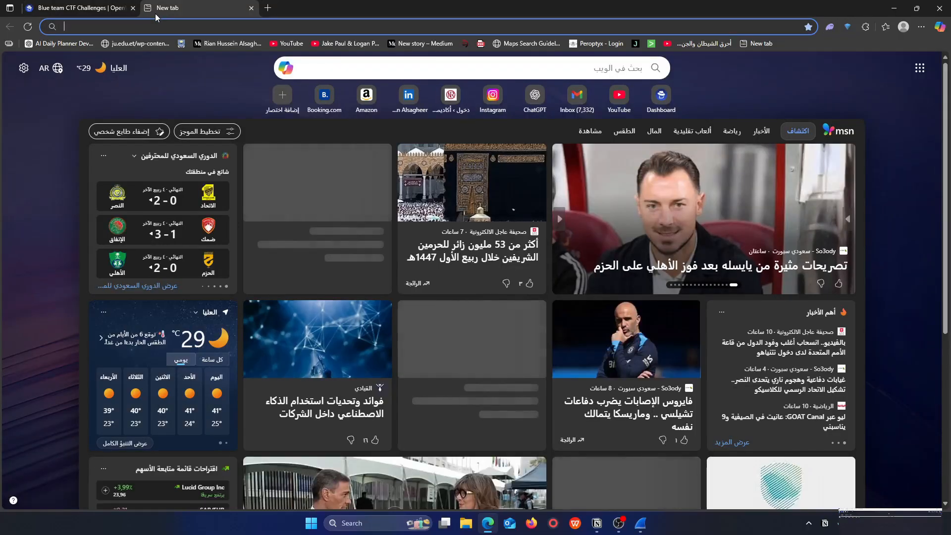
key(ctrl+v)
text(o)
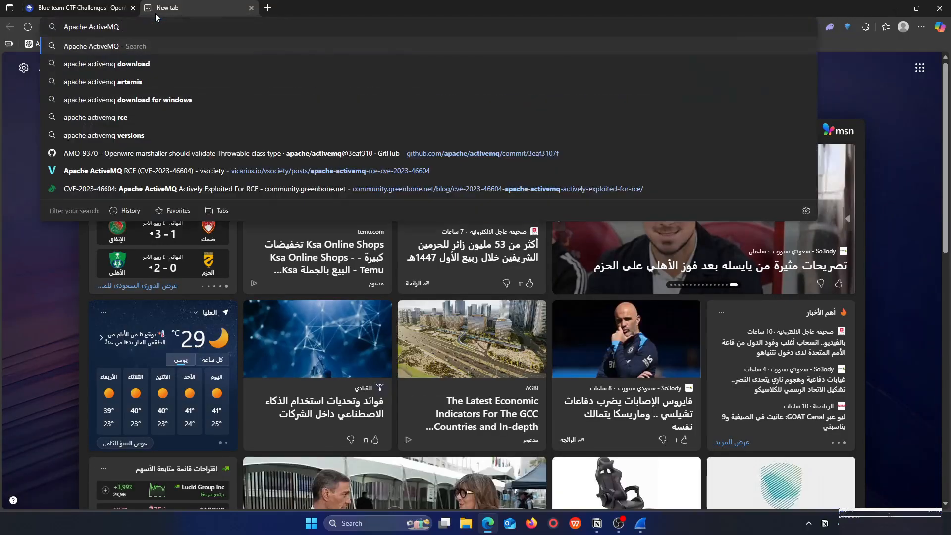
text(pe)
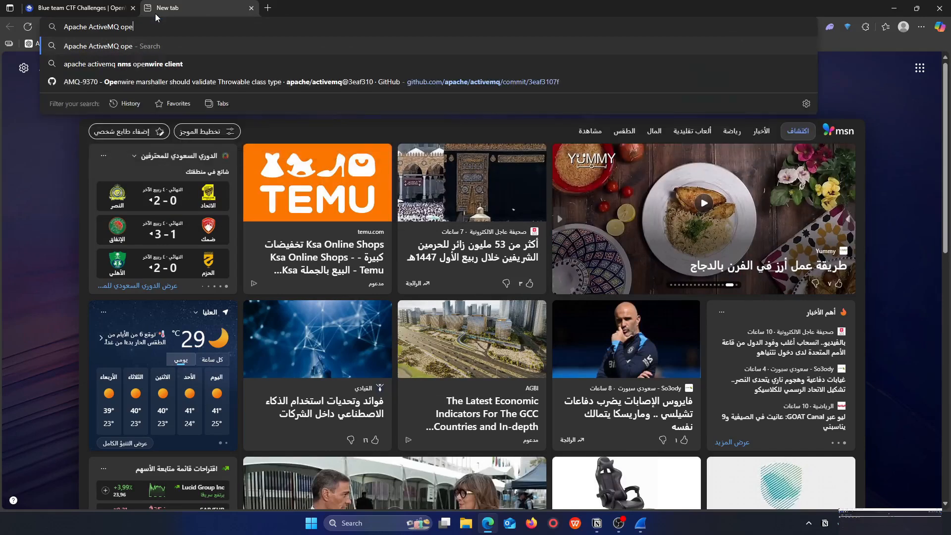
text(nwire)
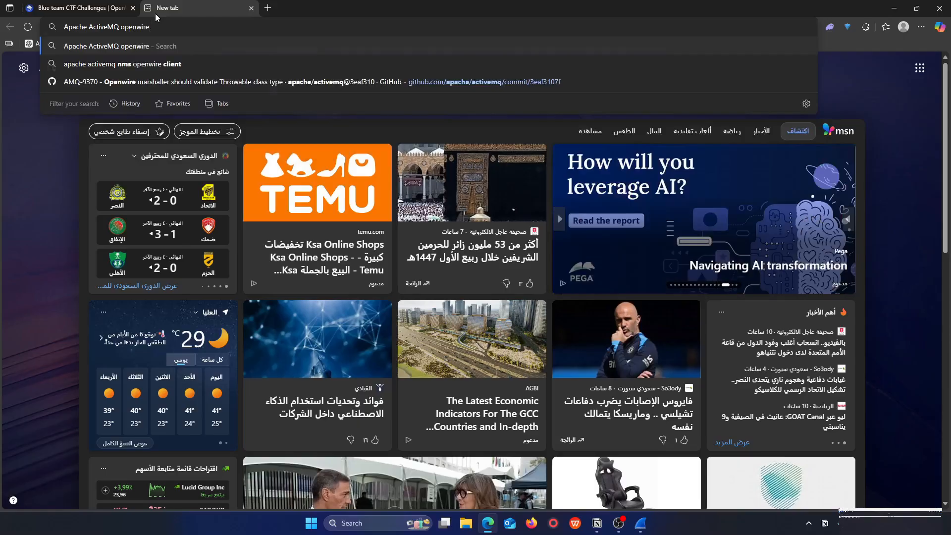
key(Return)
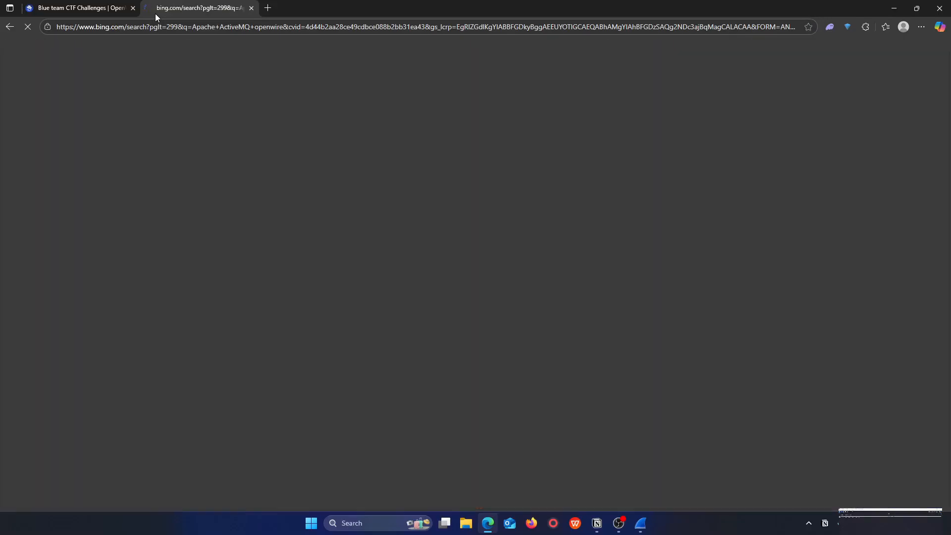
- Look through the search results and change the query to "Apache ActiveMQ cve"
scroll(261, 189, down, 13)
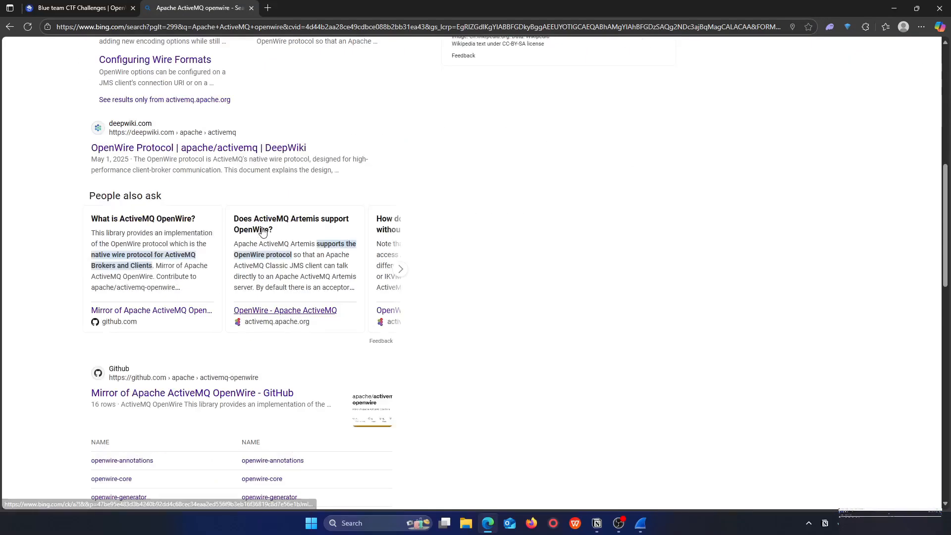
scroll(257, 270, down, 4)
scroll(256, 297, up, 17)
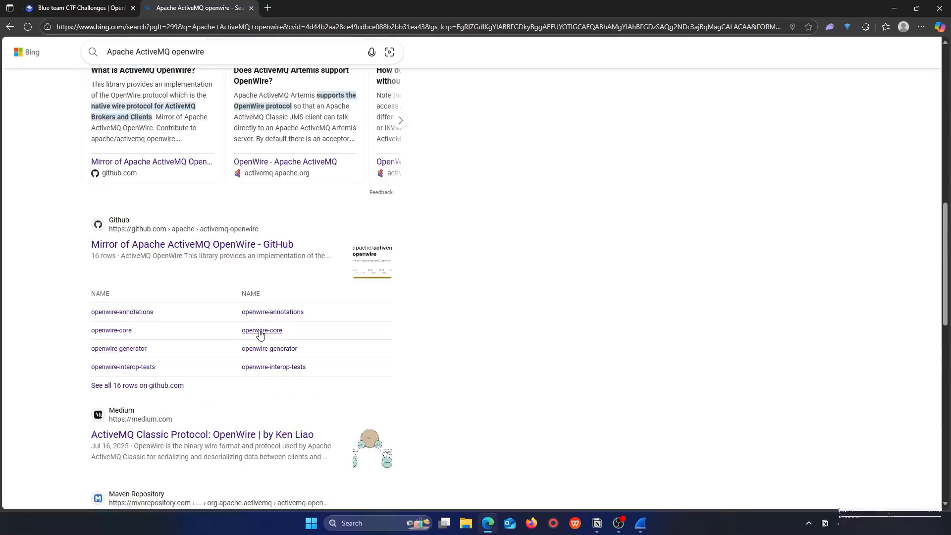
double_click(191, 59)
text(v)
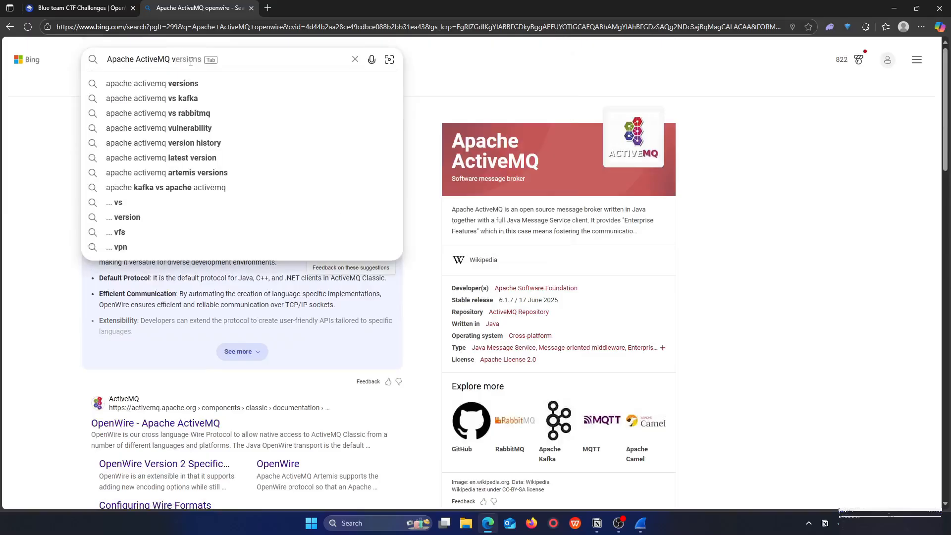
key(BackSpace)
text(cve)
key(Return)
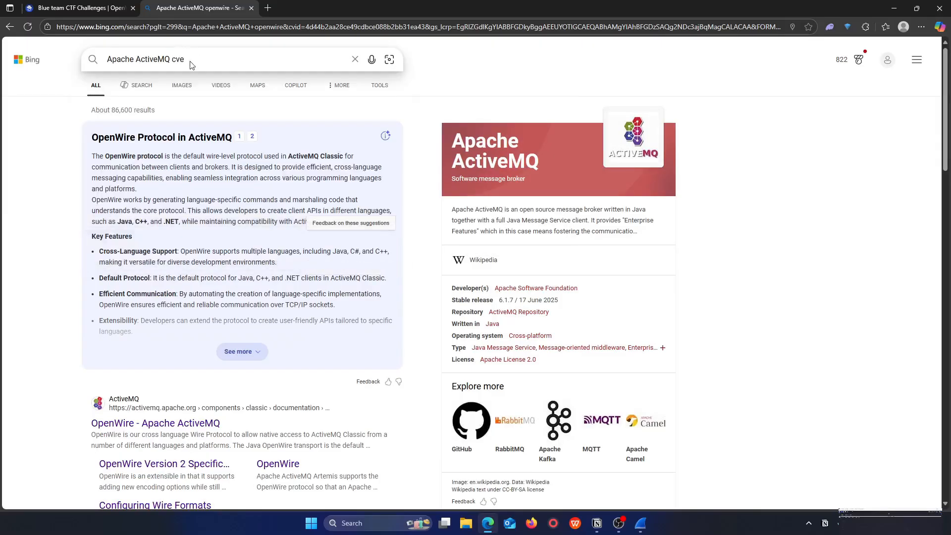
- Examine the results for the ActiveMQ CVE, highlighting the affected OpenWire component and the CVE identifier in the overview
mouse_move(114, 163)
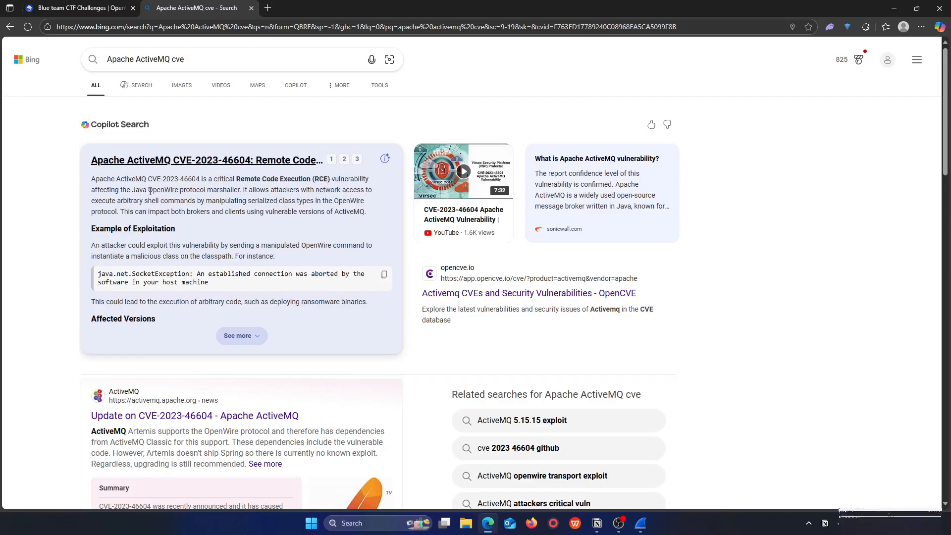
drag(150, 192, 238, 190)
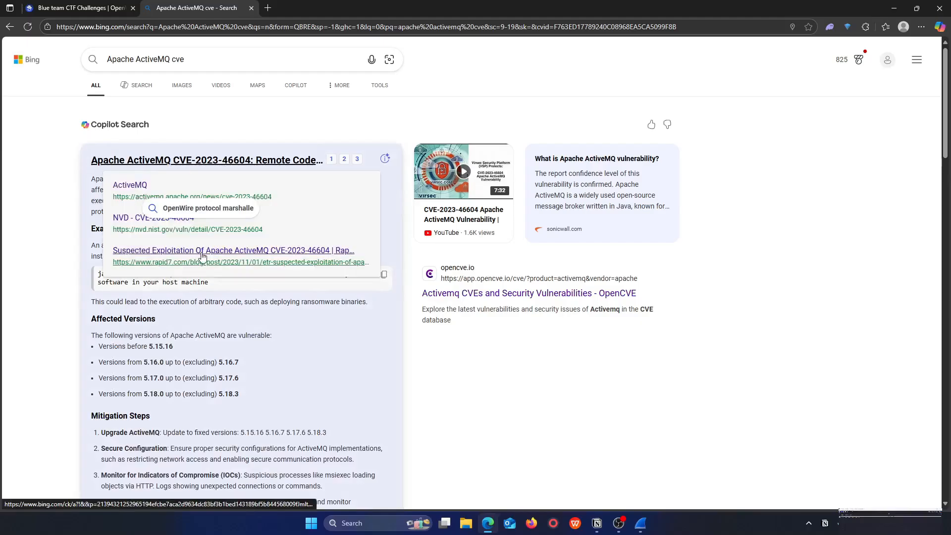
scroll(277, 366, down, 9)
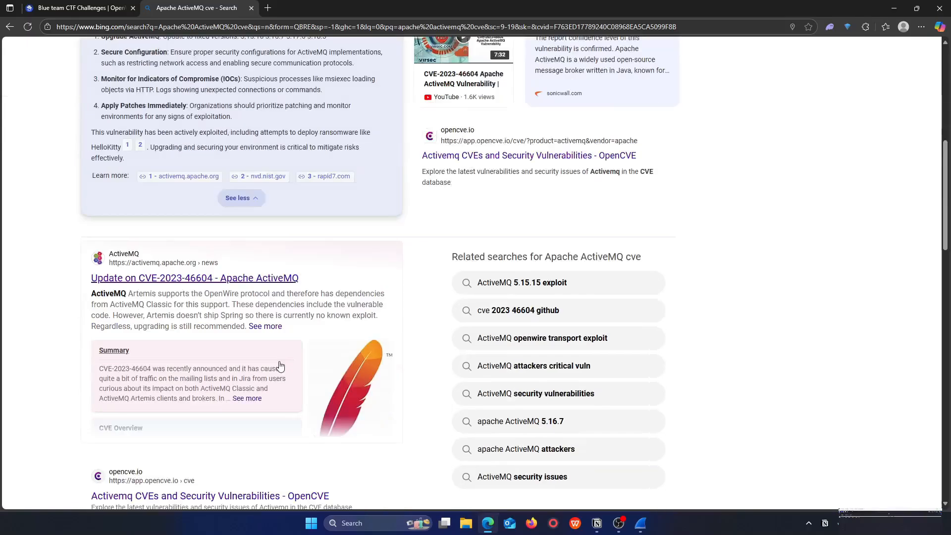
scroll(259, 307, down, 5)
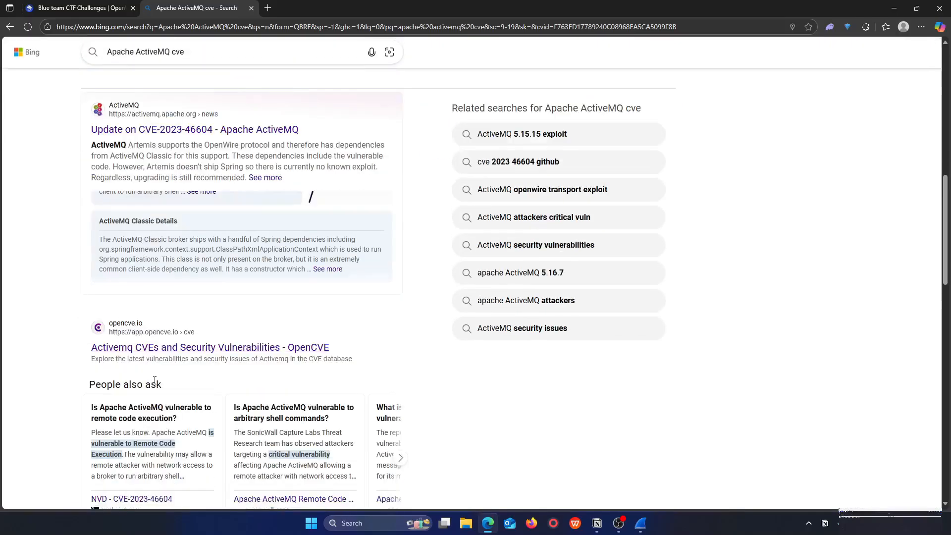
scroll(210, 339, up, 10)
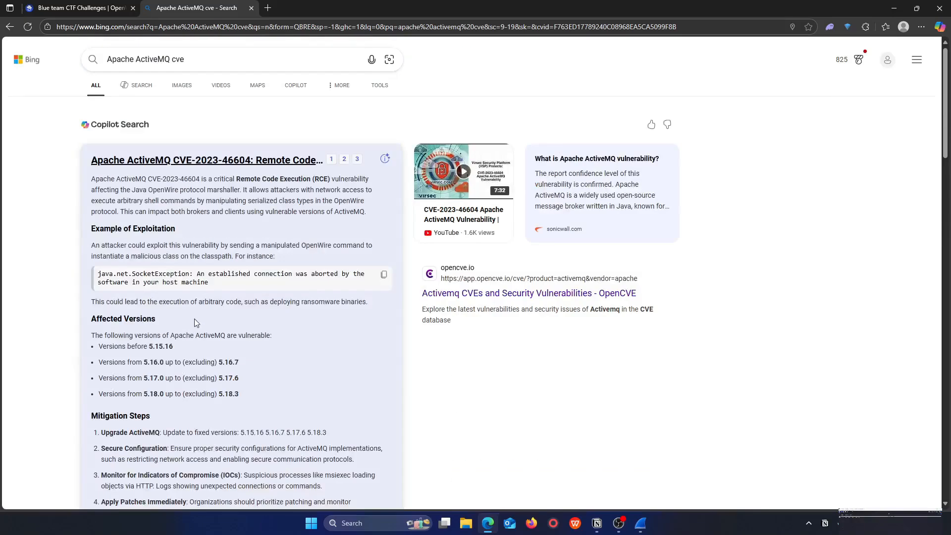
drag(88, 160, 251, 159)
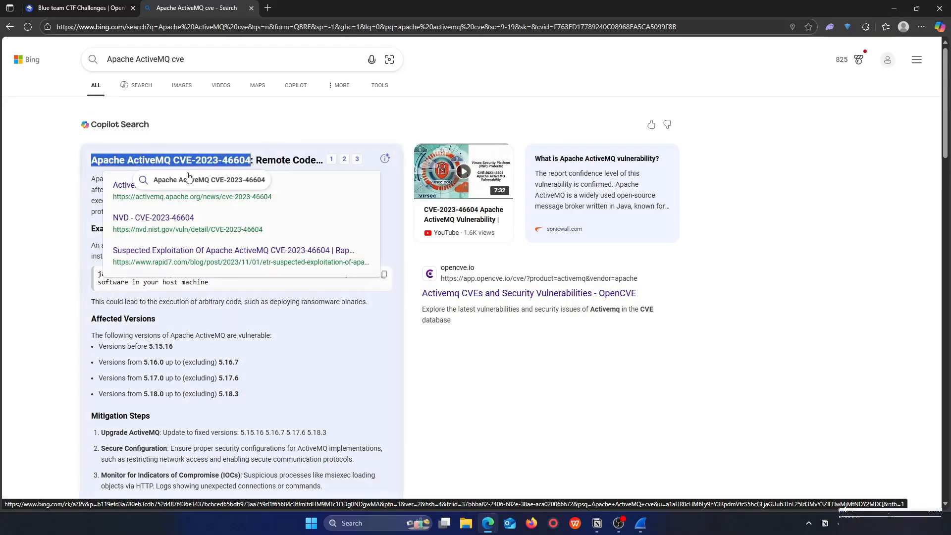
- Return to the lab page and read question 8 about the Java class and method where the validation step was added
key(ctrl+Tab)
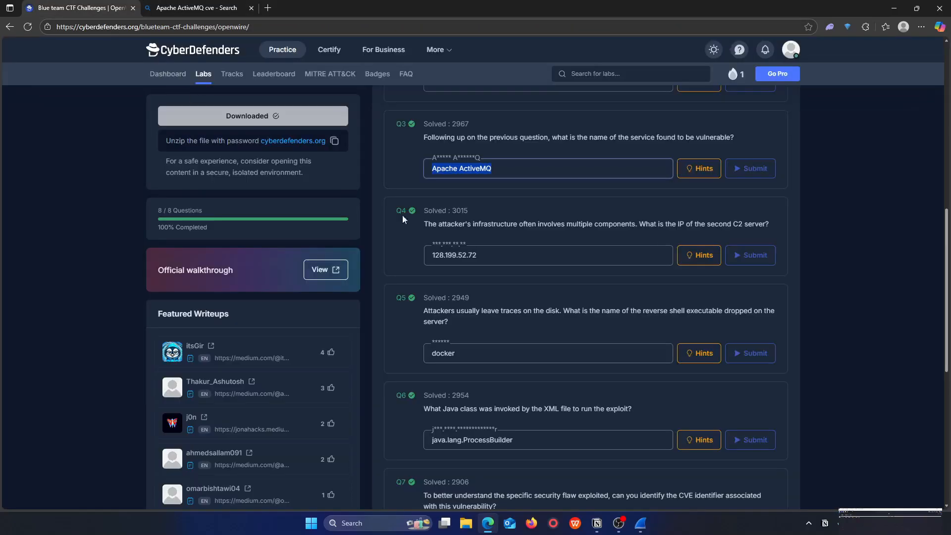
scroll(510, 379, down, 2)
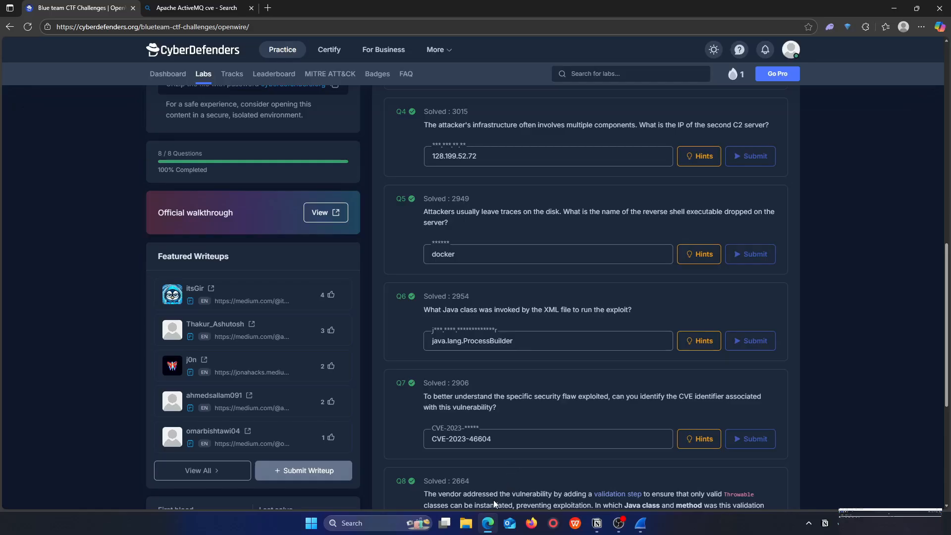
scroll(493, 500, down, 1)
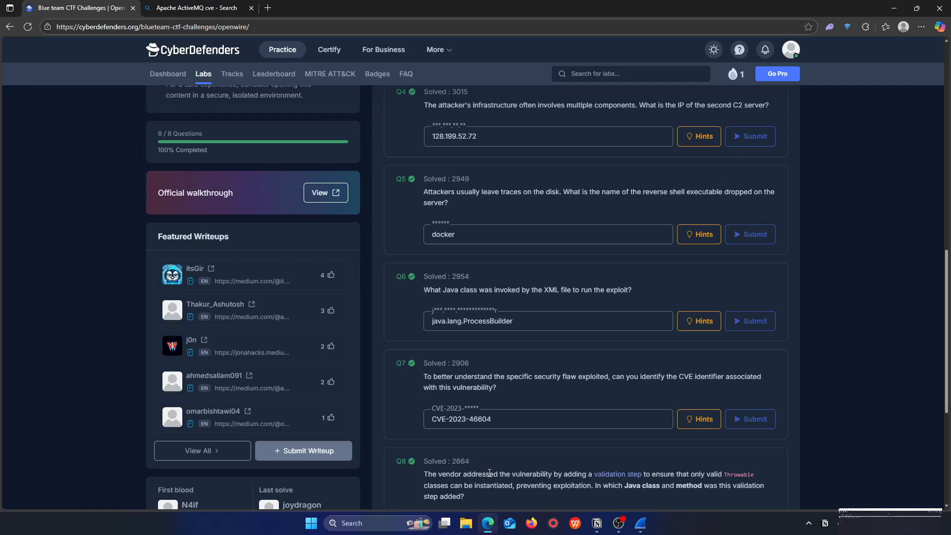
- Open the OpenCVE result from the Apache ActiveMQ cve search and look through its list of ActiveMQ vulnerabilities
click(198, 7)
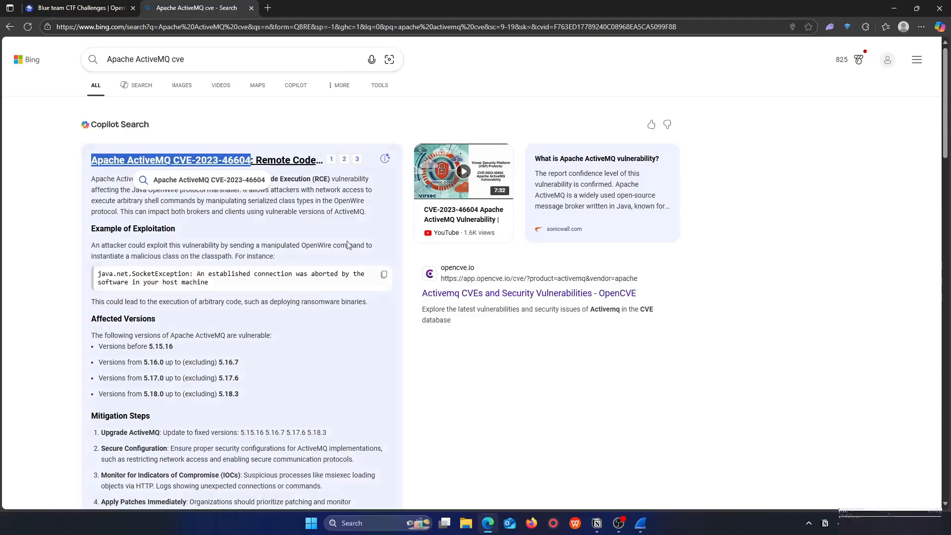
scroll(311, 261, down, 5)
scroll(312, 262, down, 4)
scroll(271, 246, down, 2)
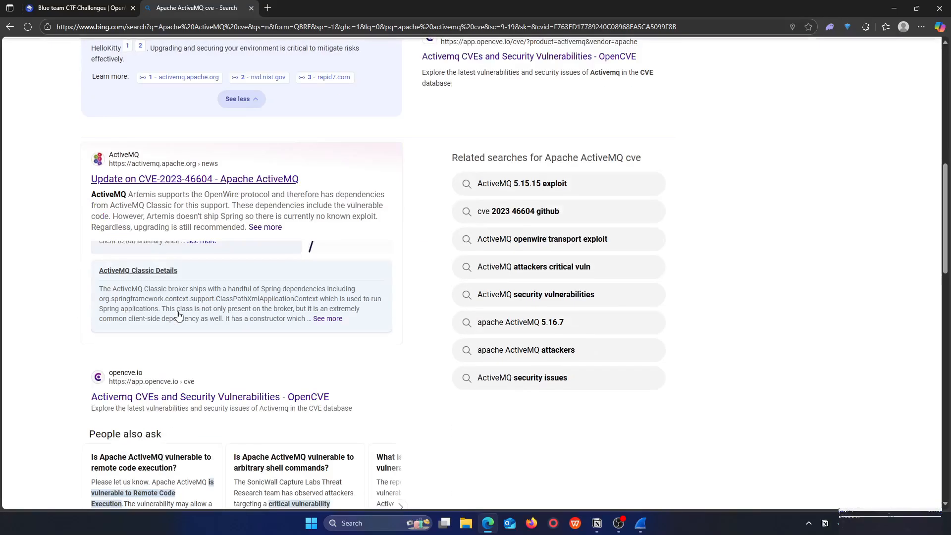
scroll(180, 230, down, 2)
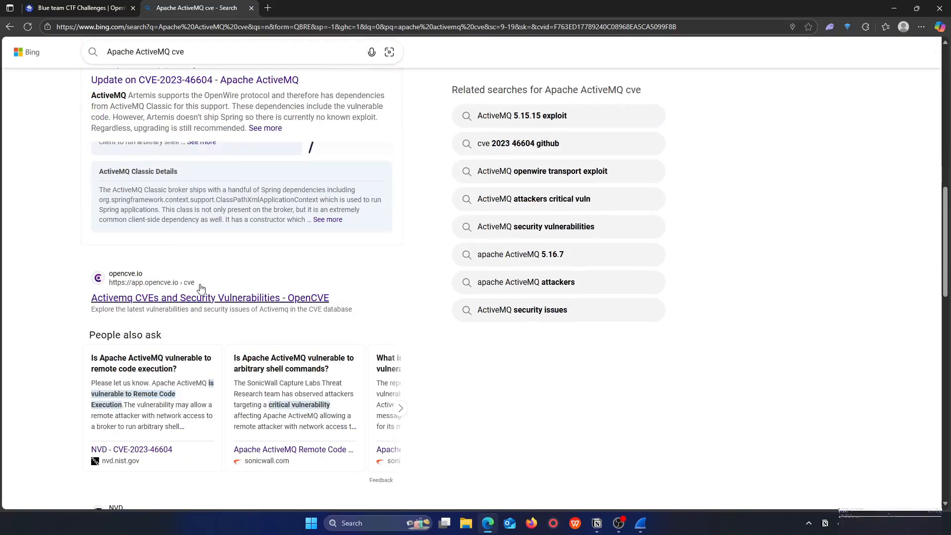
click(157, 300)
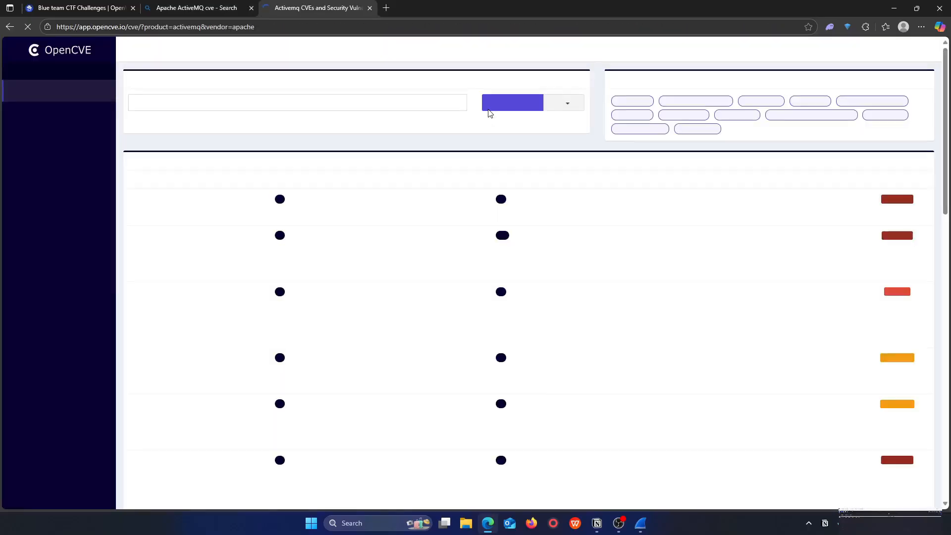
scroll(369, 264, down, 7)
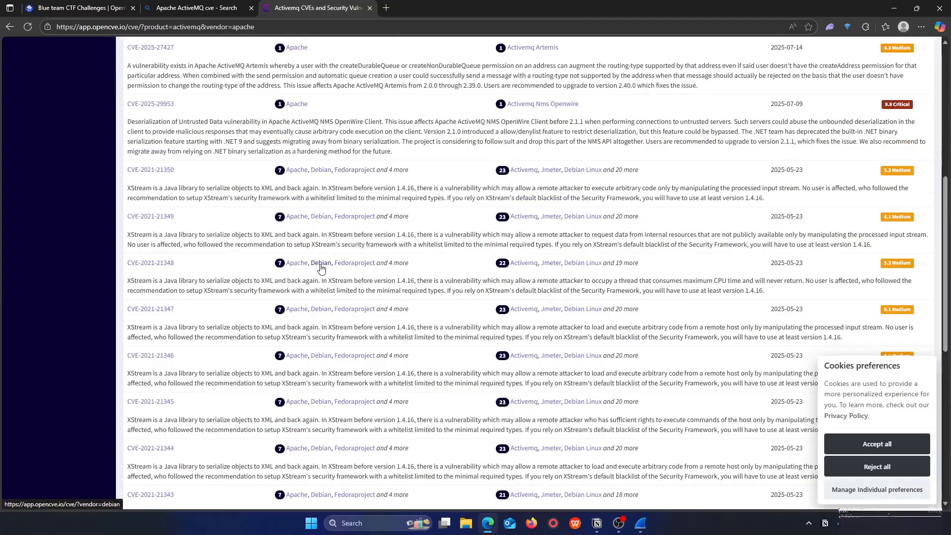
scroll(333, 265, up, 7)
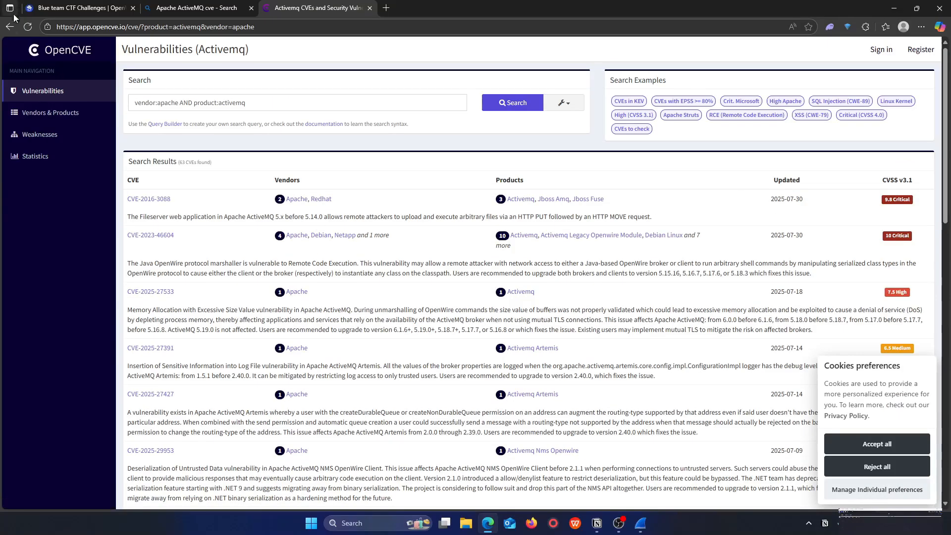
- Leave the OpenCVE page and look through the remaining search results for an article on the ActiveMQ vulnerability
click(4, 29)
scroll(149, 247, down, 8)
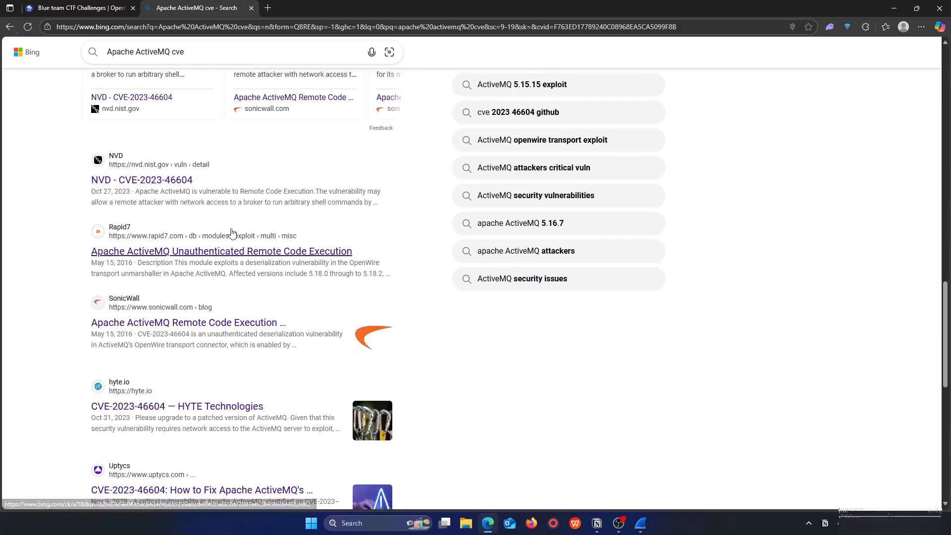
scroll(211, 356, down, 3)
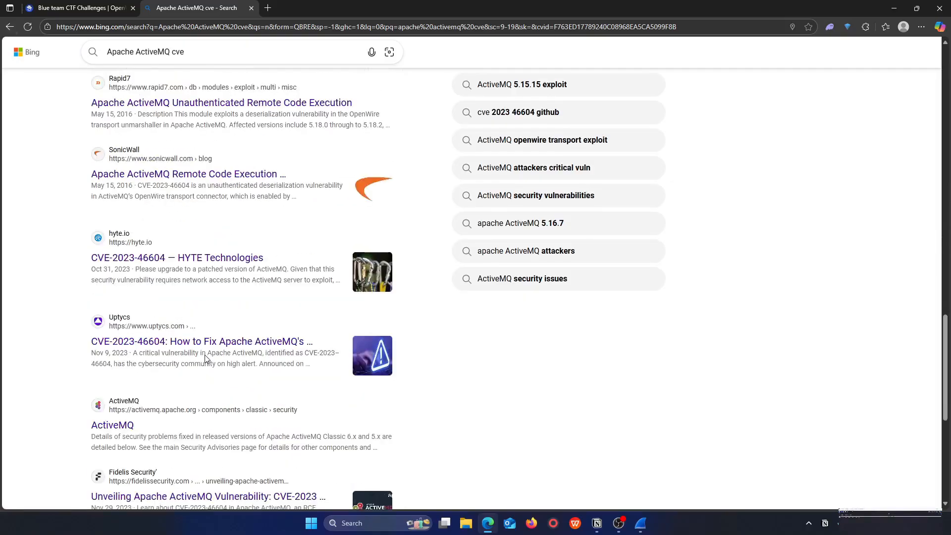
scroll(220, 349, down, 3)
scroll(228, 327, up, 15)
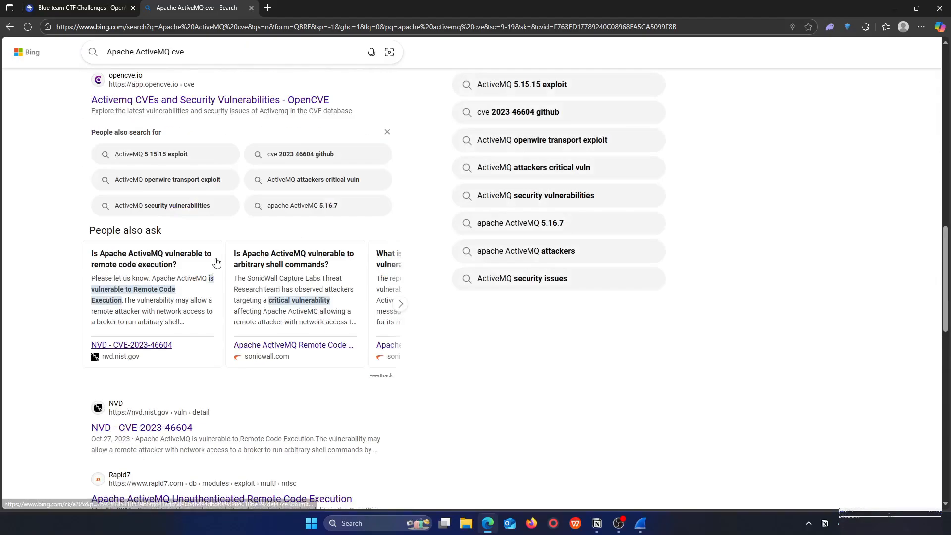
scroll(193, 167, up, 11)
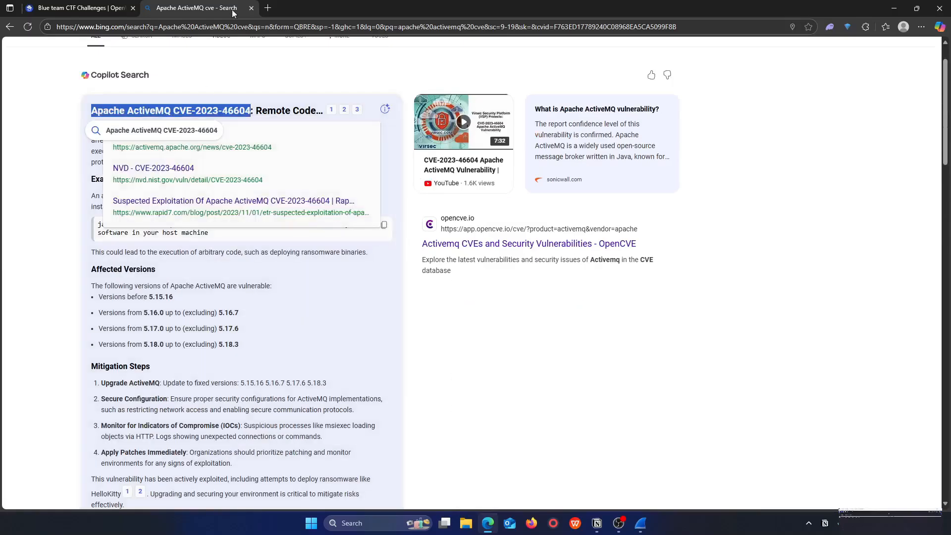
- Copy "Apache ActiveMQ CVE-2023-46604" from the search overview and run a web search for it
right_click(228, 114)
click(277, 219)
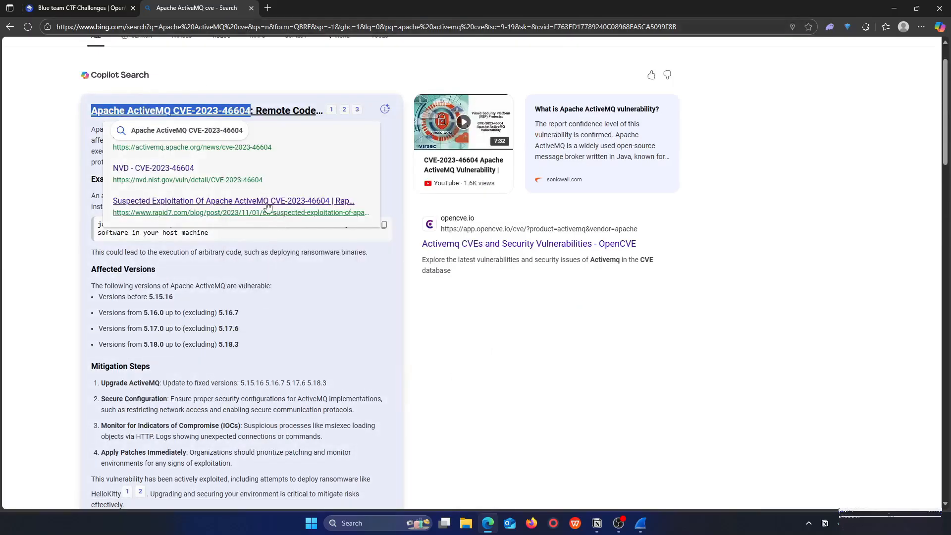
scroll(263, 127, up, 1)
click(356, 59)
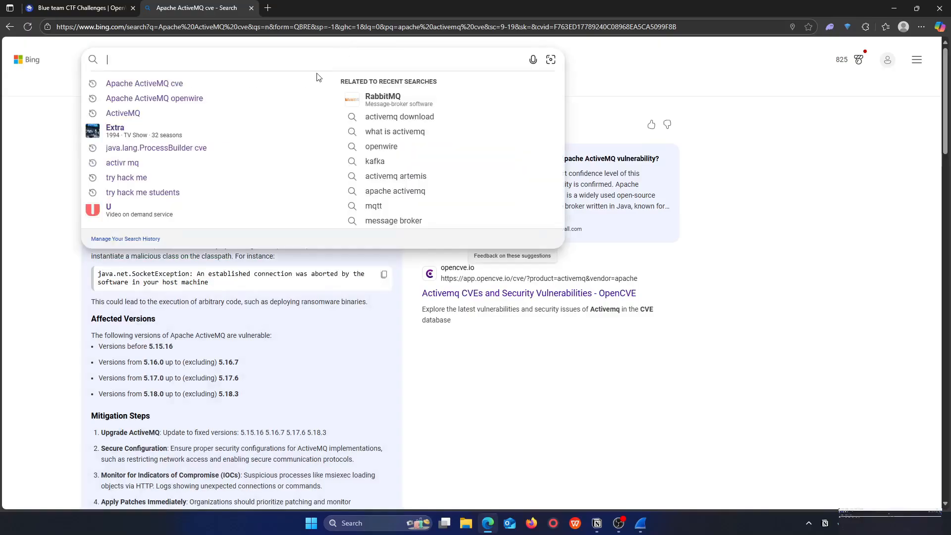
key(ctrl+v)
key(Escape)
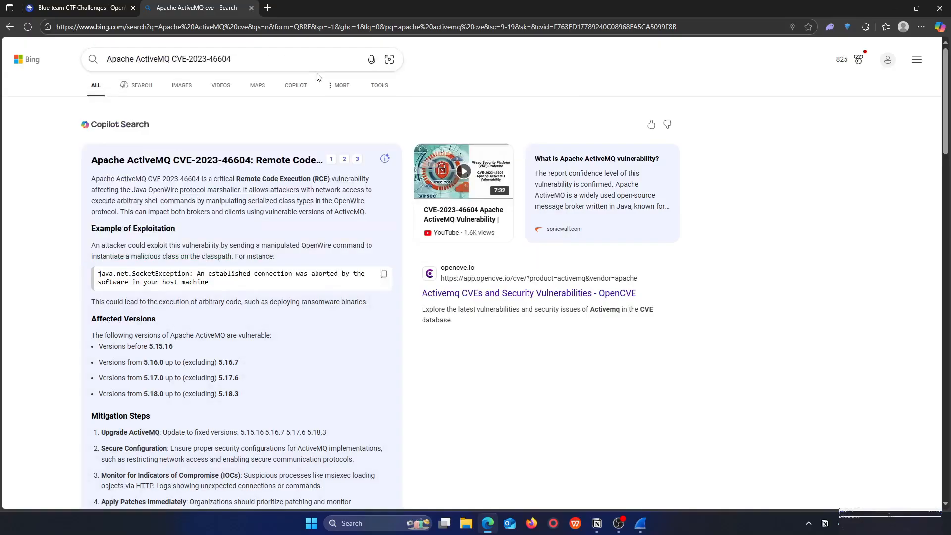
key(Return)
- Open the Uptycs article on fixing CVE-2023-46604 and find its section "Changes made to fix this vulnerability"
scroll(214, 205, down, 10)
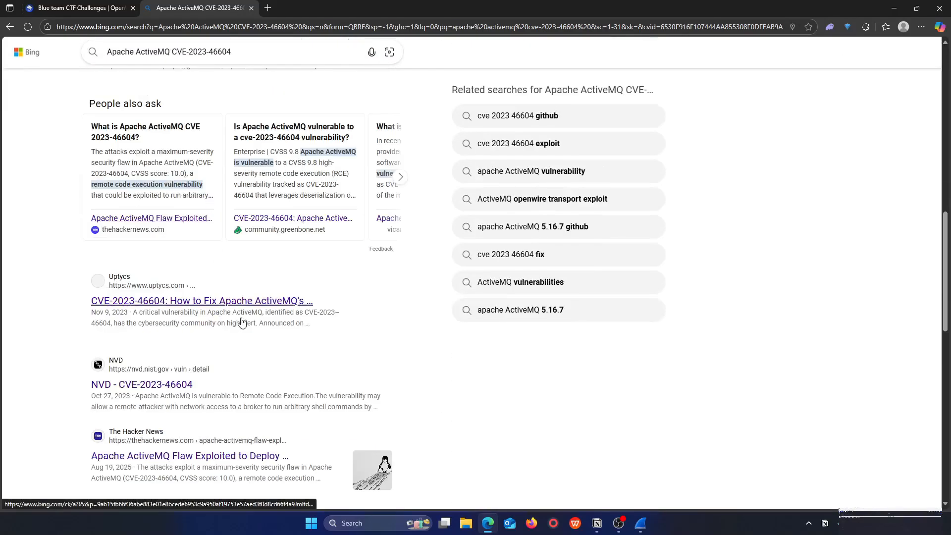
click(223, 302)
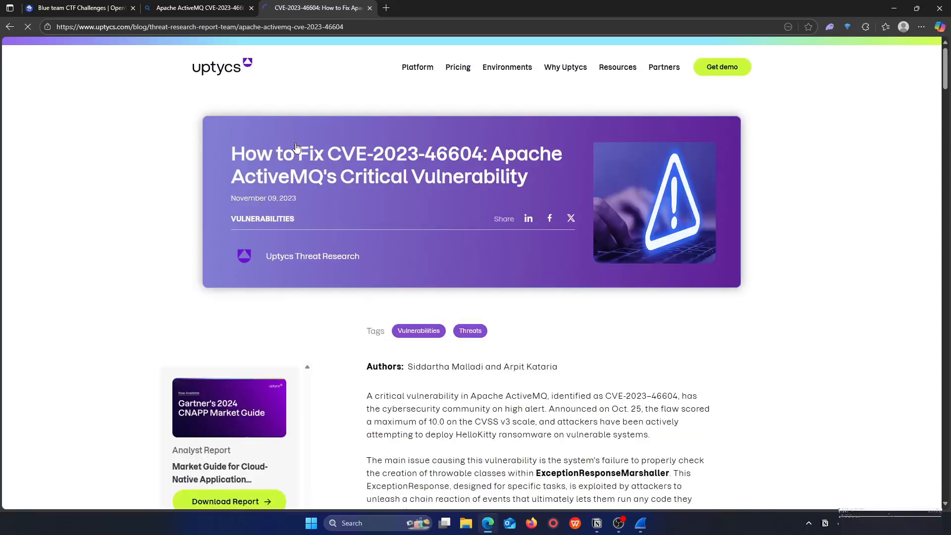
scroll(343, 183, down, 4)
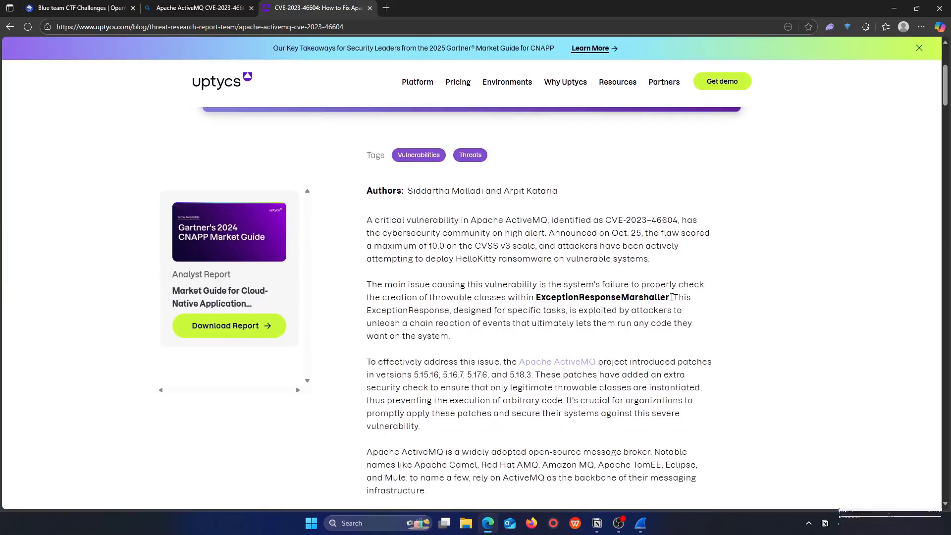
scroll(447, 364, down, 15)
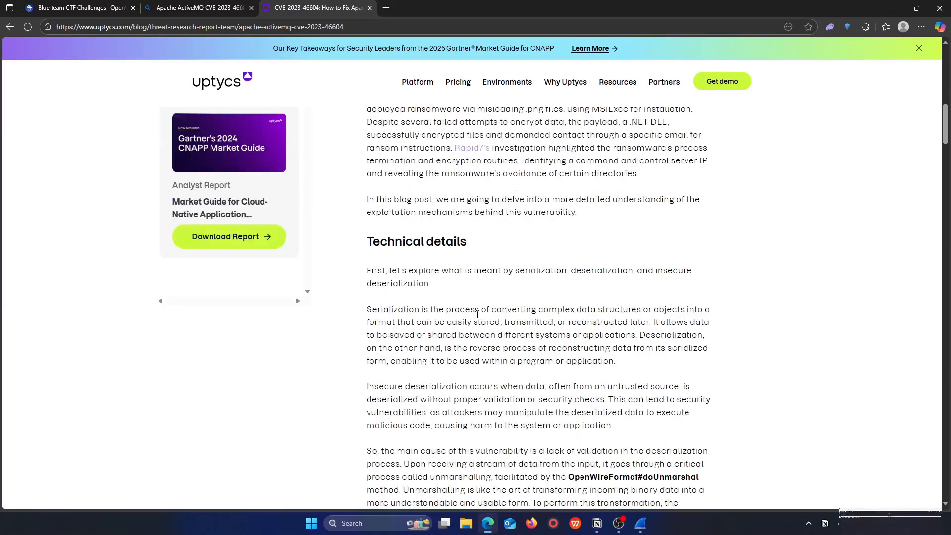
scroll(459, 268, down, 6)
scroll(464, 269, down, 5)
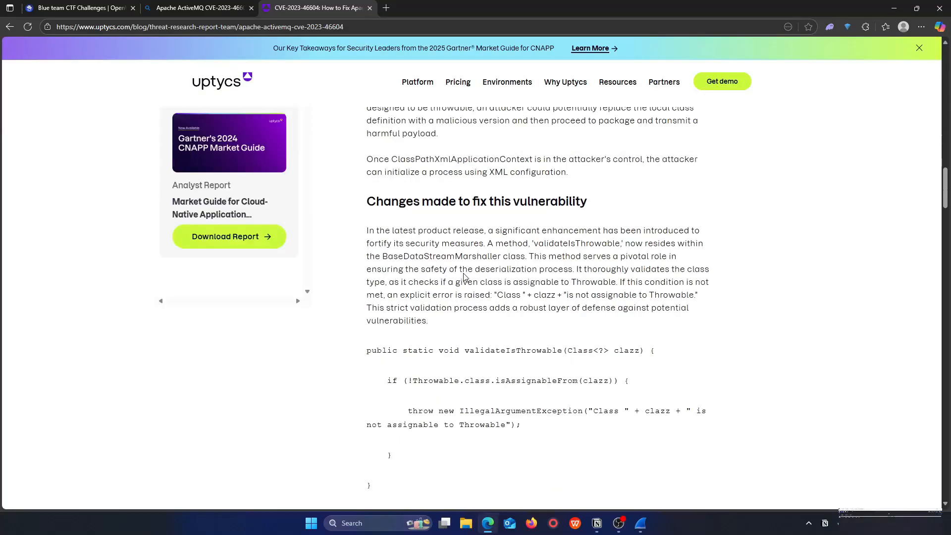
- Read the opening of the fix section, highlighting its heading, the validateIsThrowable method and the BaseDataStreamMarshaller class
drag(423, 203, 588, 203)
click(514, 227)
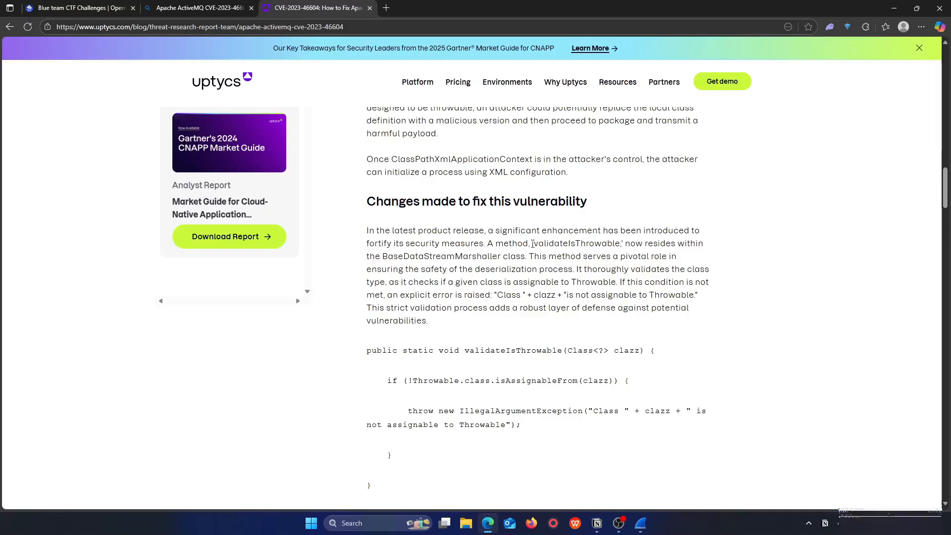
drag(533, 243, 594, 244)
click(412, 257)
drag(409, 256, 493, 256)
- Recheck question 8 on the lab page and compare it with the article's validateIsThrowable method and BaseDataStreamMarshaller class, highlighting both names
click(99, 8)
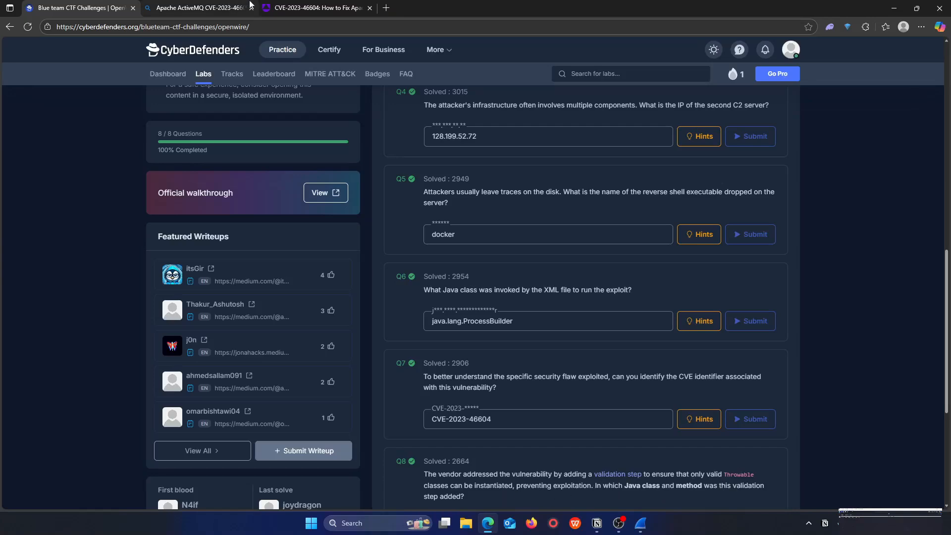
click(317, 8)
click(544, 267)
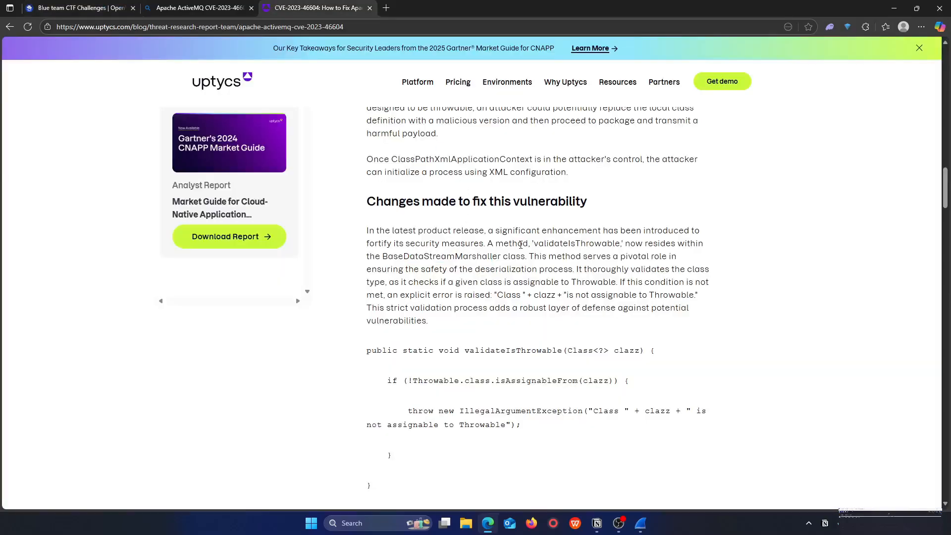
drag(448, 201, 486, 203)
click(524, 235)
drag(538, 243, 625, 246)
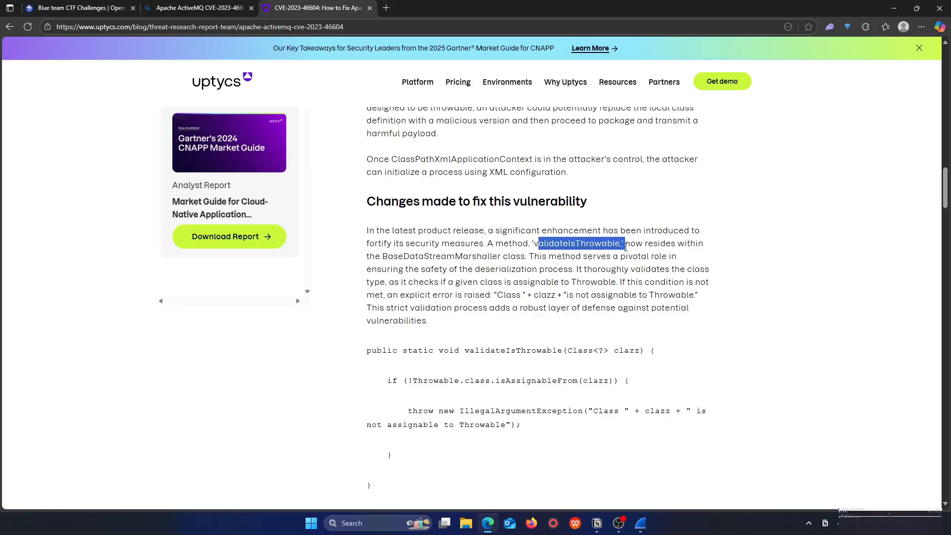
double_click(605, 246)
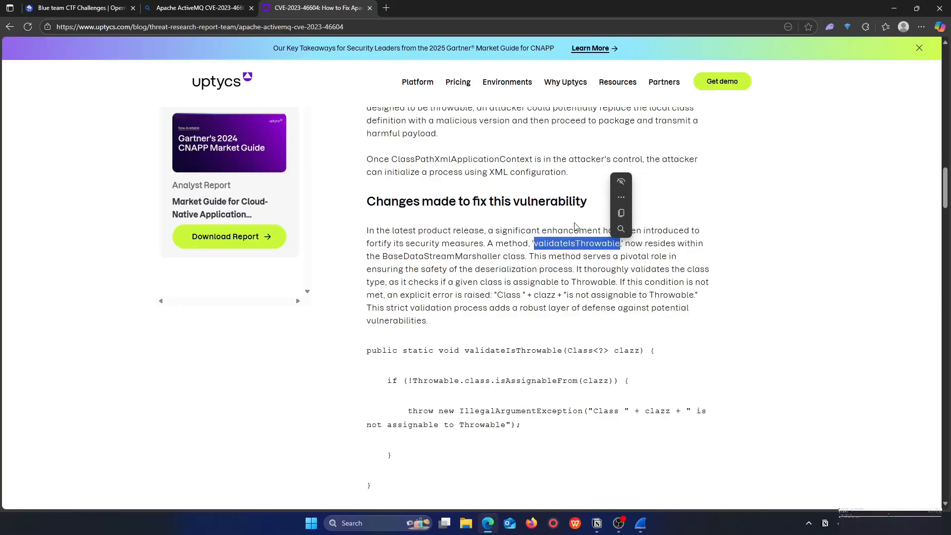
click(574, 241)
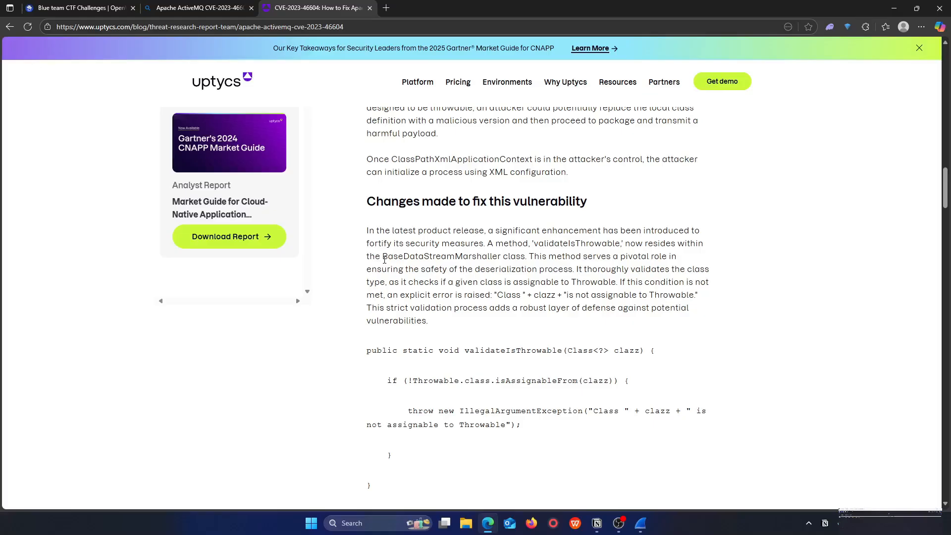
drag(384, 260, 505, 257)
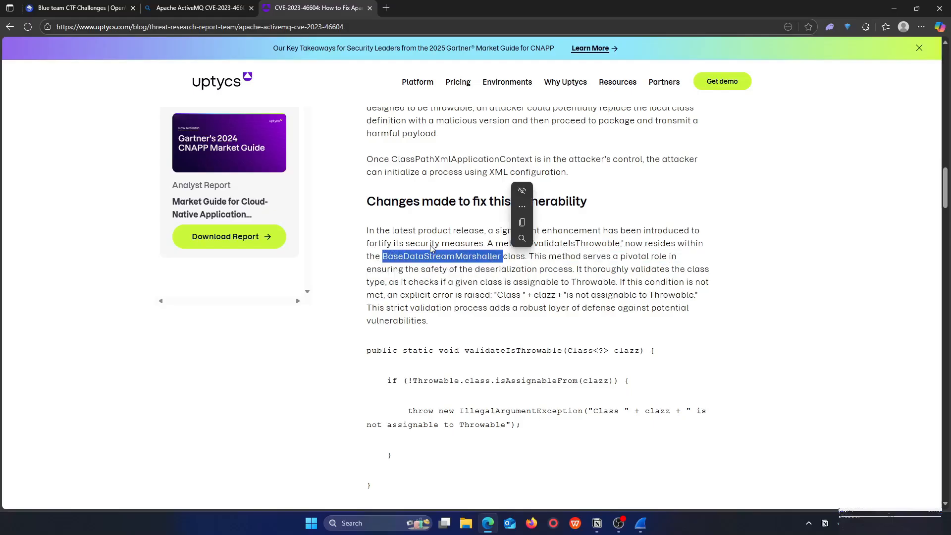
click(684, 261)
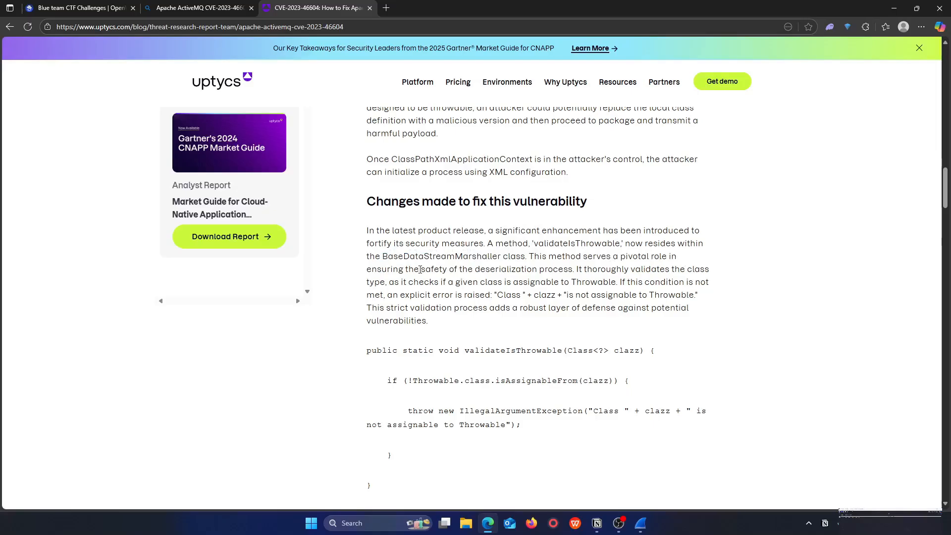
- Examine the article's validateIsThrowable code sample and the paragraphs below it on the other deserialization changes
scroll(543, 280, down, 3)
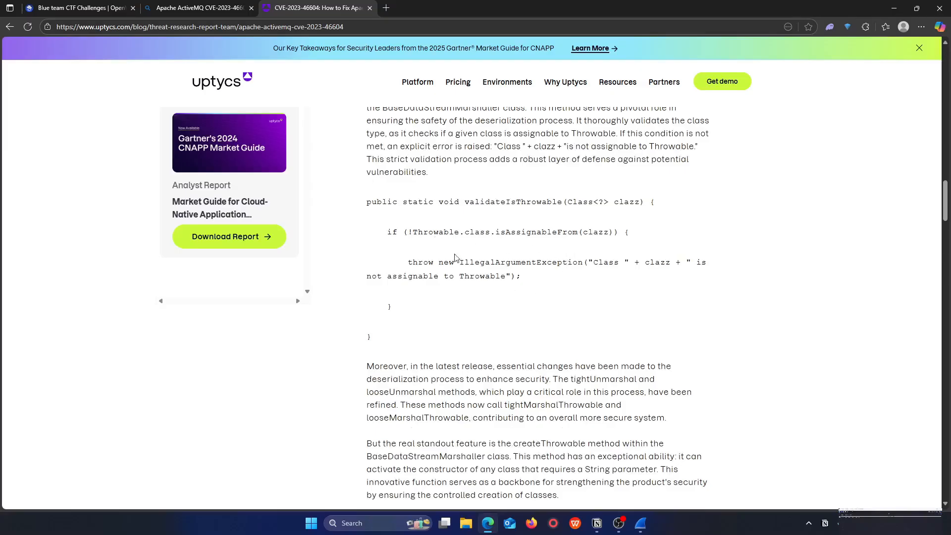
drag(398, 203, 548, 203)
drag(562, 262, 573, 262)
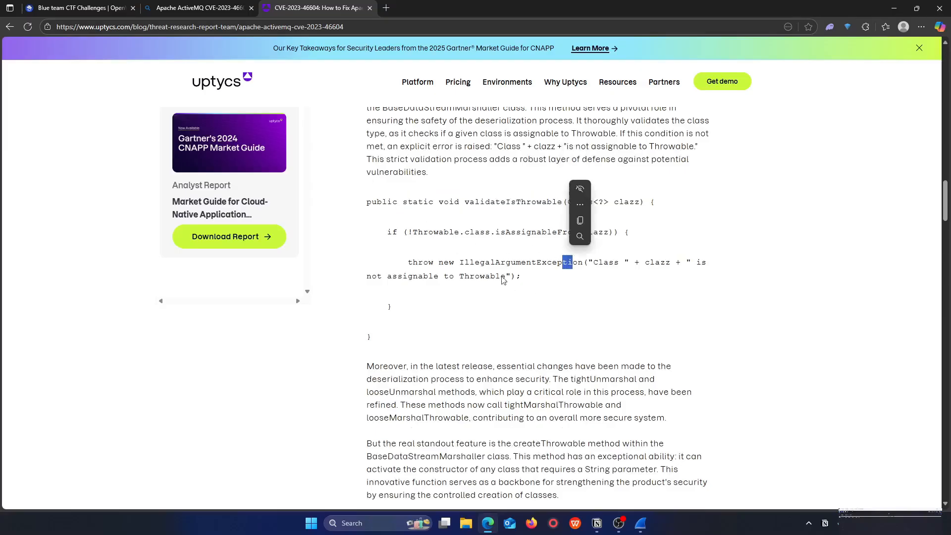
scroll(453, 228, down, 7)
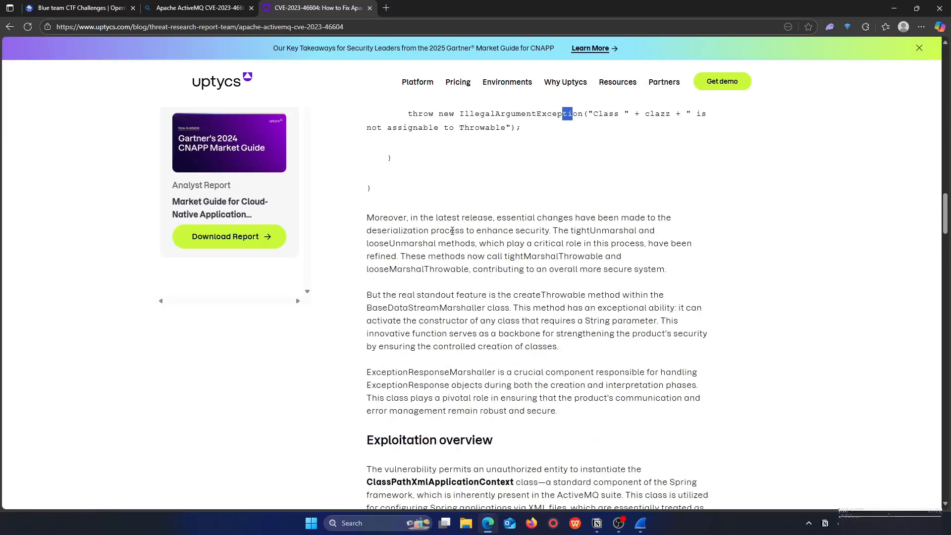
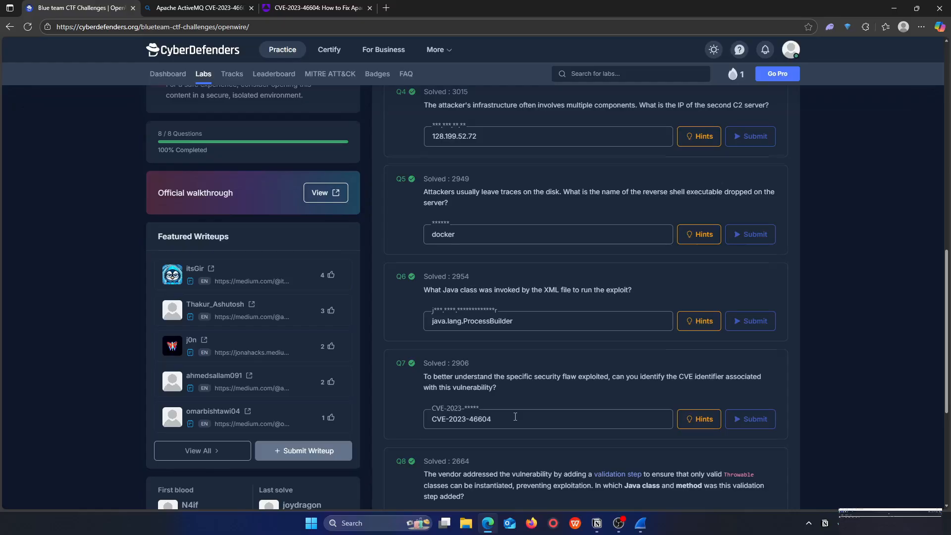
- Switch to the lab page and review the question 8 answer, BaseDataStreamMarshaller.createThrowable
scroll(473, 404, down, 3)
drag(485, 384, 527, 384)
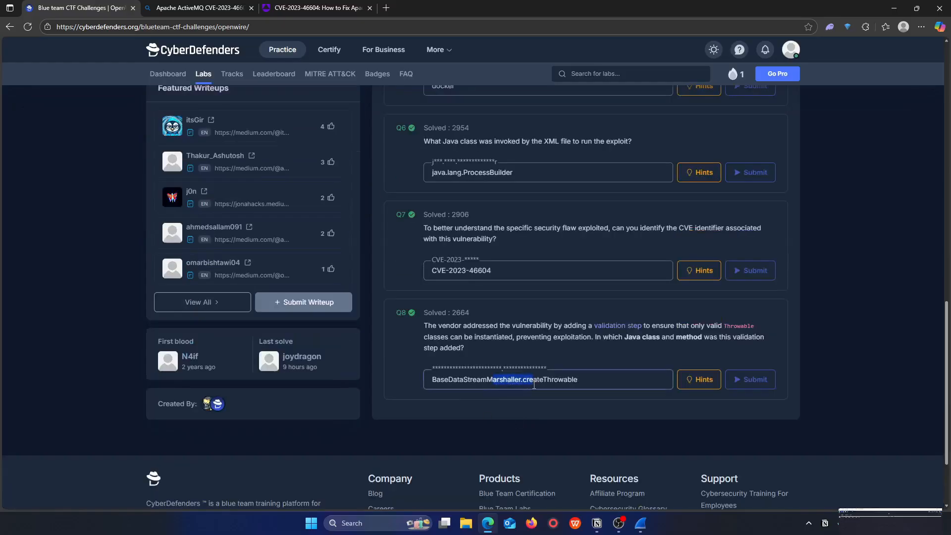
click(449, 384)
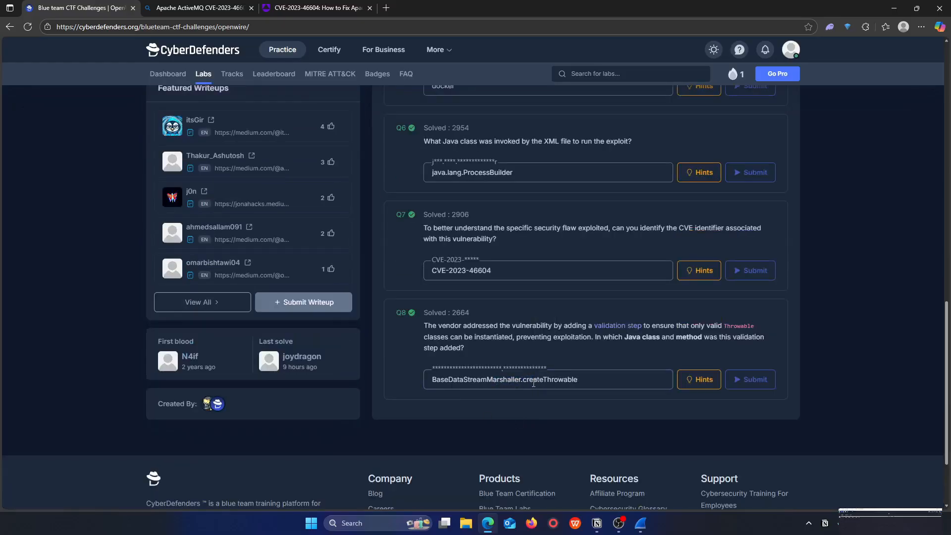
- Go back to the Uptycs article and look again around the section on changes made to fix the vulnerability
click(304, 10)
scroll(567, 354, up, 15)
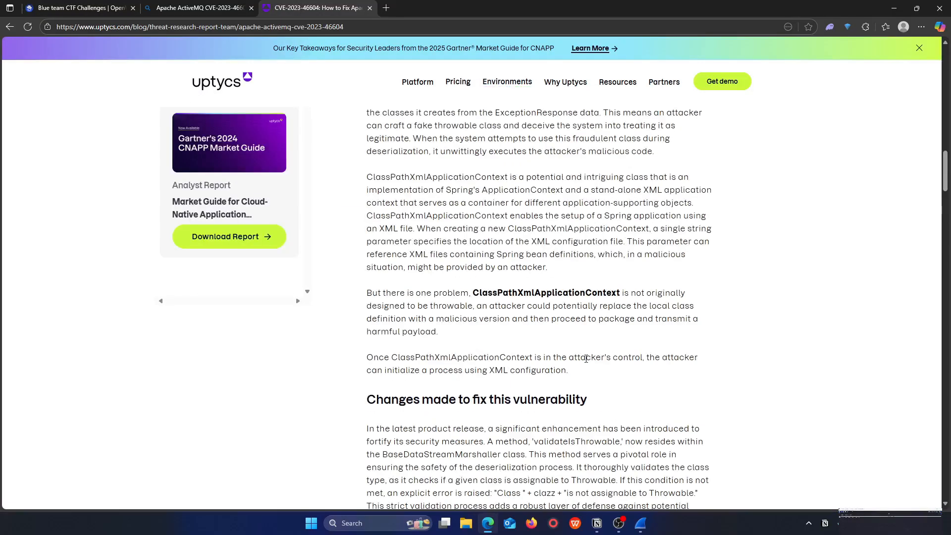